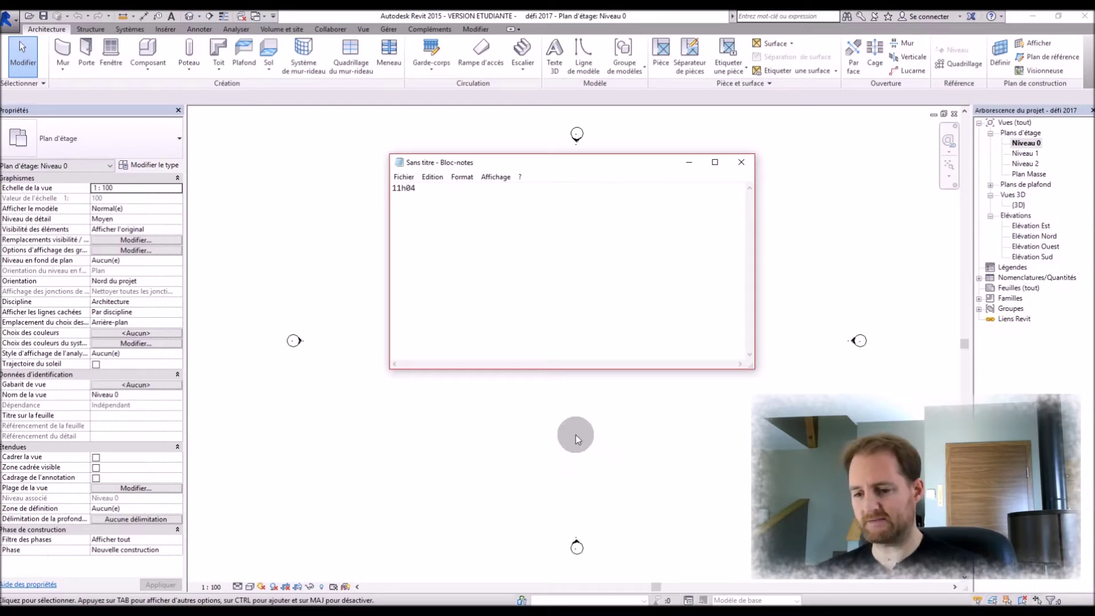
Step: Draw the rectangle's left wall about 5 m long and upper wall about 9.2 m long using wall type Ext. Brique 22 + Isolant 10
left_click(555, 417)
left_click(66, 60)
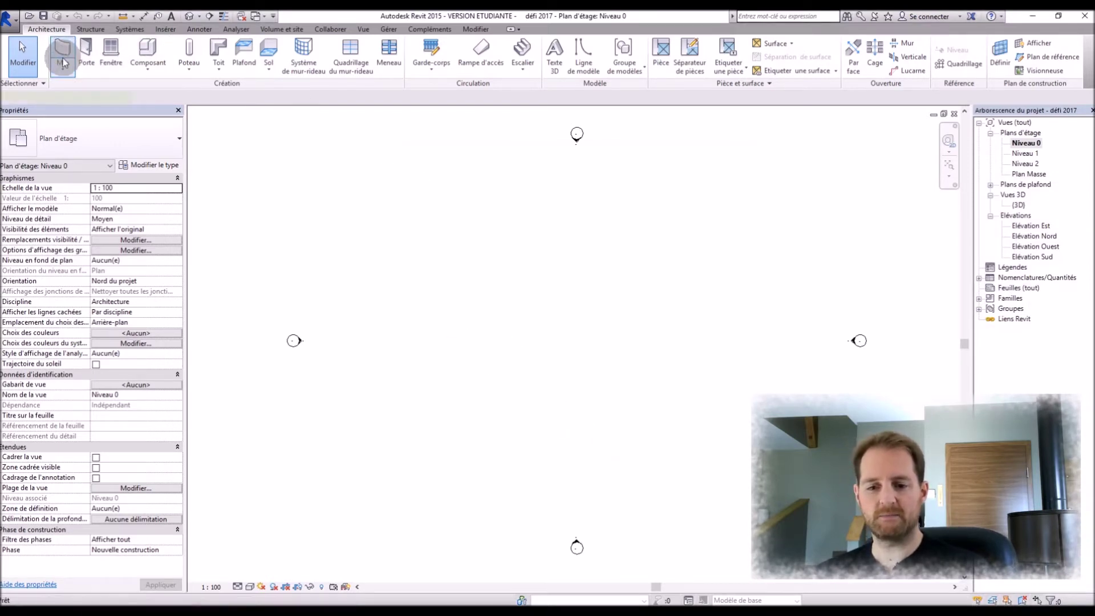
left_click(80, 139)
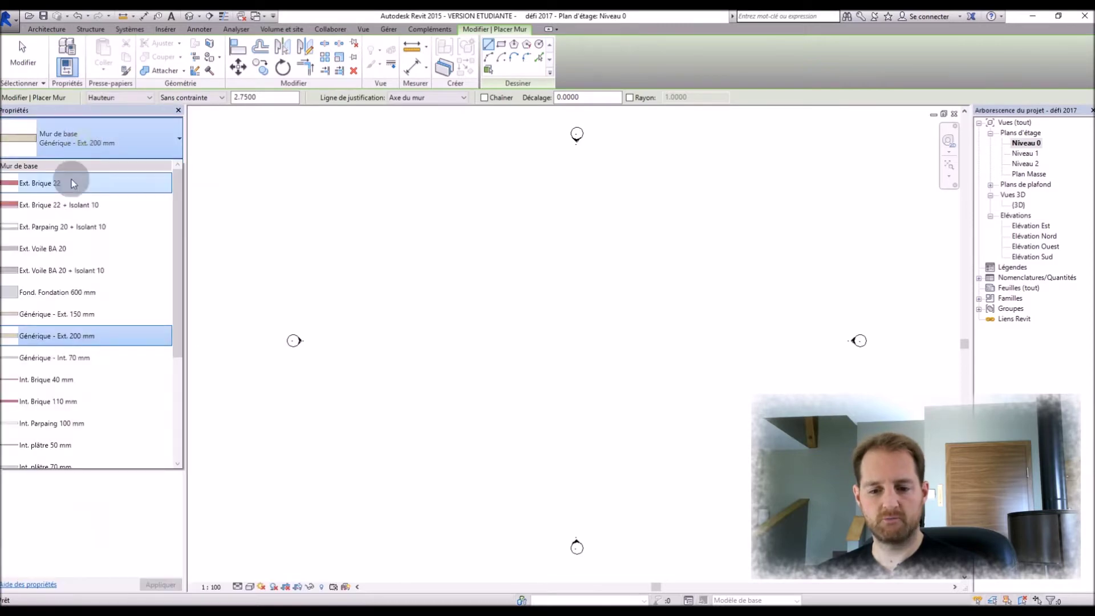
left_click(64, 205)
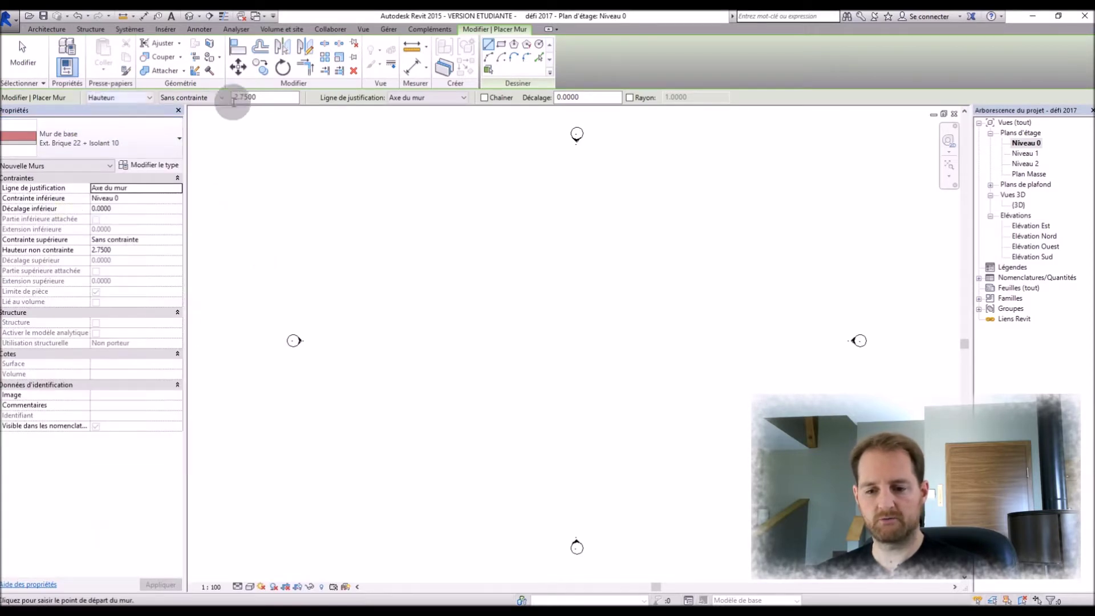
left_click(440, 334)
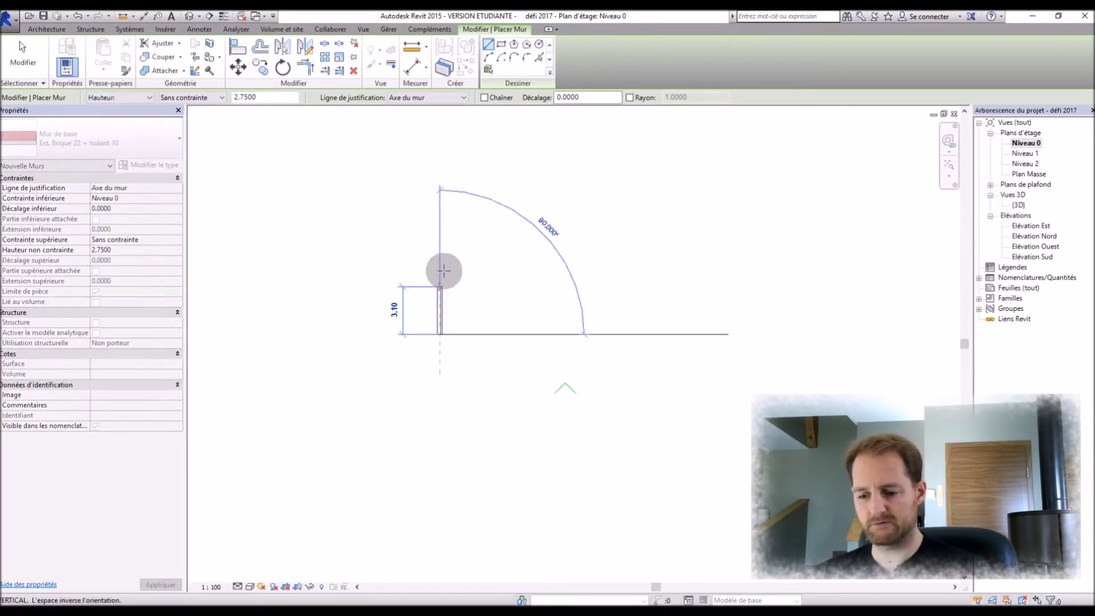
scroll(439, 257, "up", 2)
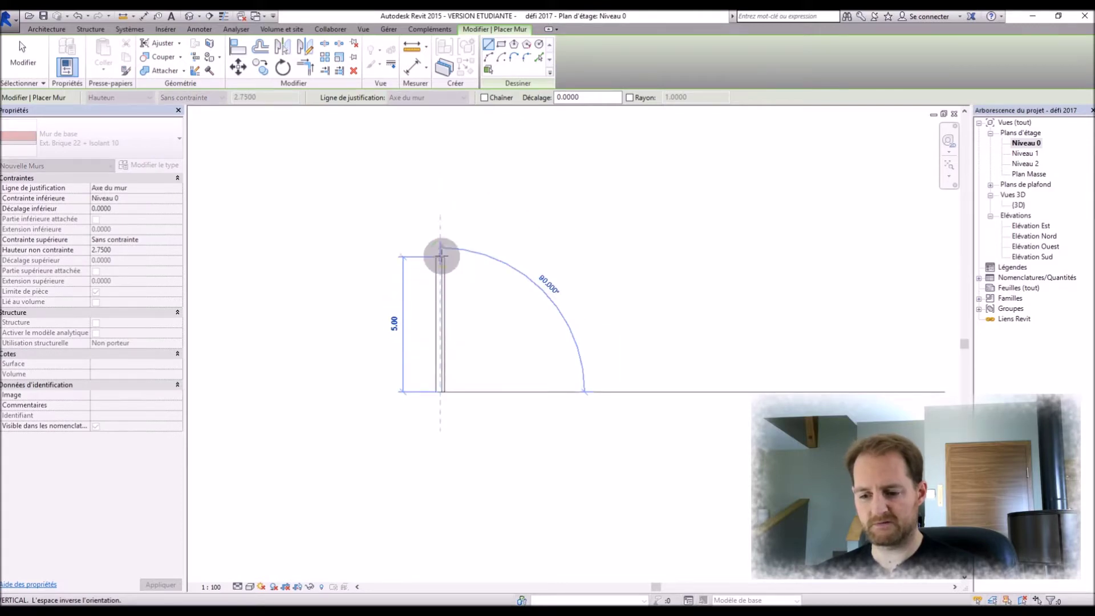
left_click(440, 257)
left_click(440, 257)
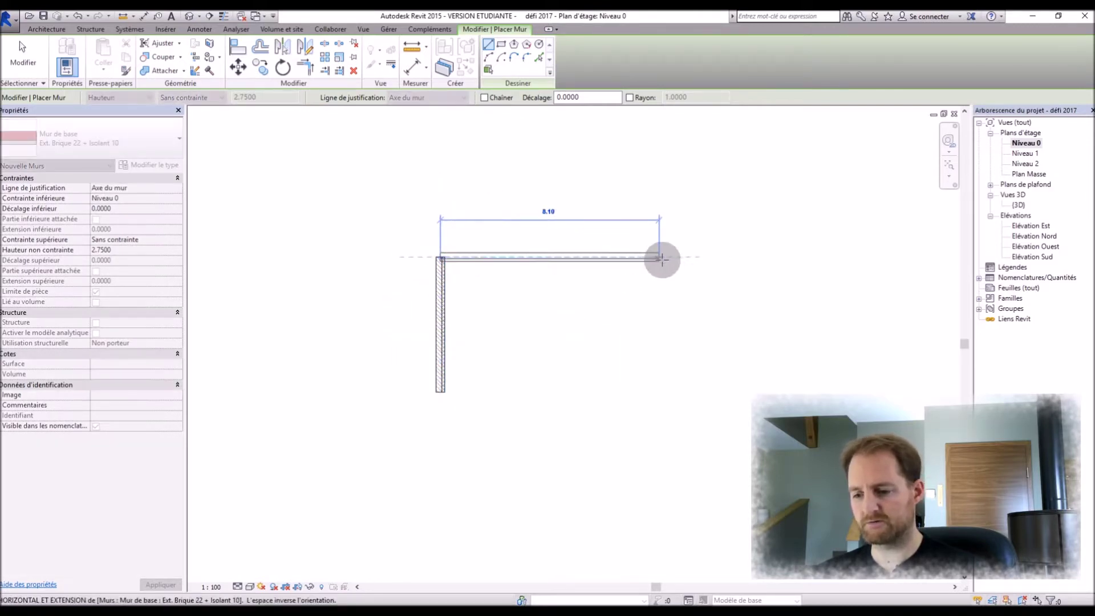
left_click(687, 257)
Step: Draw the right wall about 5 m long and the lower wall back to the starting corner, closing the rectangle
left_click(687, 258)
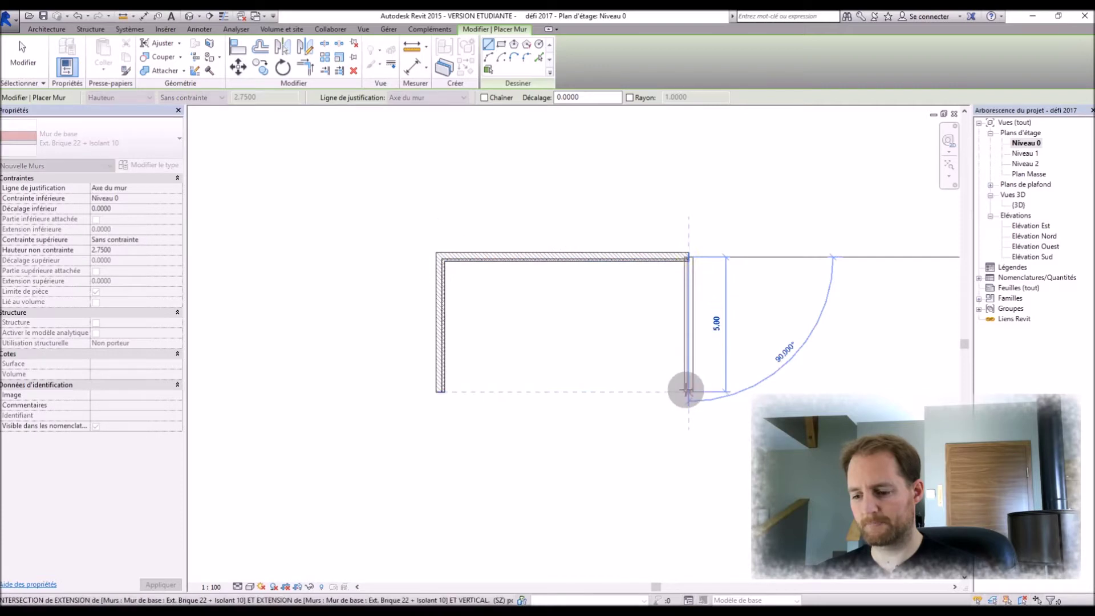
left_click(685, 392)
left_click(685, 393)
left_click(441, 392)
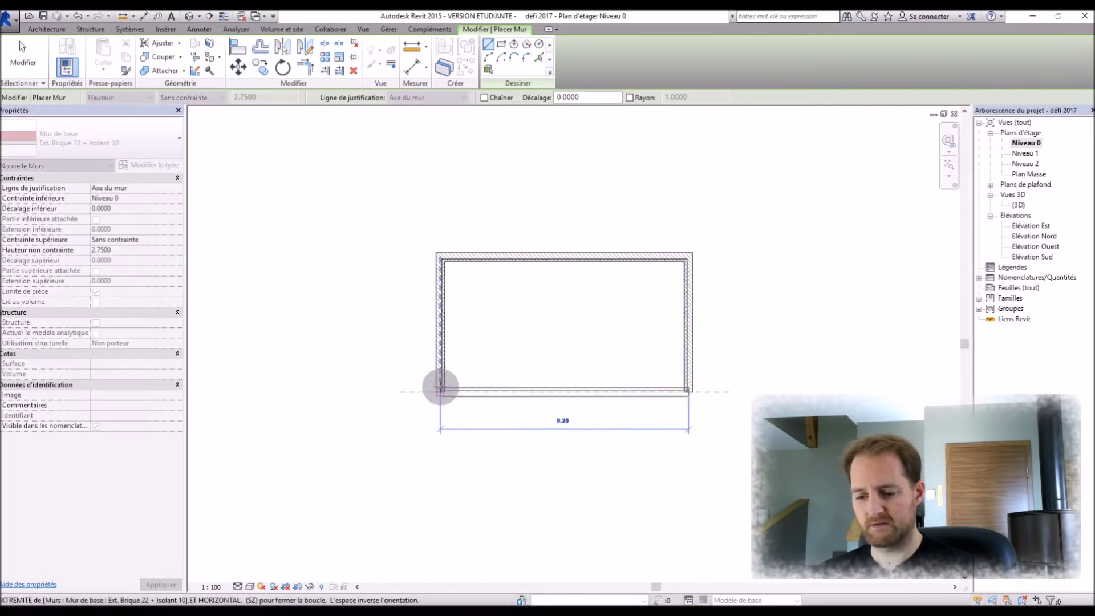
scroll(575, 250, "up", 5)
key("Escape")
scroll(559, 261, "down", 3)
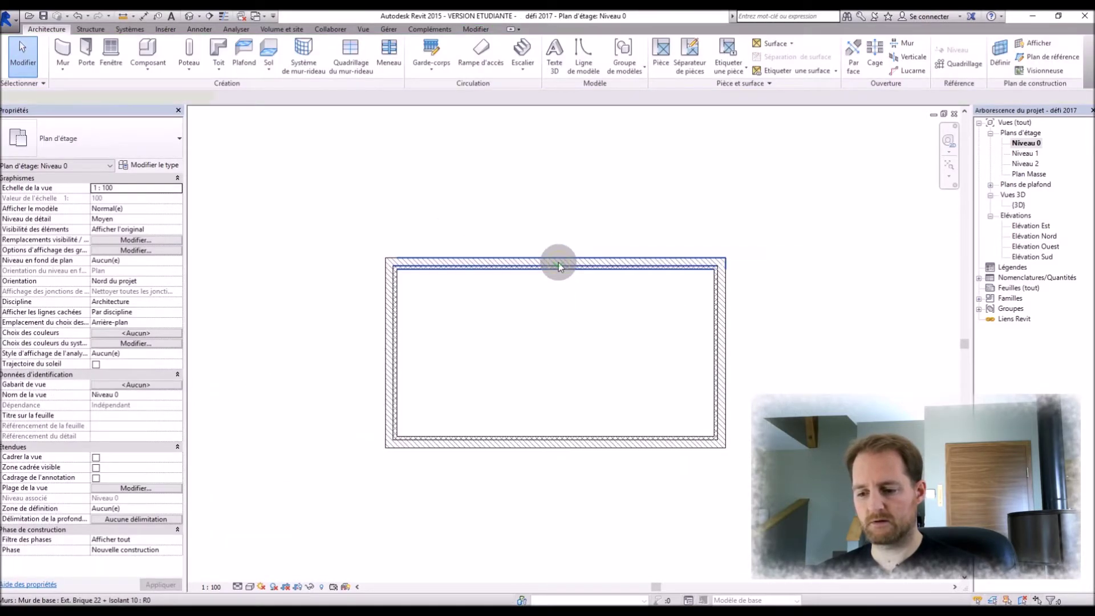
Step: Set the rectangular room's clear inside depth to 5 m and its clear inside width to 10 m
left_click(559, 263)
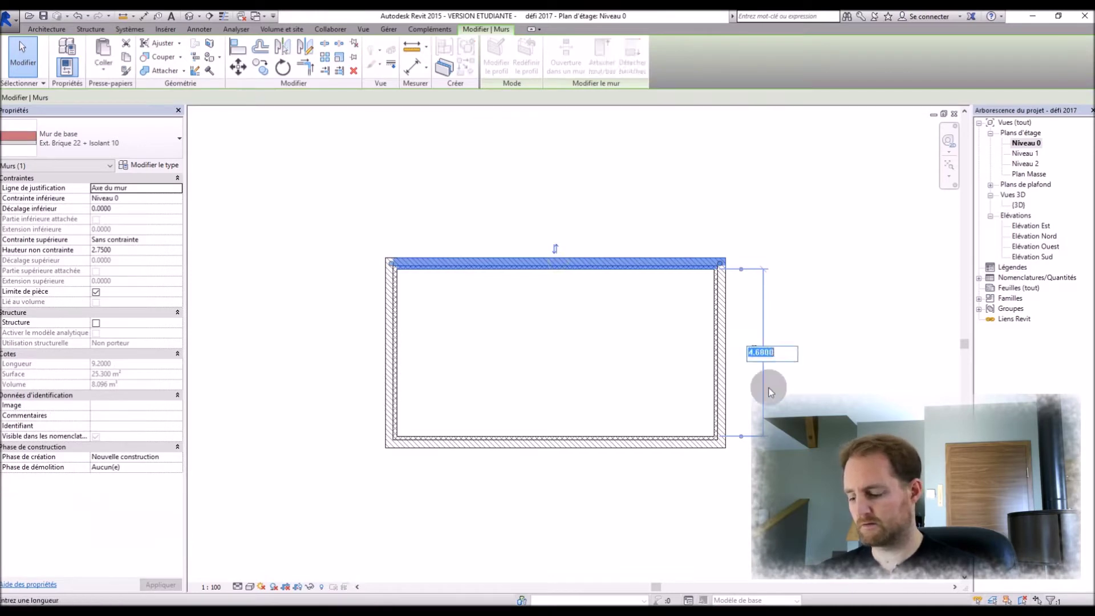
type("5")
key("Return")
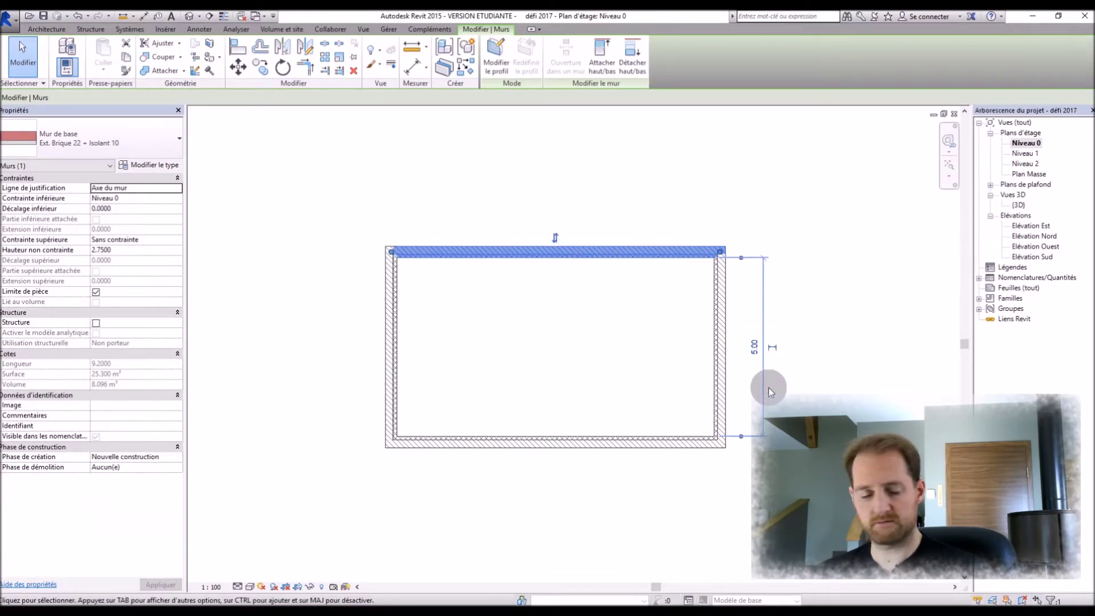
left_click(717, 356)
left_click(562, 481)
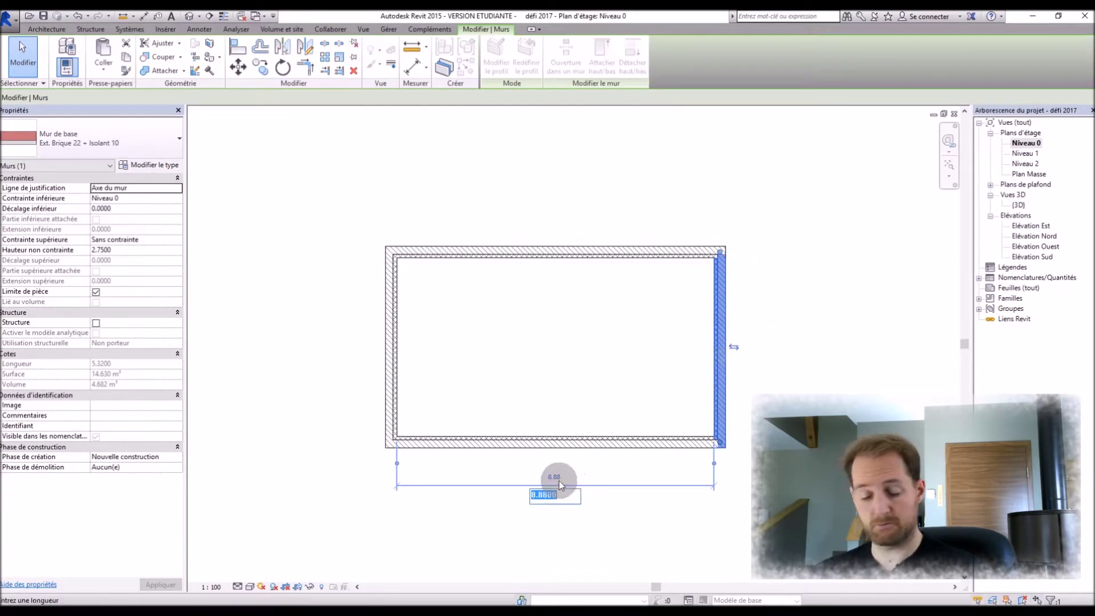
key("Return")
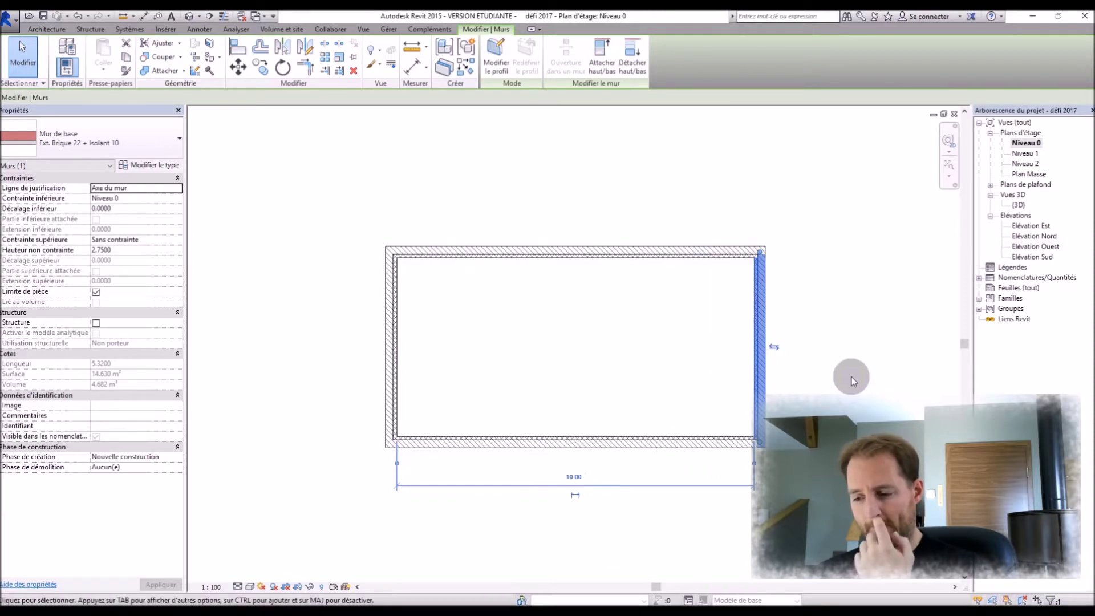
left_click(868, 358)
Step: Set up new walls with type Ext. Brique 22 and the location line at Nu fini: Extérieur
left_click(62, 52)
left_click(45, 138)
left_click(75, 185)
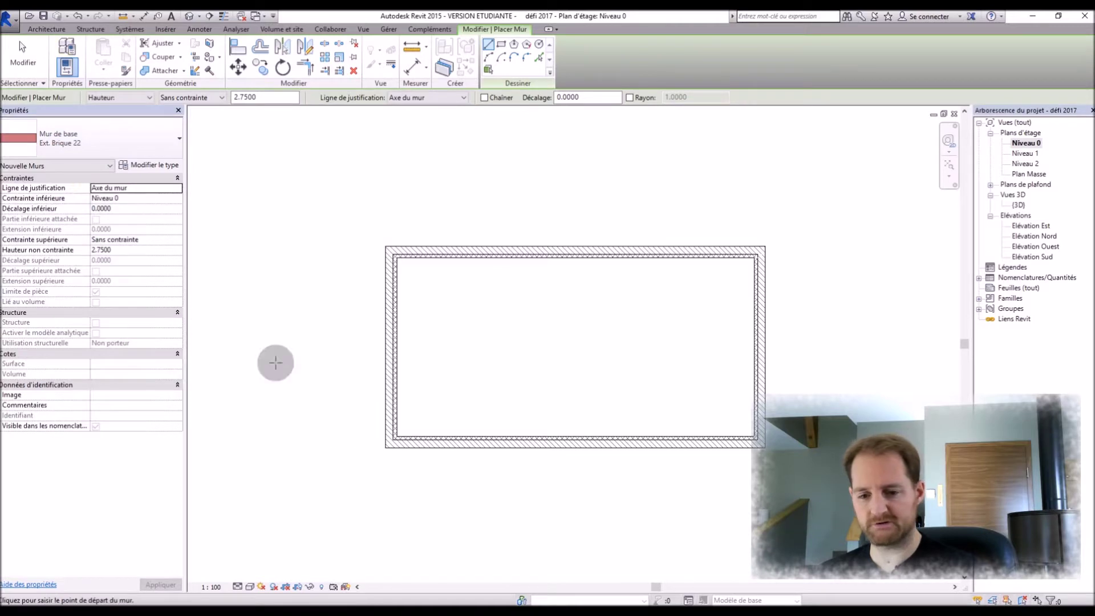
scroll(743, 528, "up", 2)
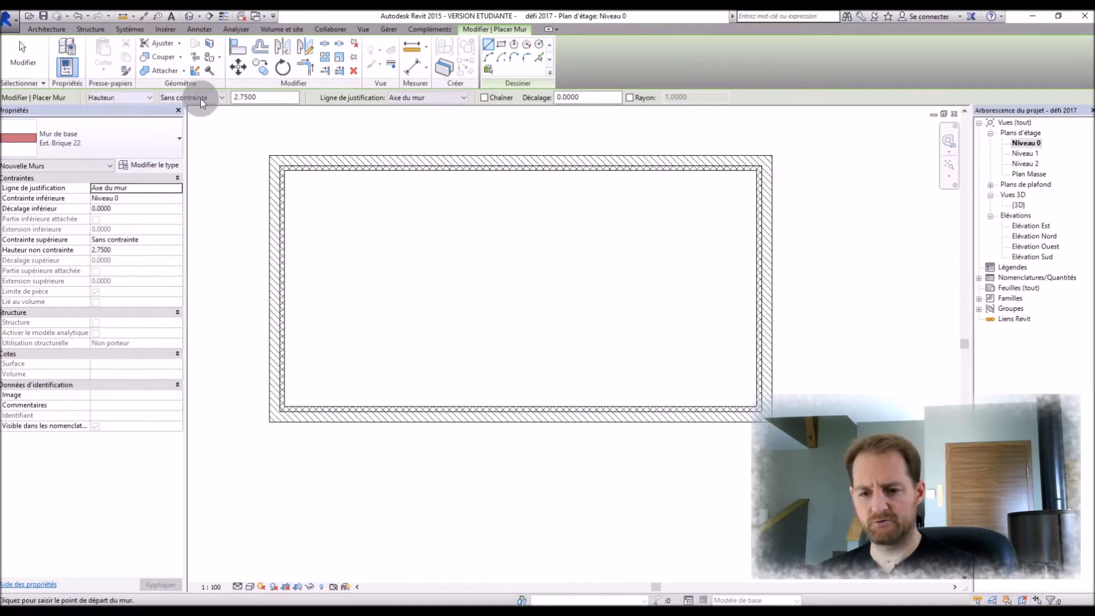
left_click(436, 99)
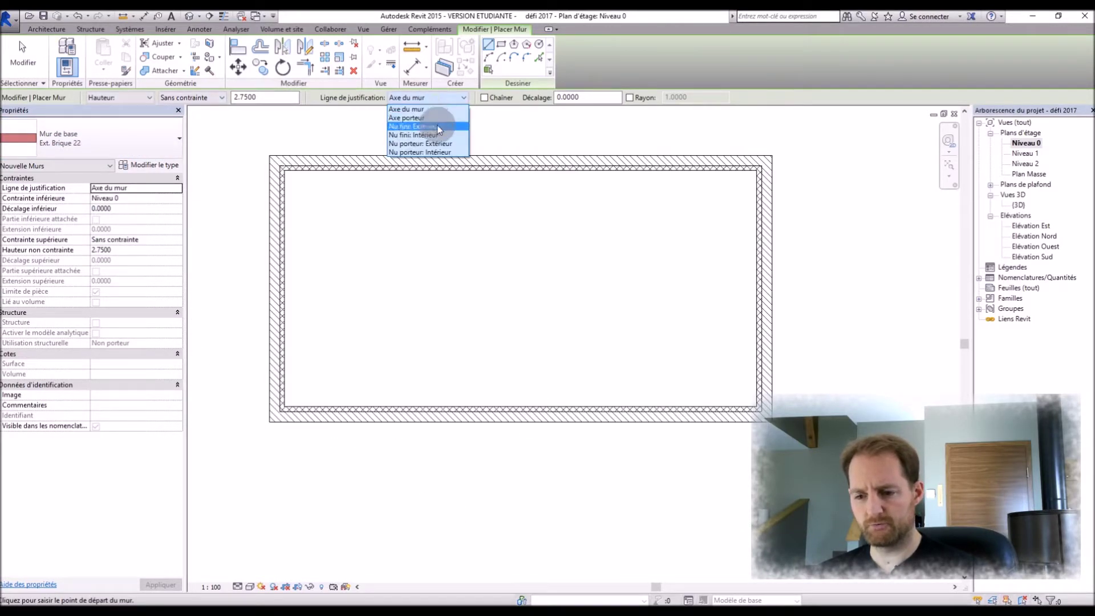
left_click(425, 126)
Step: Draw three annex walls from the main volume's lower-right outer corner back up to its lower wall, about 2.7 m wide inside
left_click(771, 421)
scroll(772, 415, "down", 2)
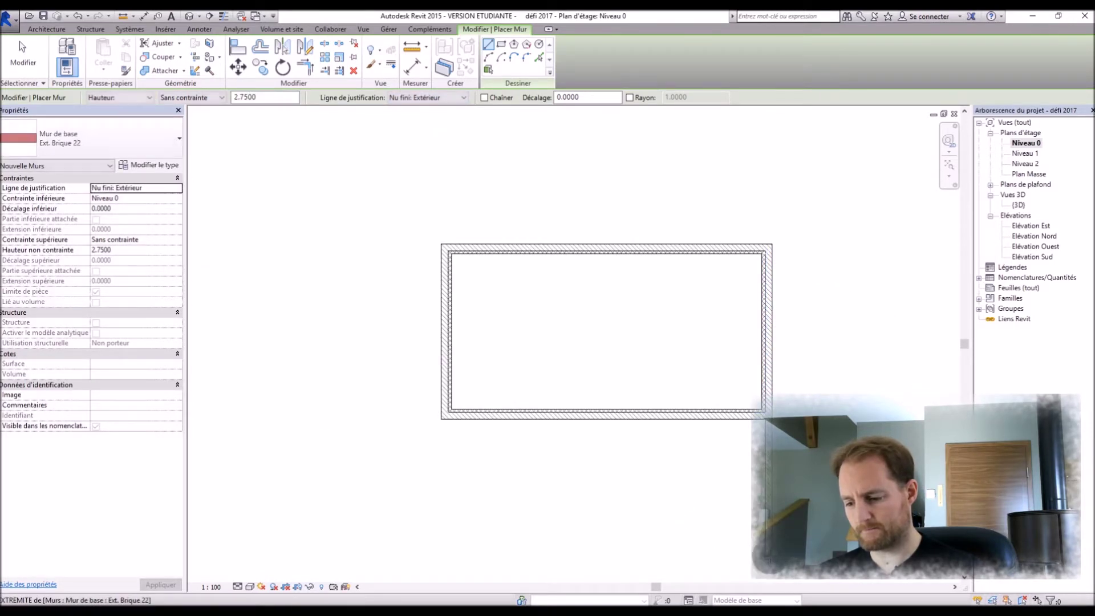
left_click(673, 556)
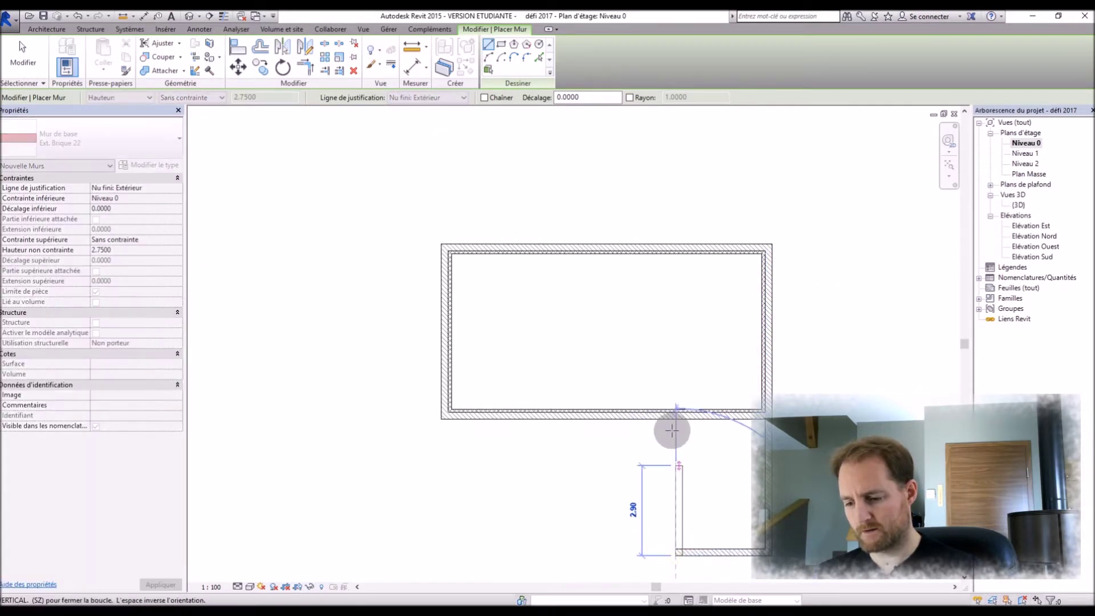
left_click(677, 415)
scroll(627, 384, "down", 2)
scroll(708, 480, "up", 4)
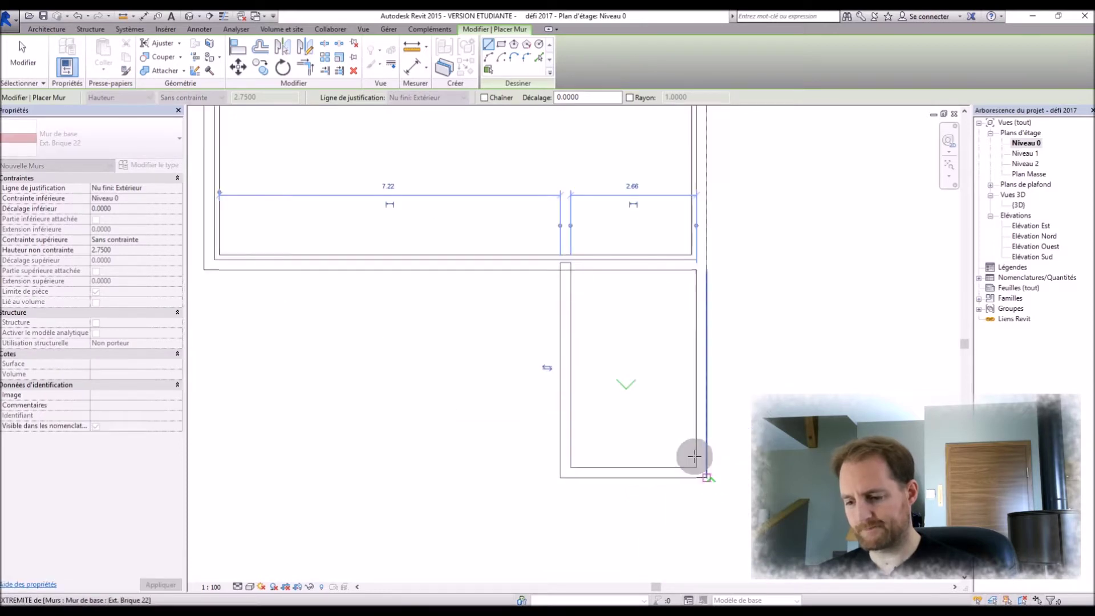
key("Escape")
key("Escape")
scroll(748, 505, "up", 4)
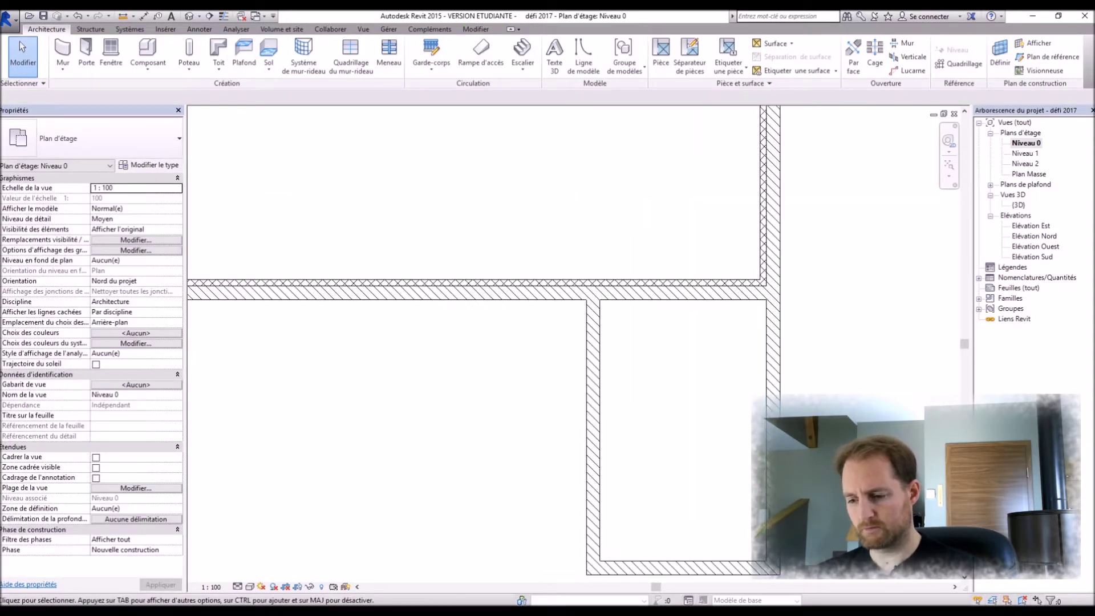
Step: Set the annex's inside length to 6 m from the main volume's outer face and its inside width to 3.5 m
left_click(734, 551)
left_click(570, 433)
type("6")
key("Return")
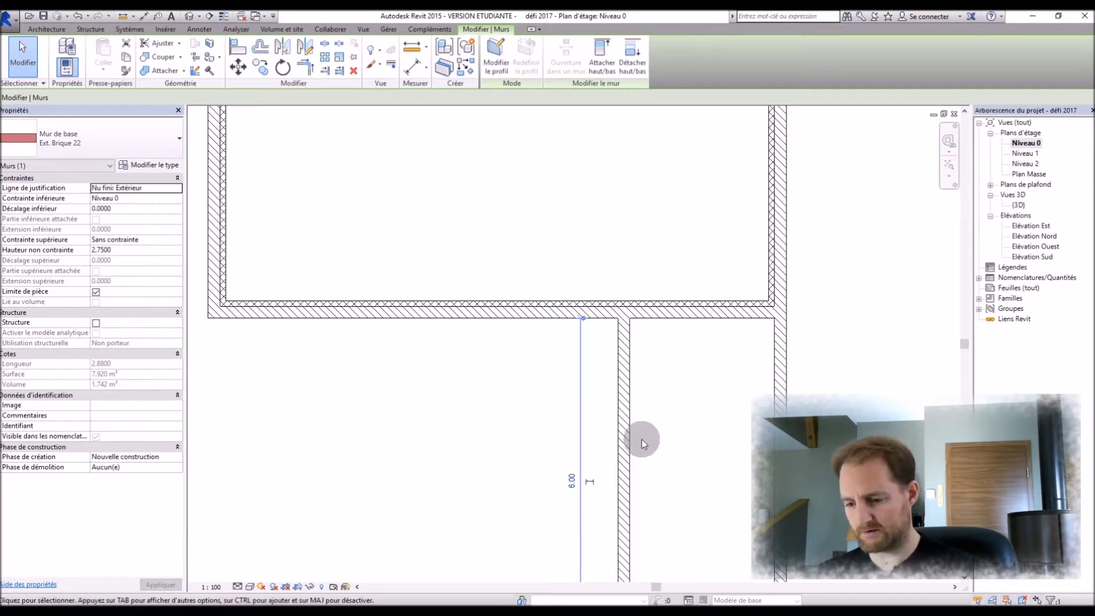
left_click(623, 435)
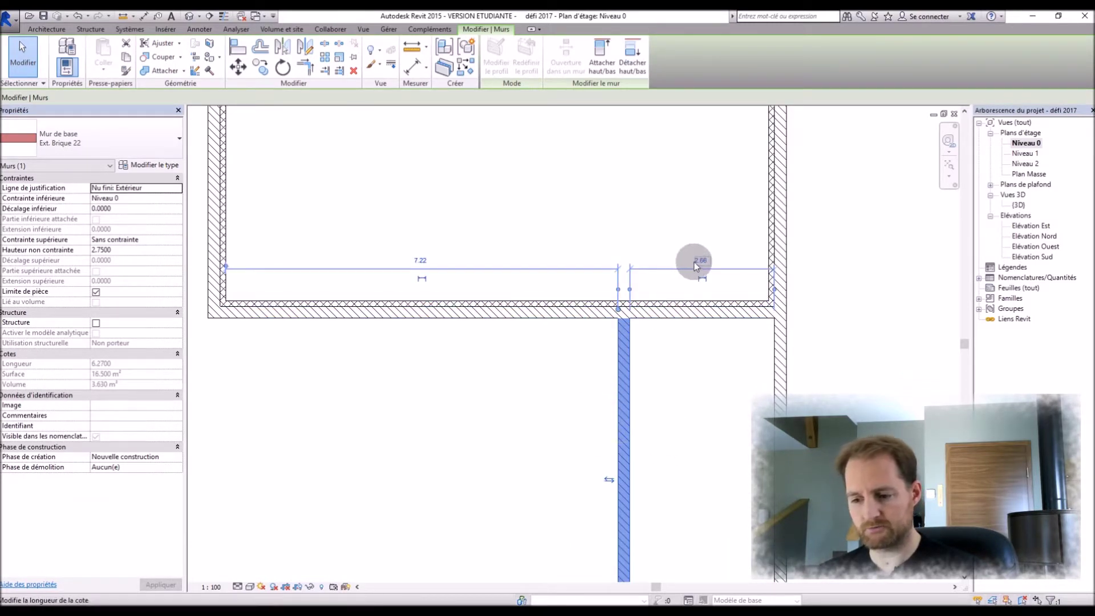
left_click(691, 260)
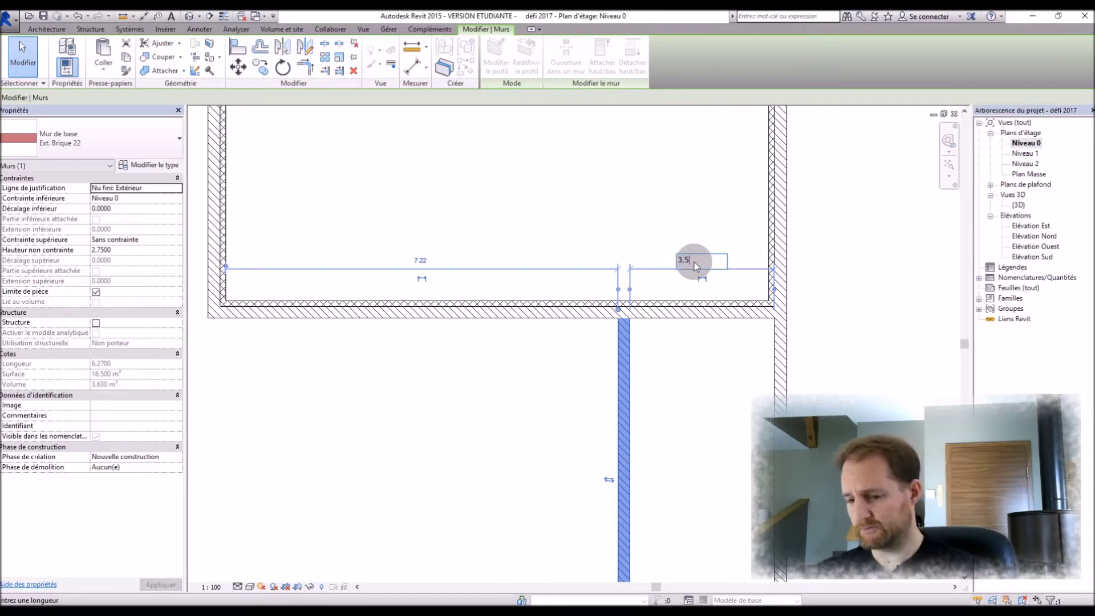
type("3.5")
key("Return")
key("Escape")
Step: Sketch a Dalle en béton - 250 mm floor boundary on Niveau 0 by picking the exterior walls of the main volume and annex
scroll(803, 344, "down", 3)
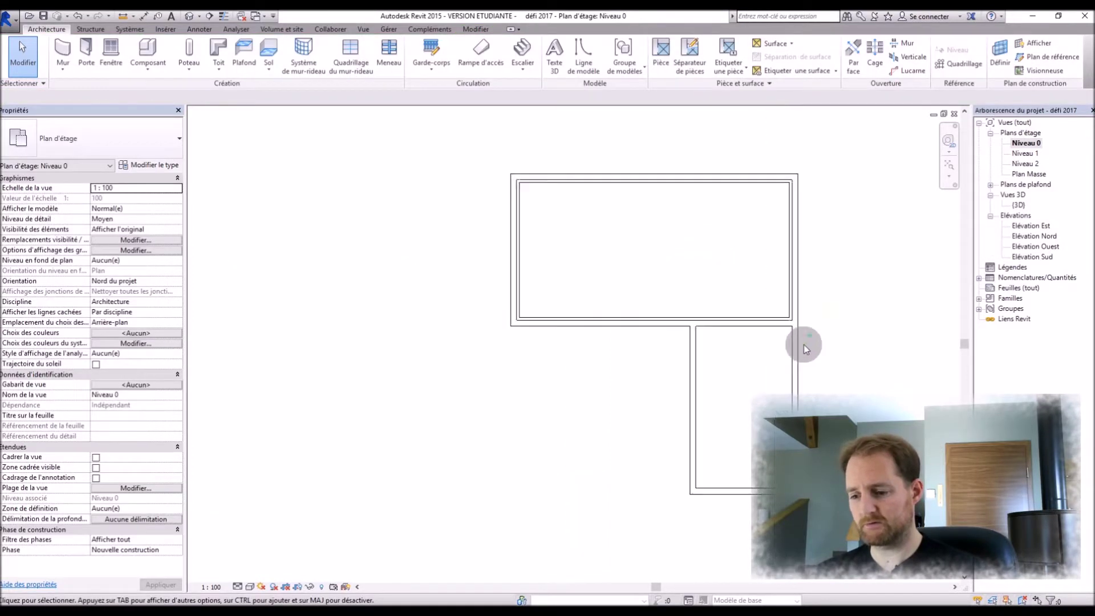
left_click(268, 56)
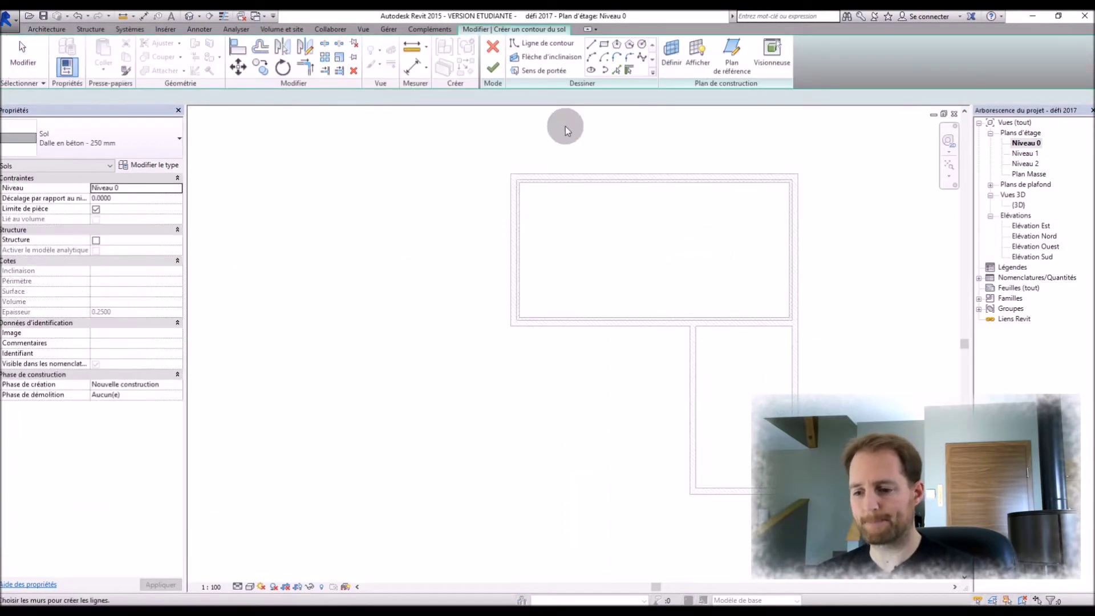
left_click(570, 170)
left_click(514, 215)
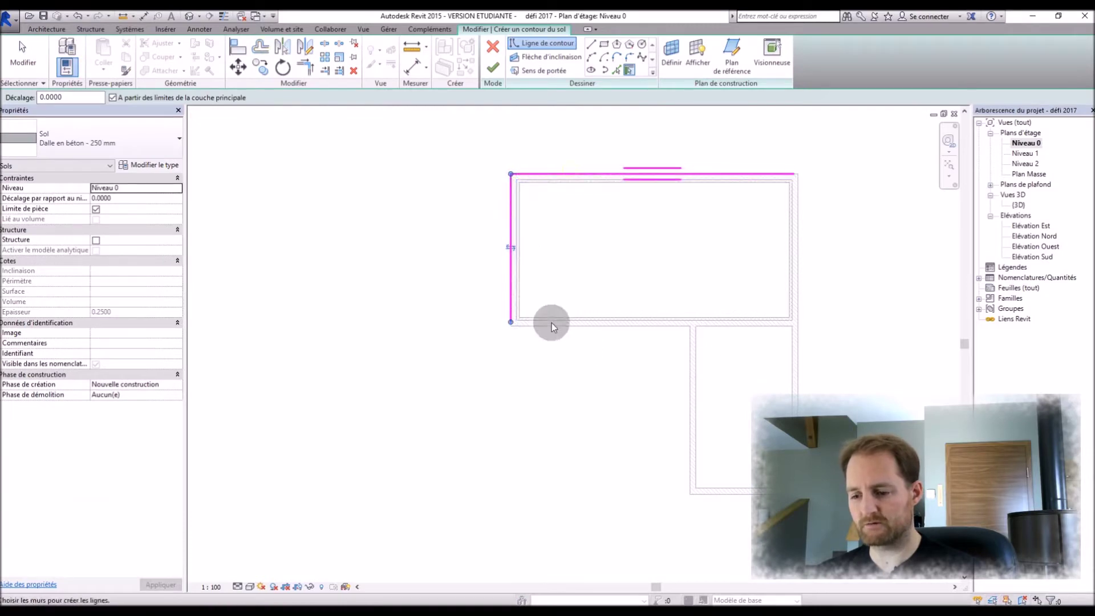
left_click(597, 327)
left_click(732, 499)
left_click(797, 394)
left_click(794, 279)
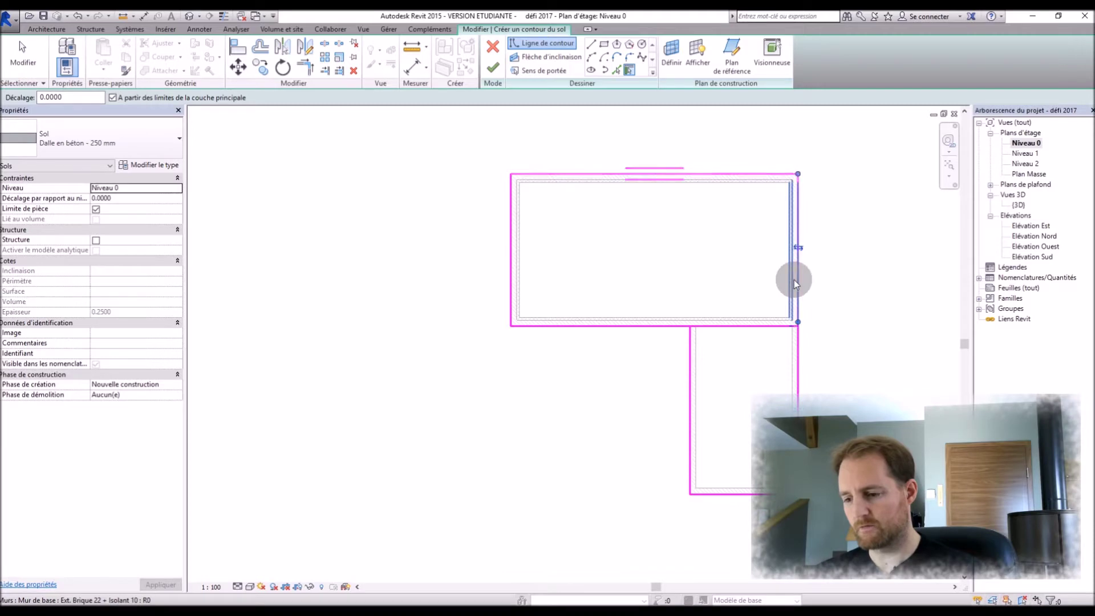
Step: Shorten the boundary line along the main volume's lower wall to the annex's left wall, leaving one closed L-shaped outline
scroll(781, 313, "up", 3)
key("Escape")
left_click(797, 333)
left_click_drag(797, 334, 619, 335)
left_click(806, 315)
left_click(825, 360)
scroll(745, 286, "down", 4)
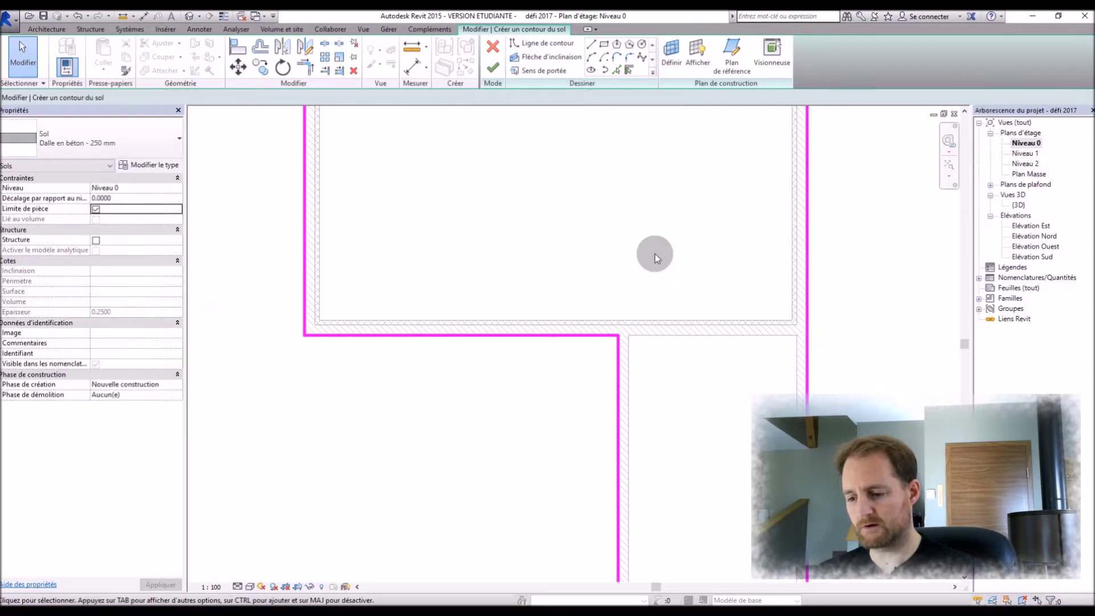
Step: Finish the floor sketch and inspect the walls and slab in the {3D} view
left_click(493, 67)
left_click(499, 145)
double_click(1018, 205)
scroll(723, 379, "up", 1)
scroll(774, 363, "down", 4)
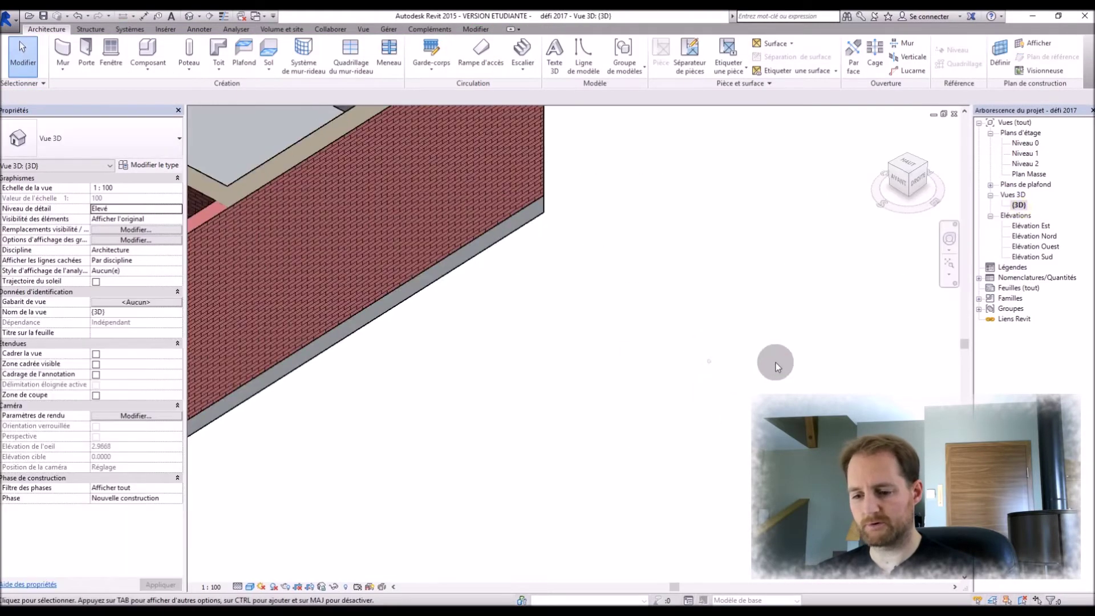
scroll(403, 294, "up", 1)
Step: On the Niveau 0 plan, draw a vertical Générique - Int. 70 mm partition across the main room, about 3.75 m from its left wall
double_click(1024, 143)
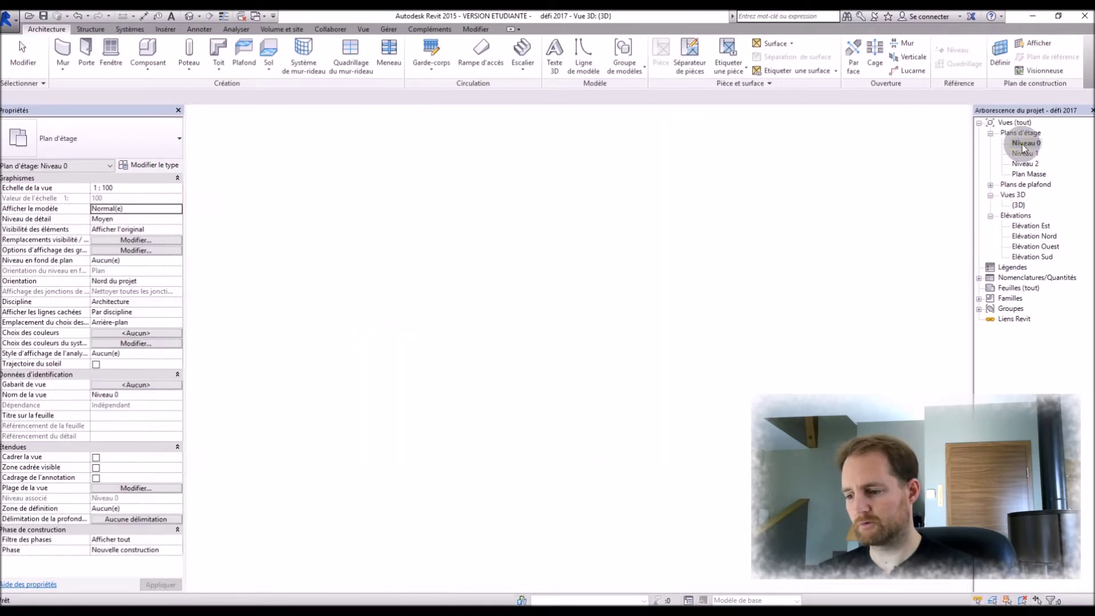
left_click(69, 57)
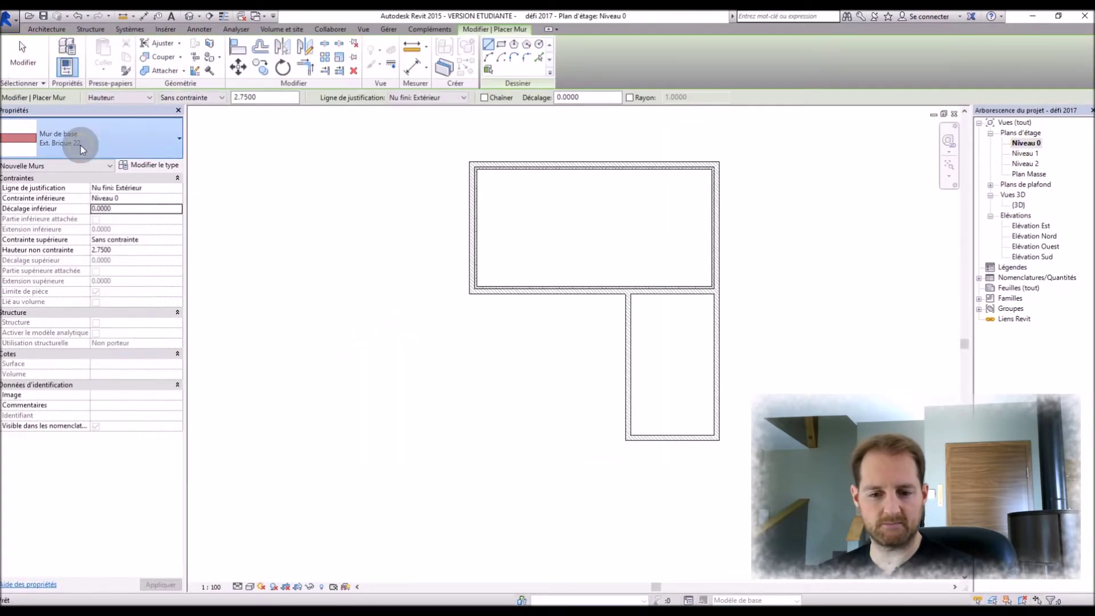
left_click(80, 145)
left_click(90, 358)
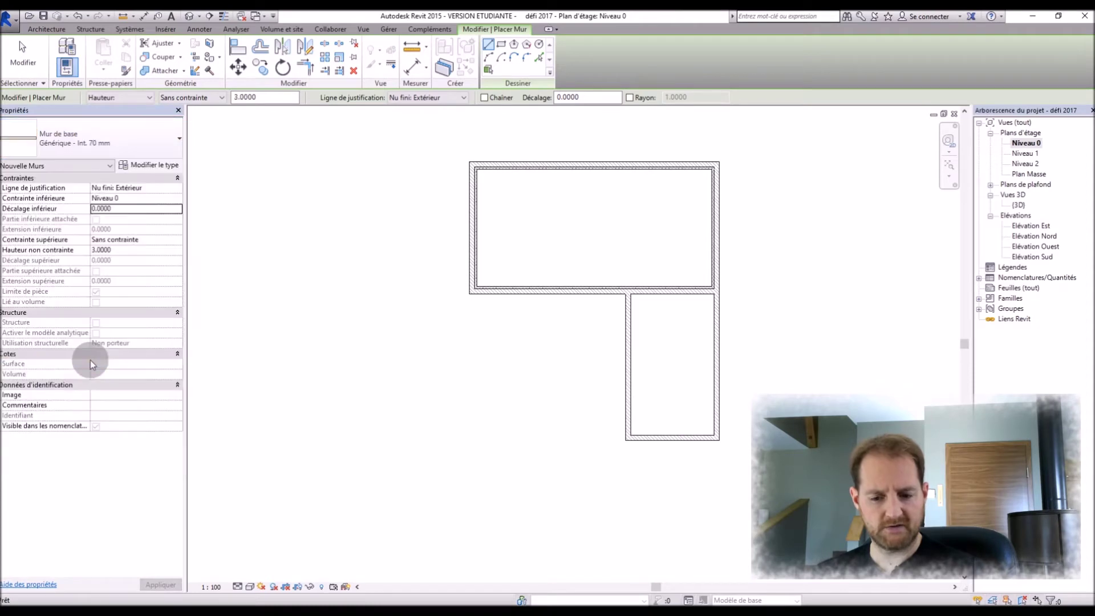
scroll(602, 230, "up", 1)
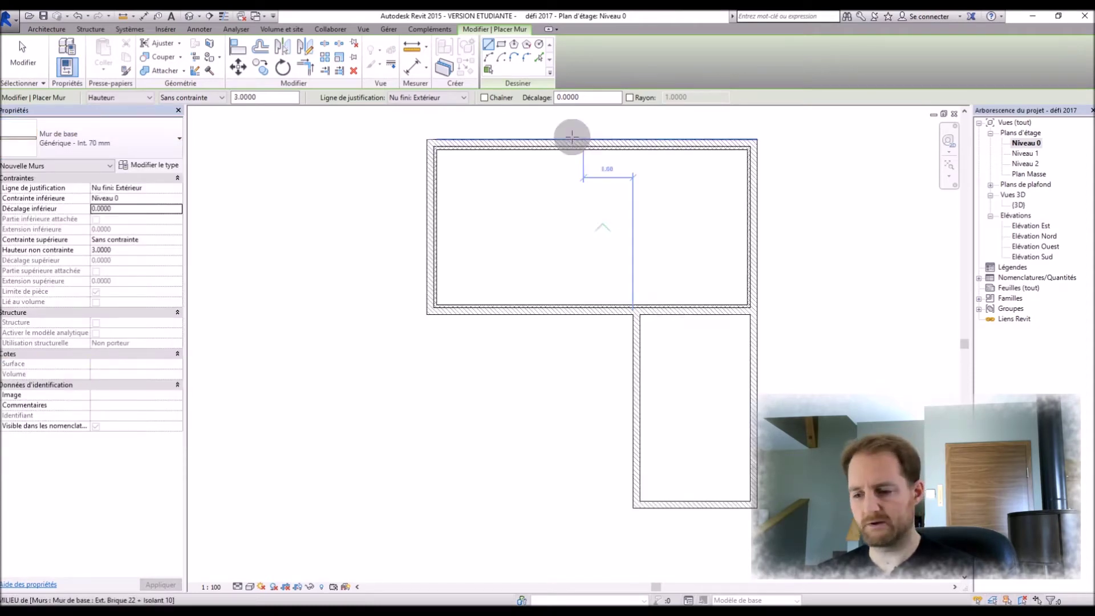
left_click(555, 142)
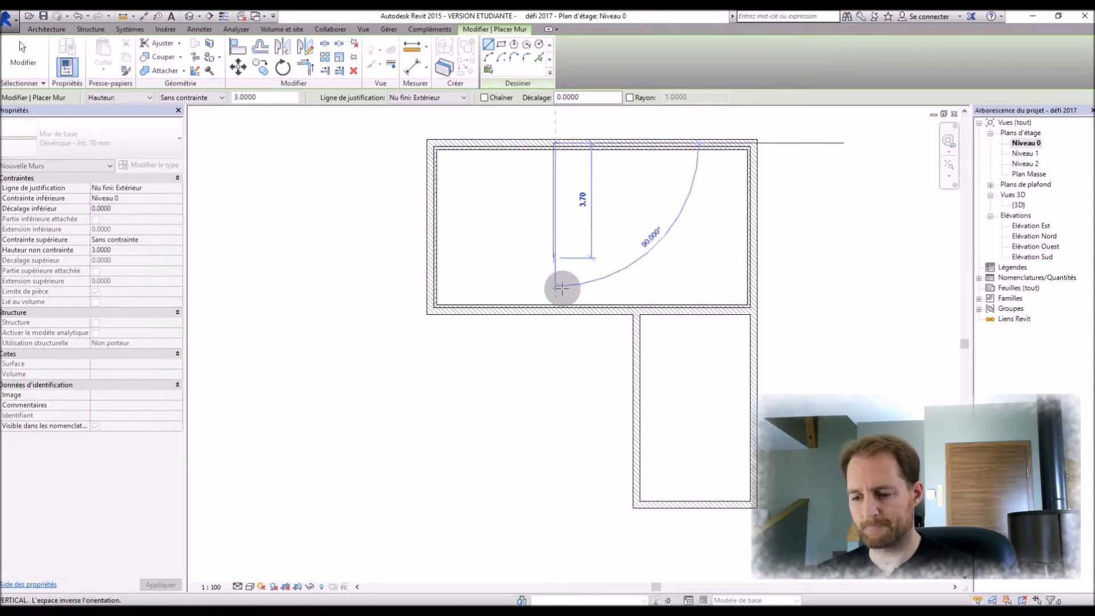
left_click(555, 308)
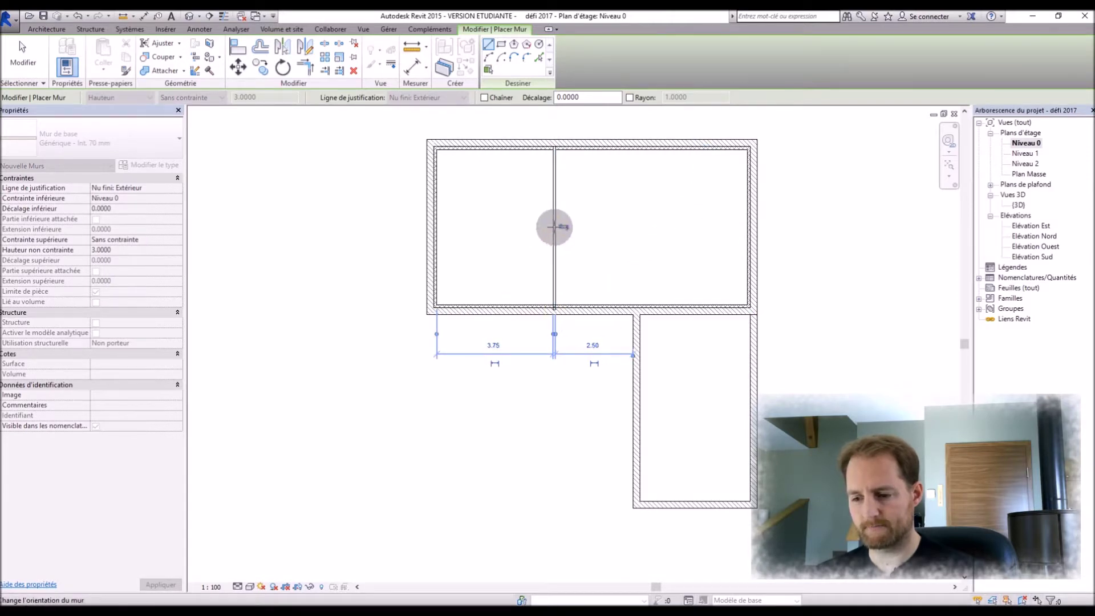
Step: Flip the vertical partition, then draw an L-shaped partition from it, about 1.83 m leftward at about 2.80 m above the lower wall, up to the upper wall
left_click(552, 229)
scroll(530, 218, "up", 3)
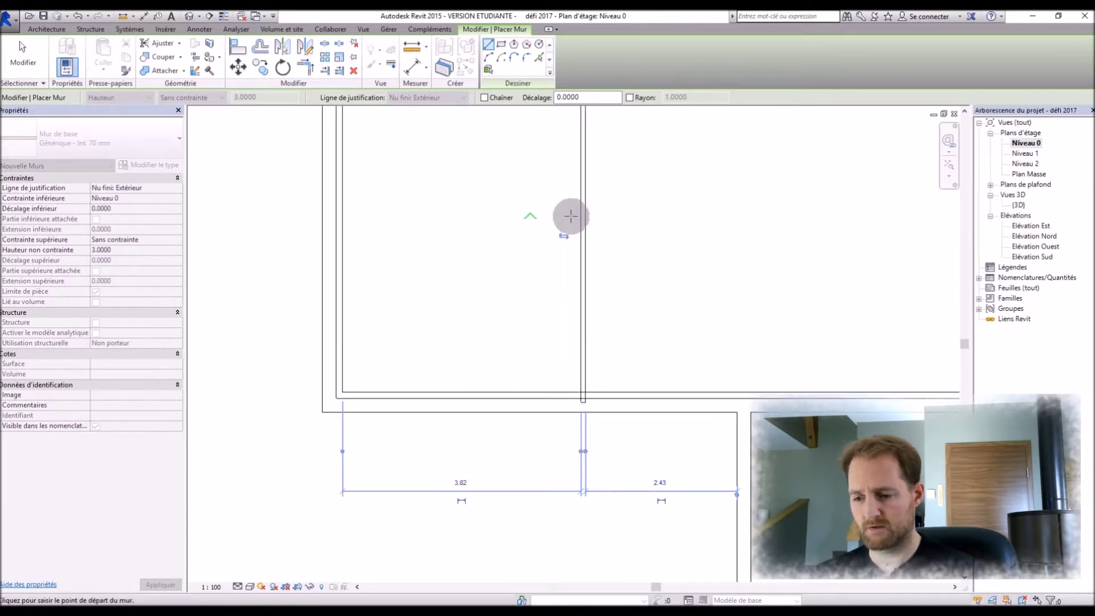
left_click(580, 215)
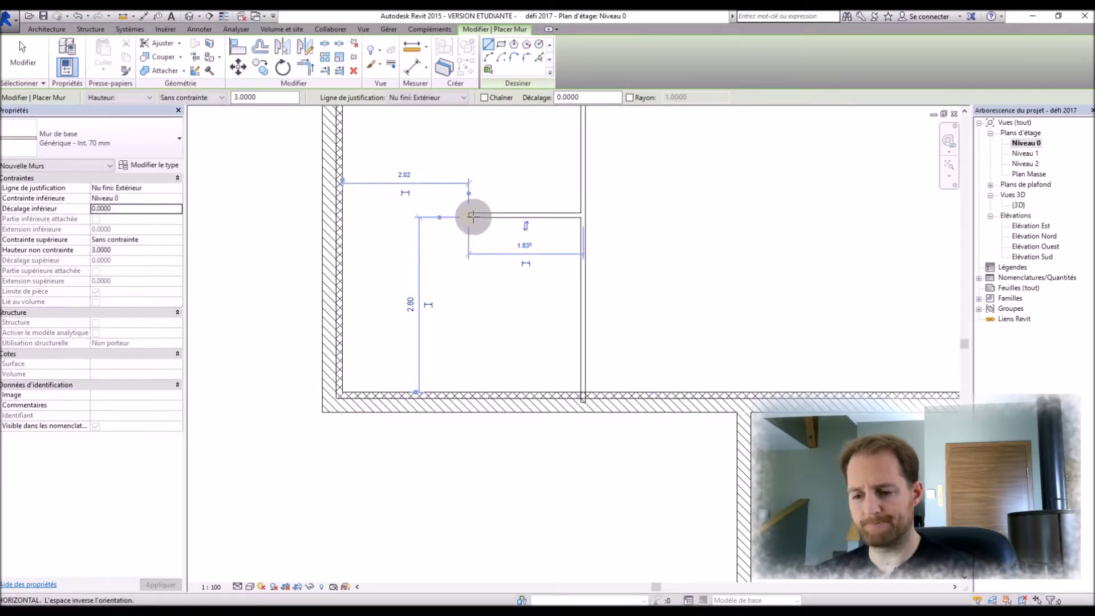
scroll(472, 178, "down", 3)
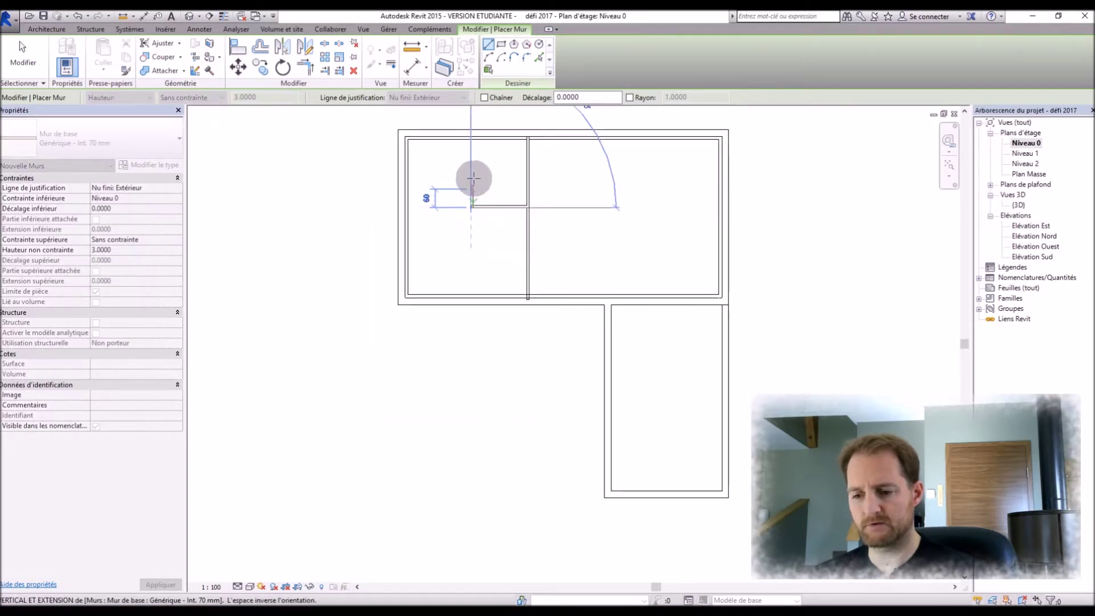
left_click(471, 129)
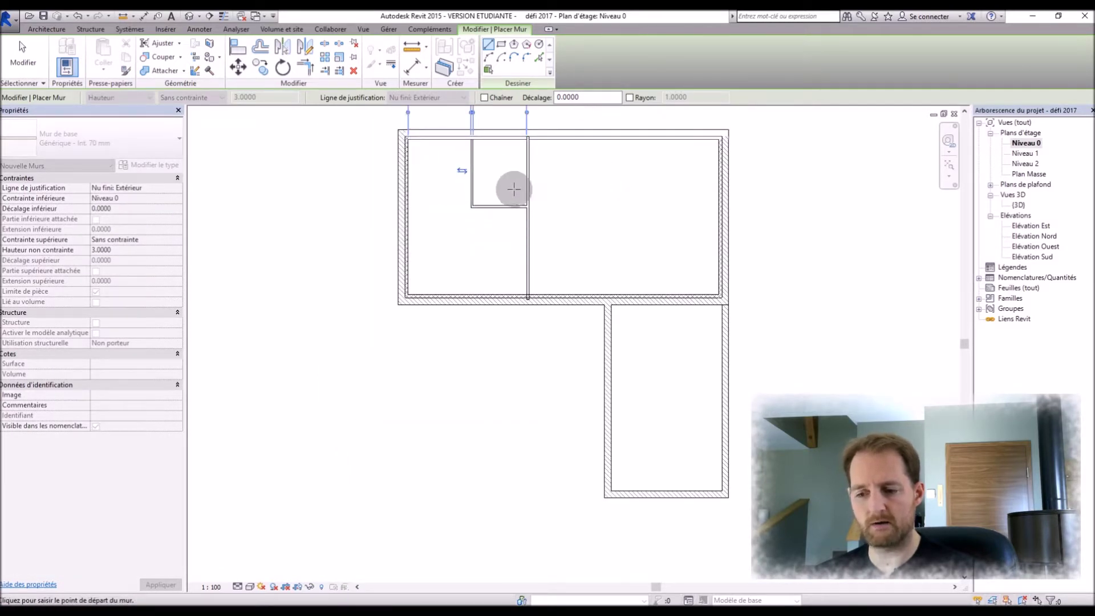
Step: Draw a second full-depth vertical partition about 2.3 m from the right wall and a short horizontal partition from it to that wall
left_click(648, 133)
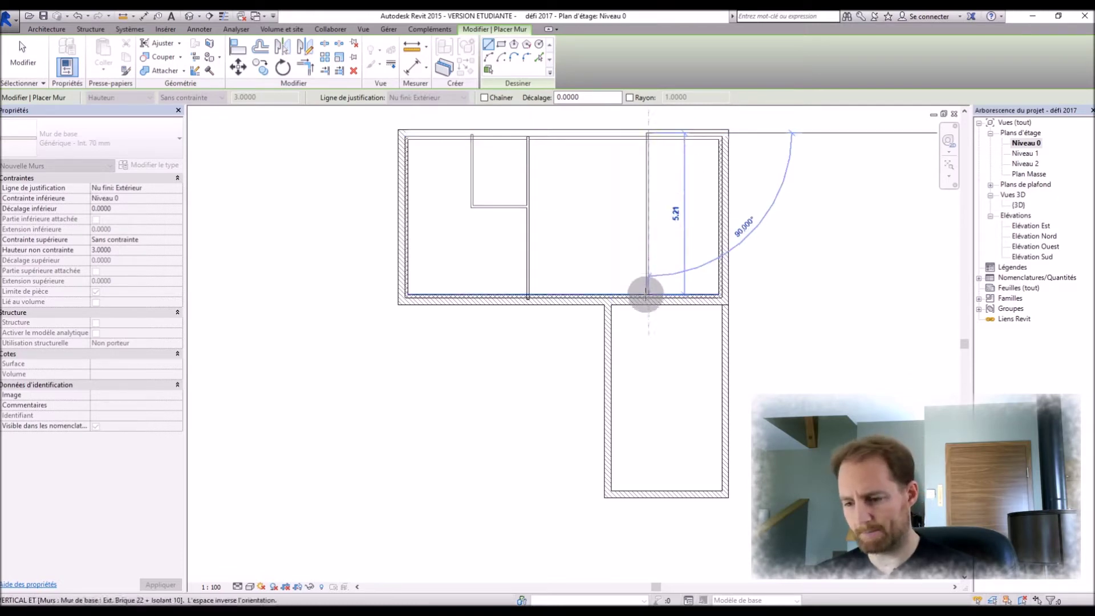
left_click(646, 294)
left_click(649, 270)
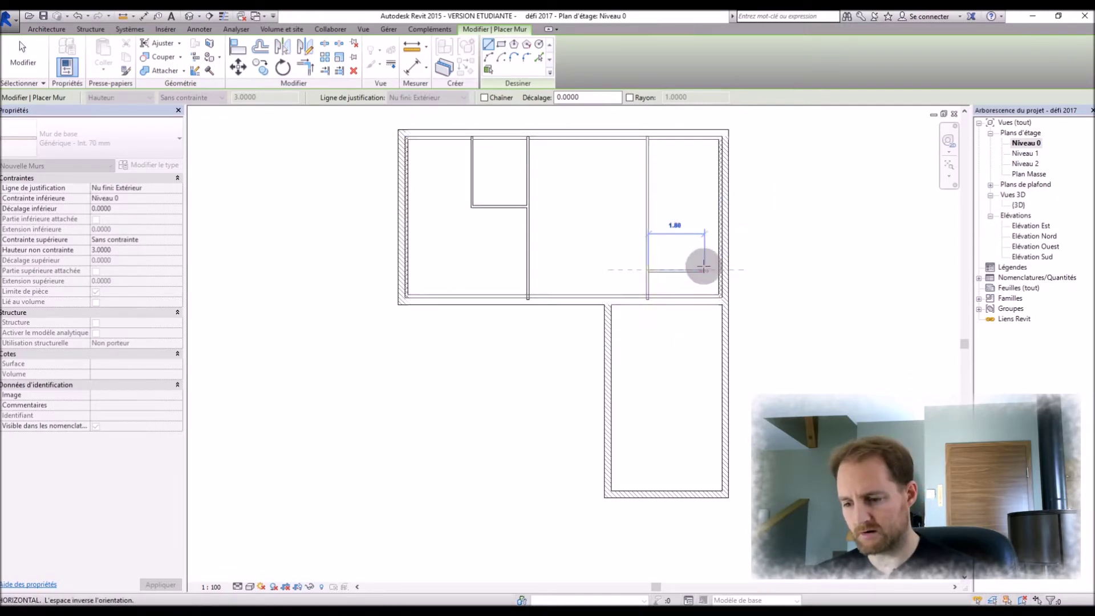
left_click(720, 269)
key("Escape")
key("Escape")
Step: Set the distance between the short horizontal partition on the right and the lower exterior wall to 1 m
scroll(596, 128, "up", 2)
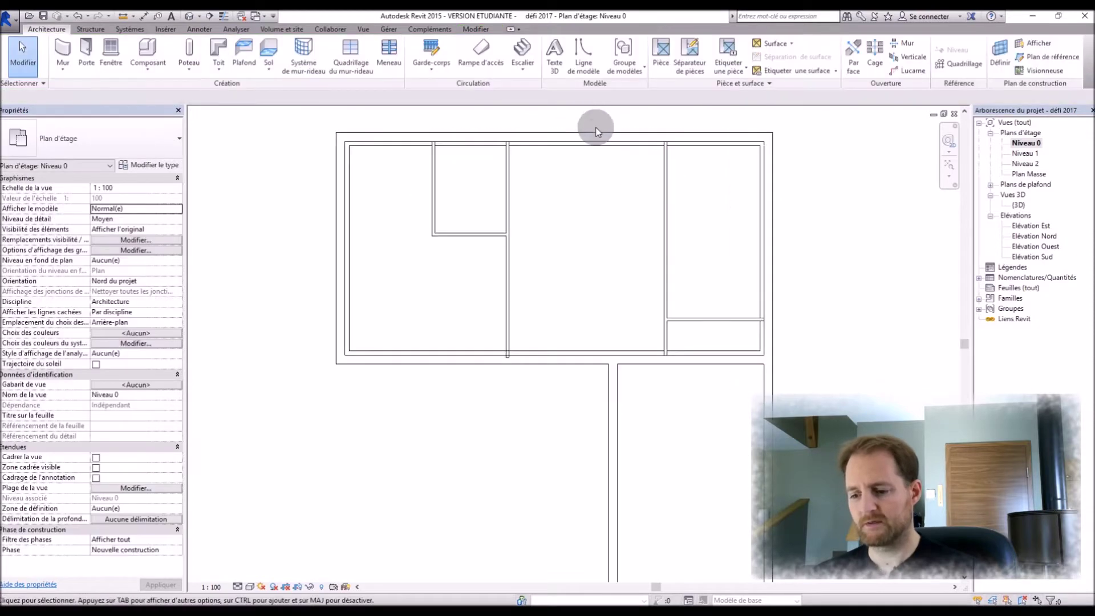
left_click(744, 319)
left_click(804, 335)
type("1")
key("Return")
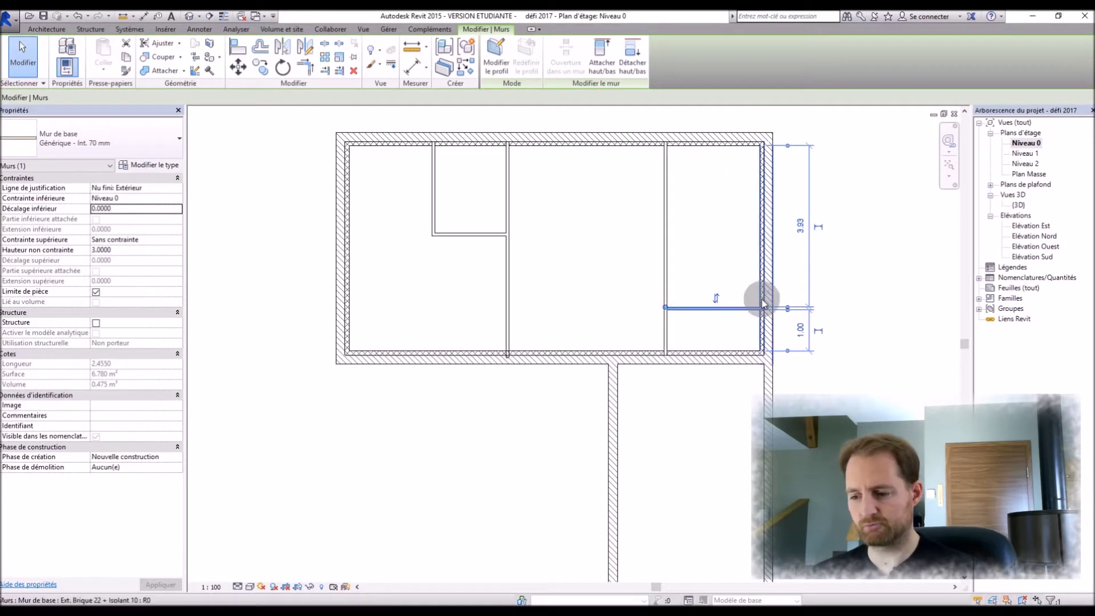
Step: Set the distance from the right-hand vertical partition to the right exterior wall to 2.2 m
left_click(665, 251)
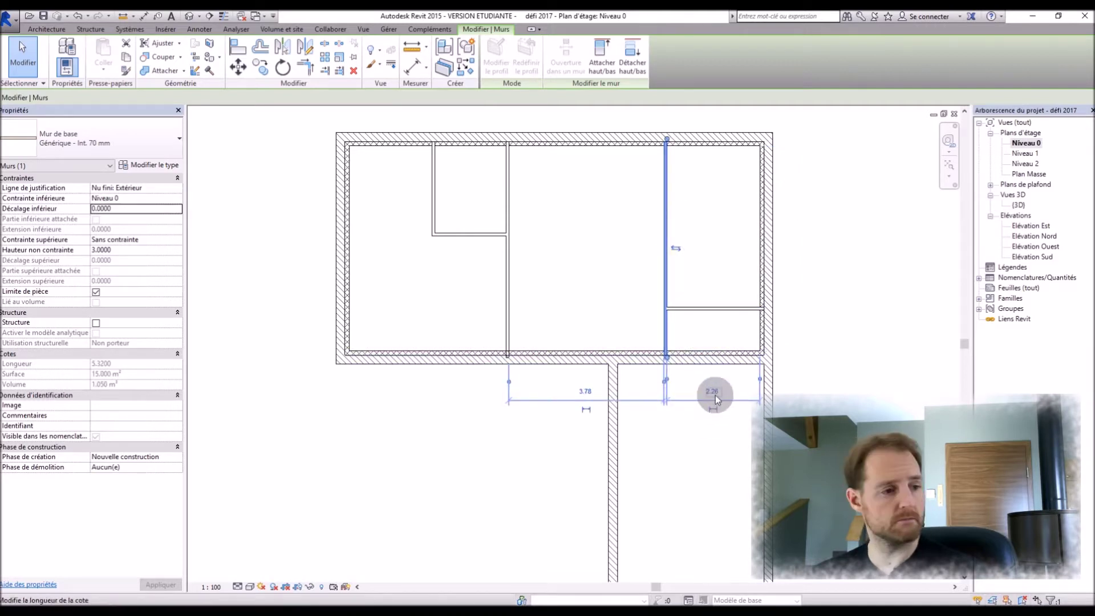
left_click(713, 392)
type("2.2")
key("Return")
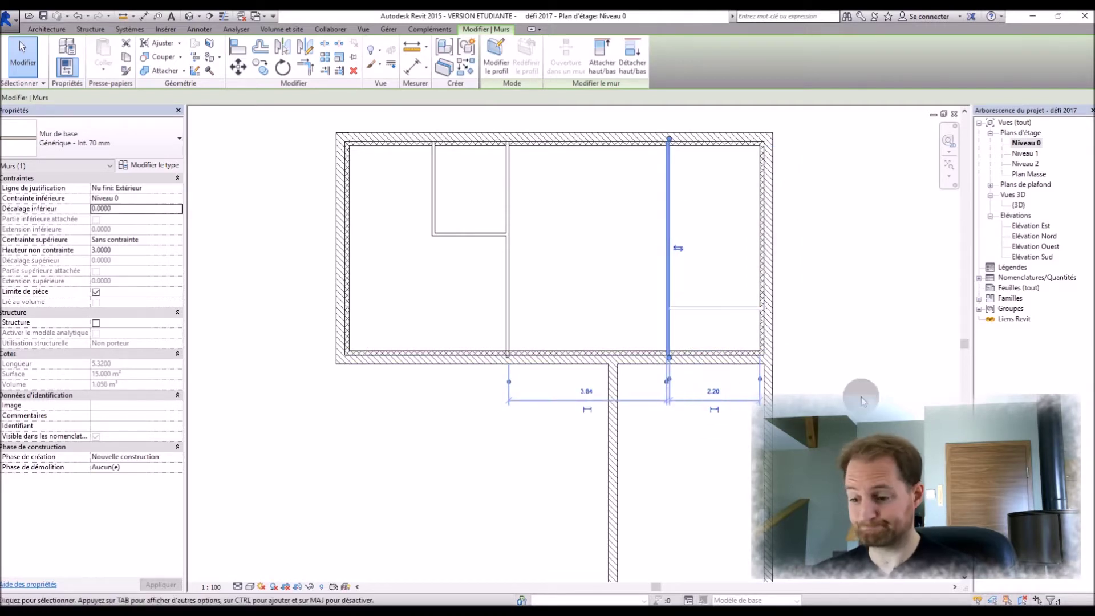
Step: Move the middle vertical partition to 2.7 m from the right-hand vertical partition
left_click(508, 323)
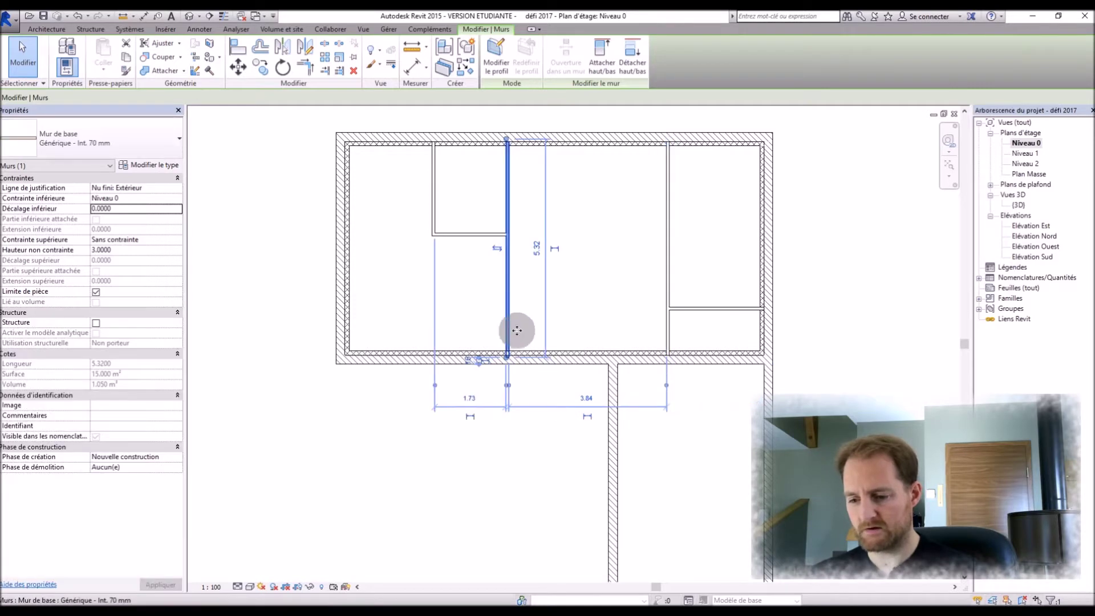
left_click(586, 398)
type("2.7")
key("Return")
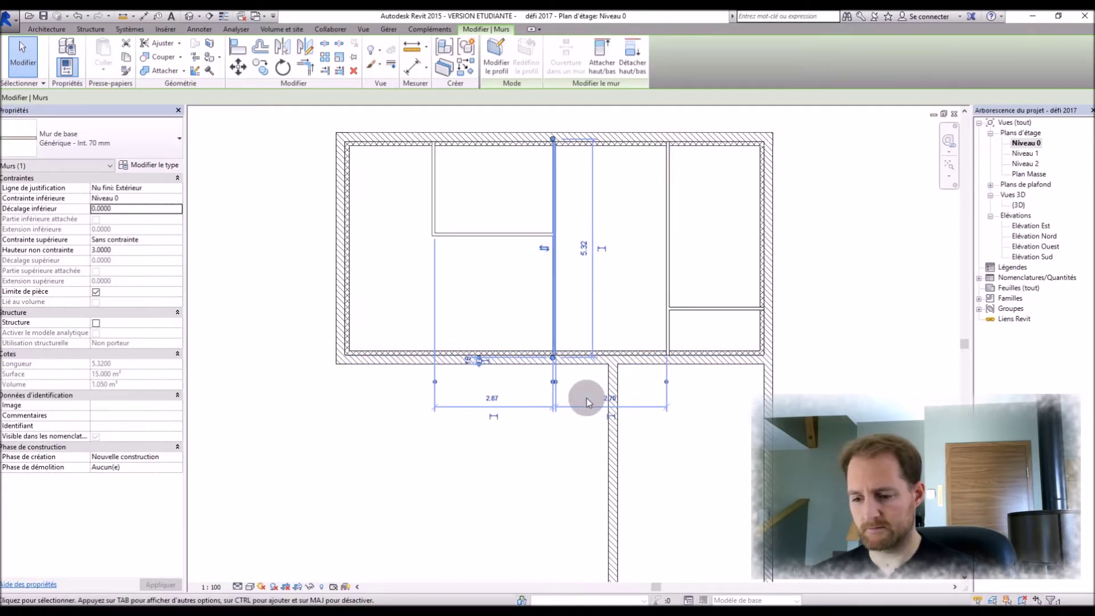
left_click(545, 441)
Step: Set the distance from the short vertical partition of the L-shaped pair to the left exterior wall to 2 m
left_click(437, 183)
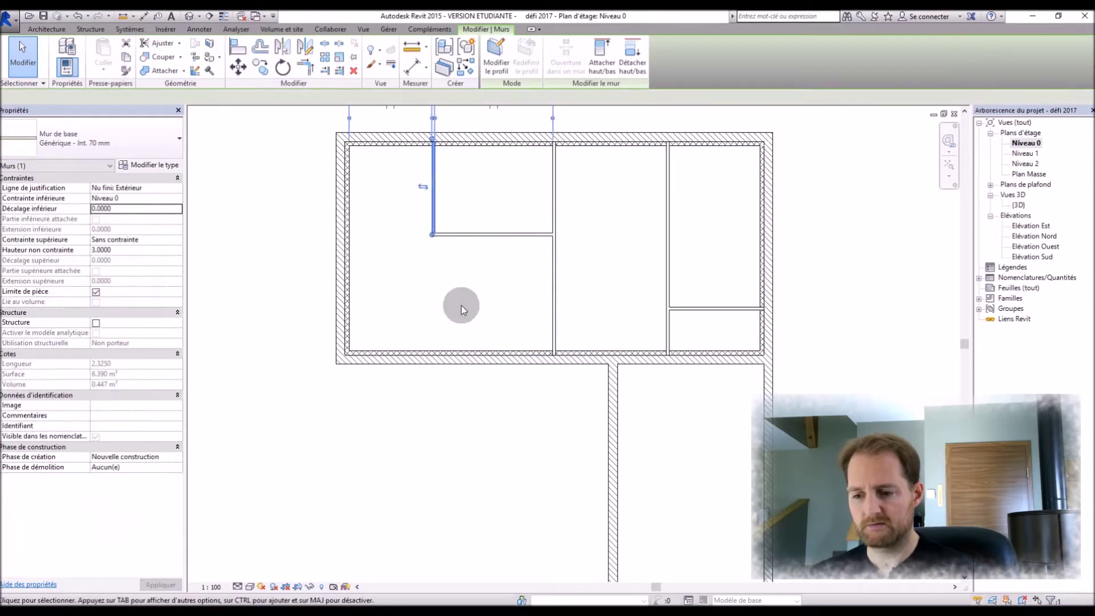
scroll(460, 305, "down", 3)
scroll(460, 178, "up", 3)
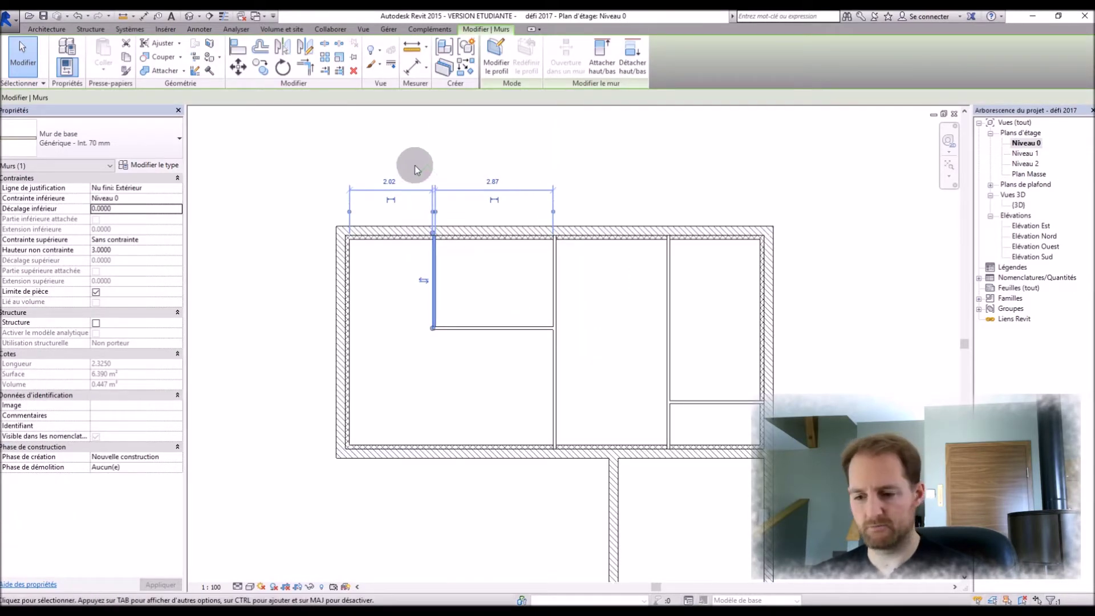
left_click(389, 181)
type("2")
key("Return")
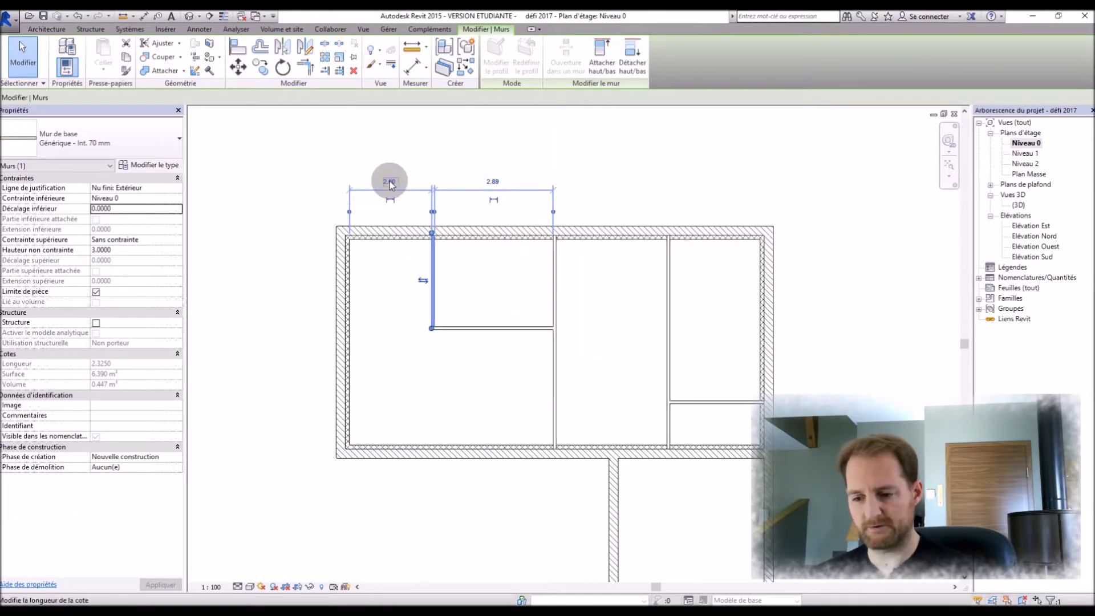
Step: Set the distance from the horizontal partition of the L-shaped pair to the upper exterior wall to 2.5 m
left_click(473, 325)
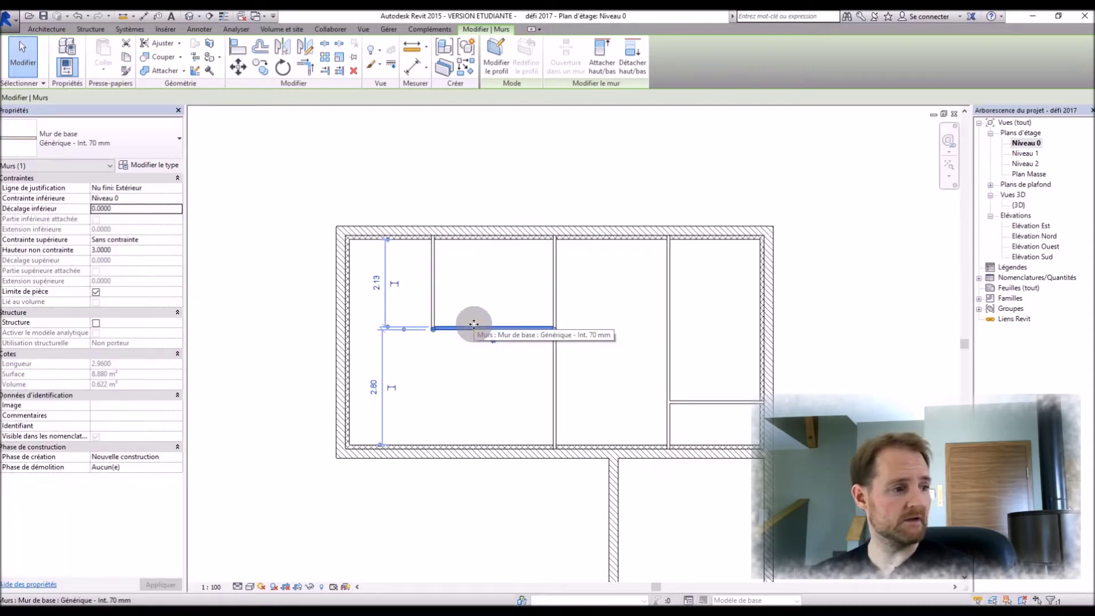
left_click(378, 283)
type("2.5")
key("Return")
left_click(821, 255)
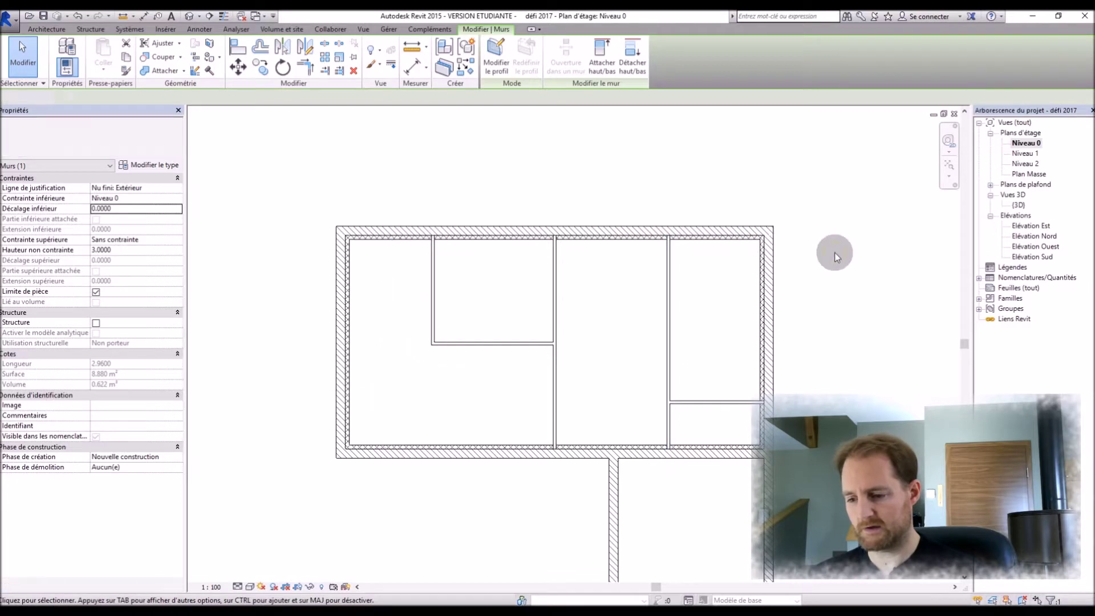
Step: Edit the middle partition's profile in Elévation Est and sketch an opening about 1.40 m wide and 1.50 m high, 1.00 m from its left edge
double_click(554, 381)
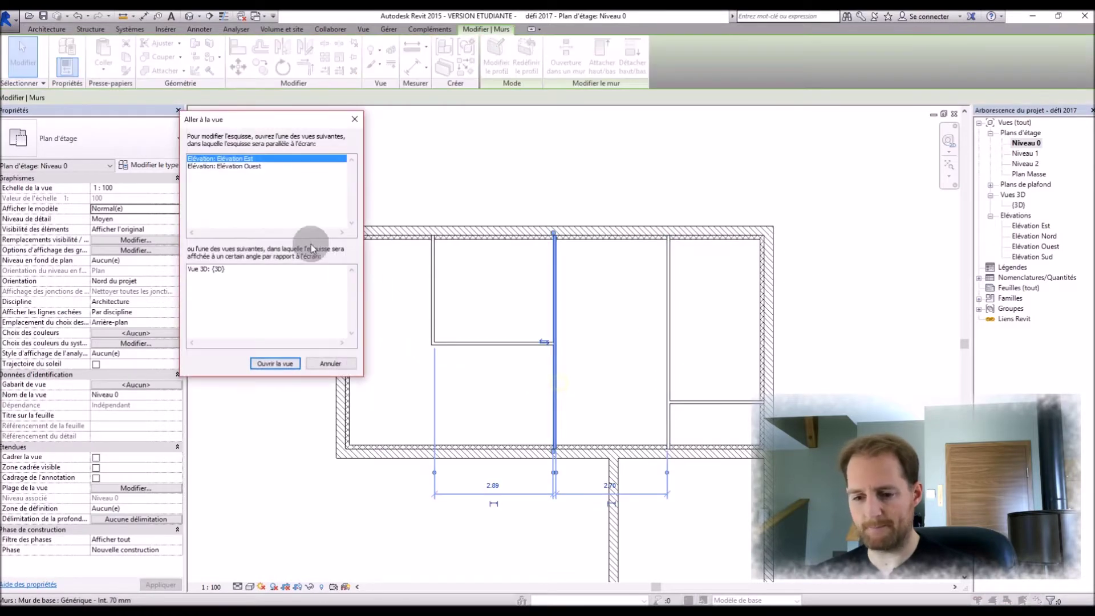
left_click(276, 363)
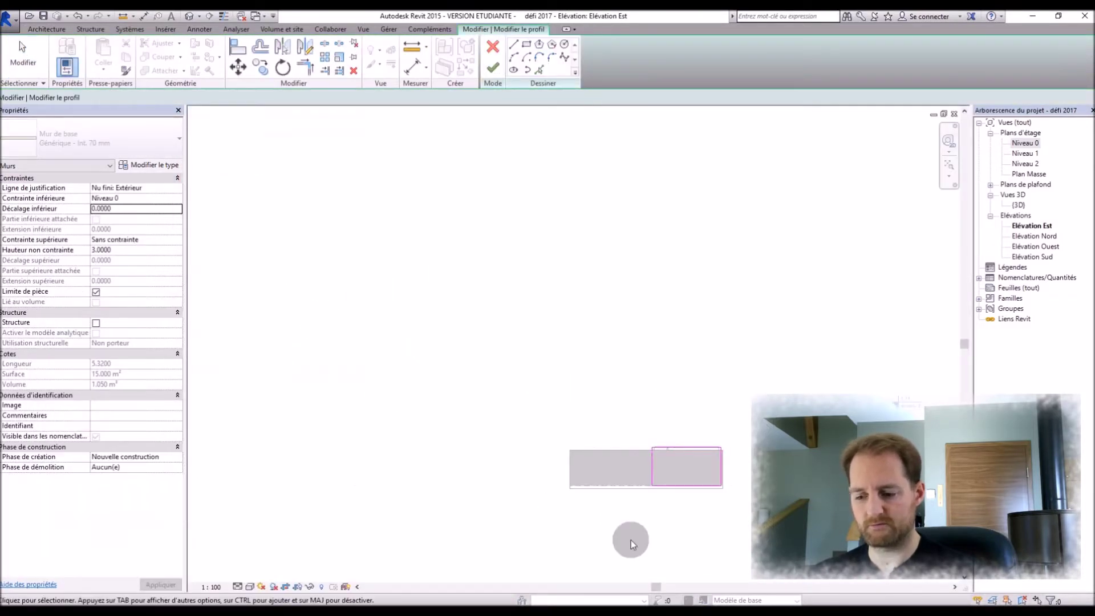
scroll(665, 441, "up", 5)
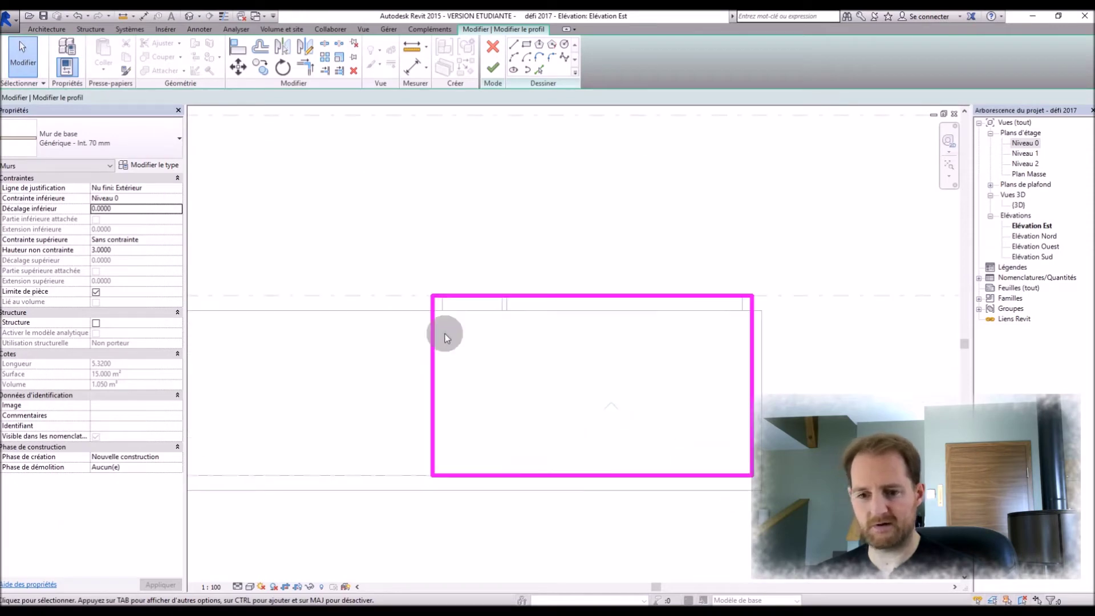
left_click(514, 44)
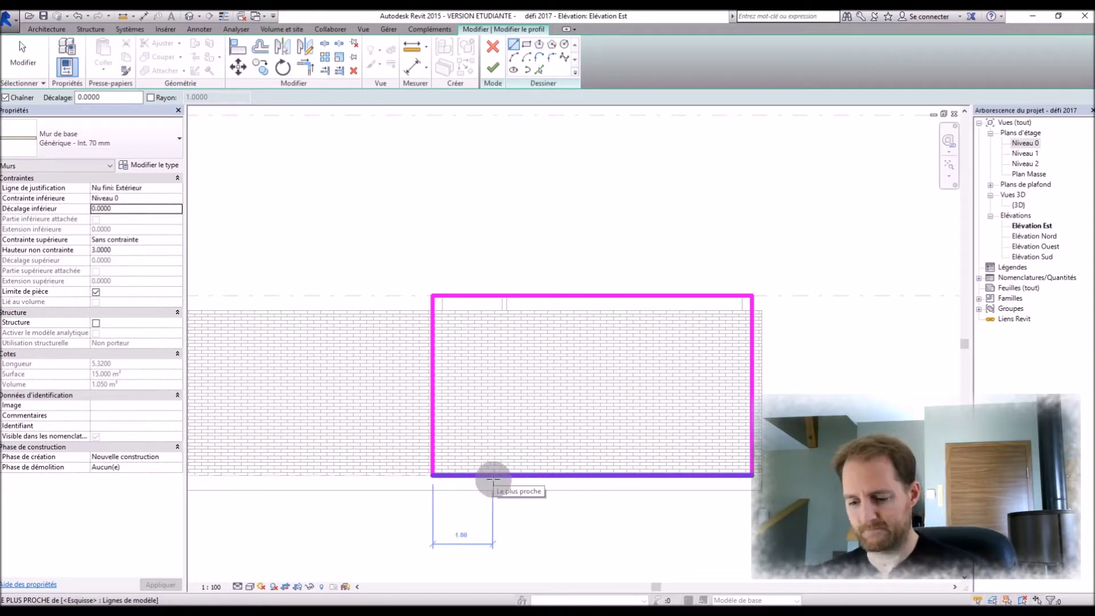
left_click(493, 476)
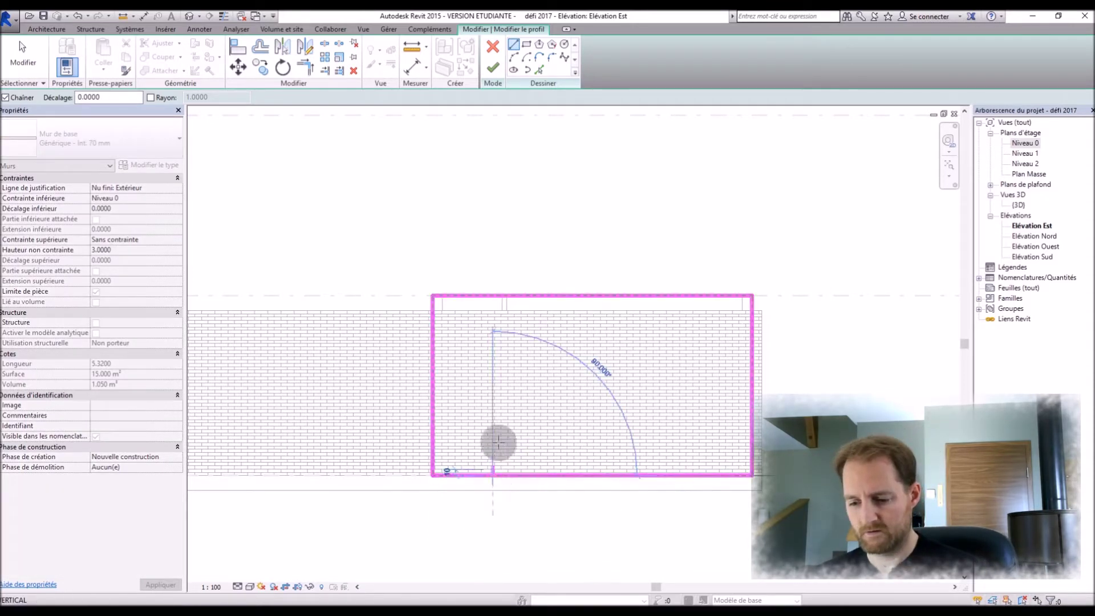
left_click(494, 387)
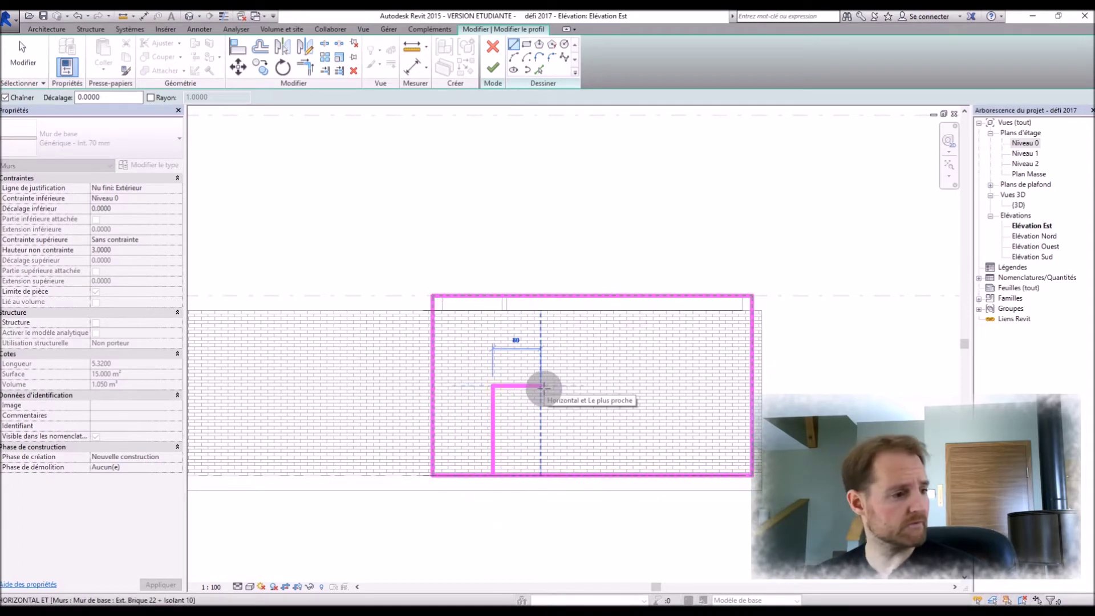
left_click(577, 386)
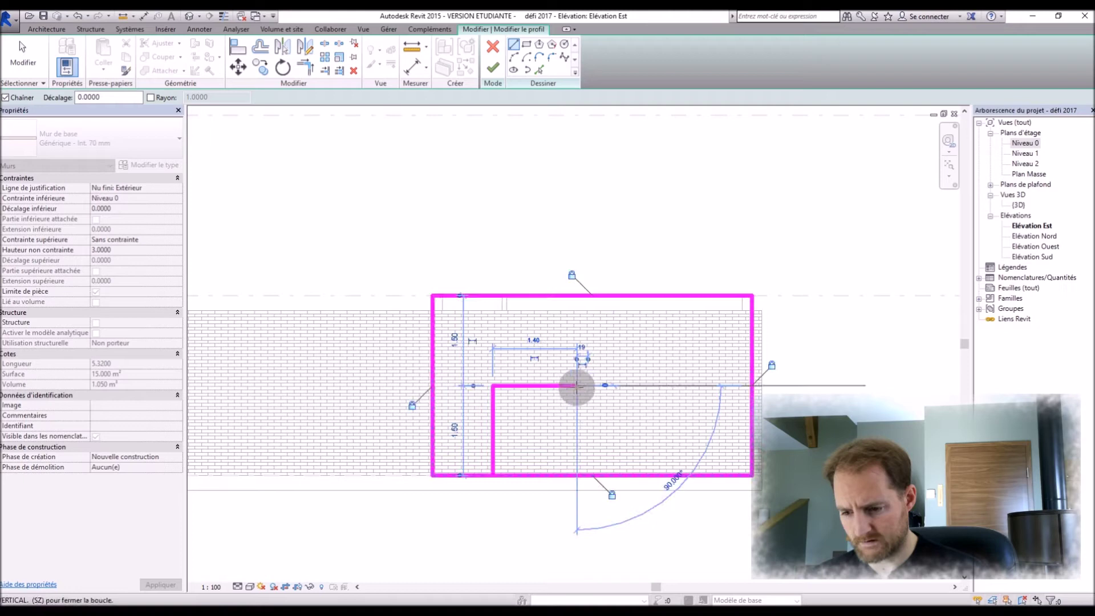
left_click(577, 472)
key("Escape")
key("Escape")
Step: Replace the profile's bottom line with two segments running from the opening's sides to the wall's outer corners
left_click(553, 475)
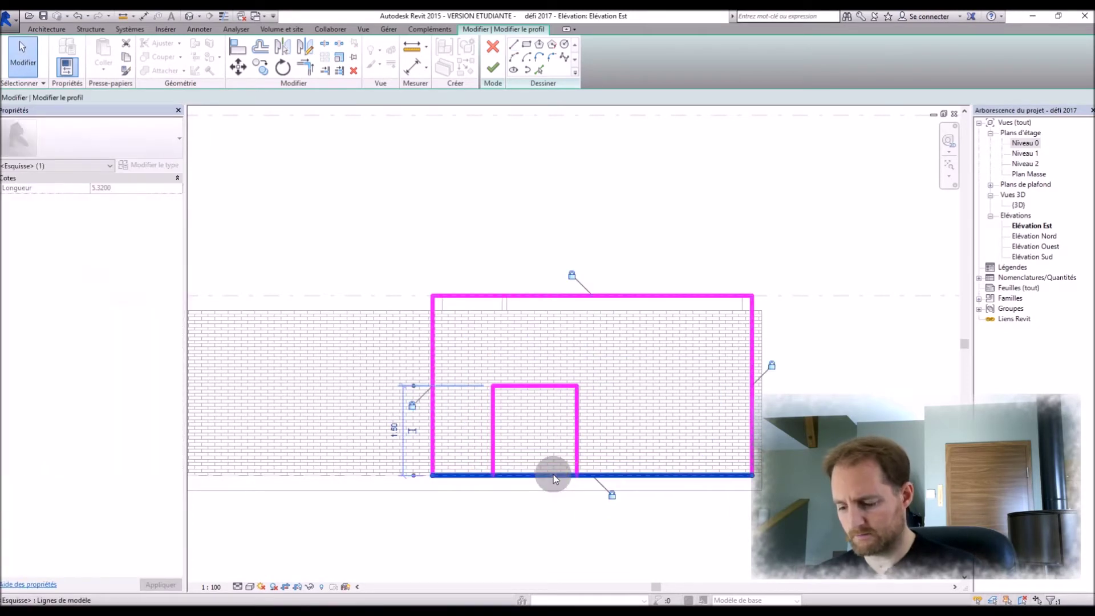
key("Delete")
left_click(513, 44)
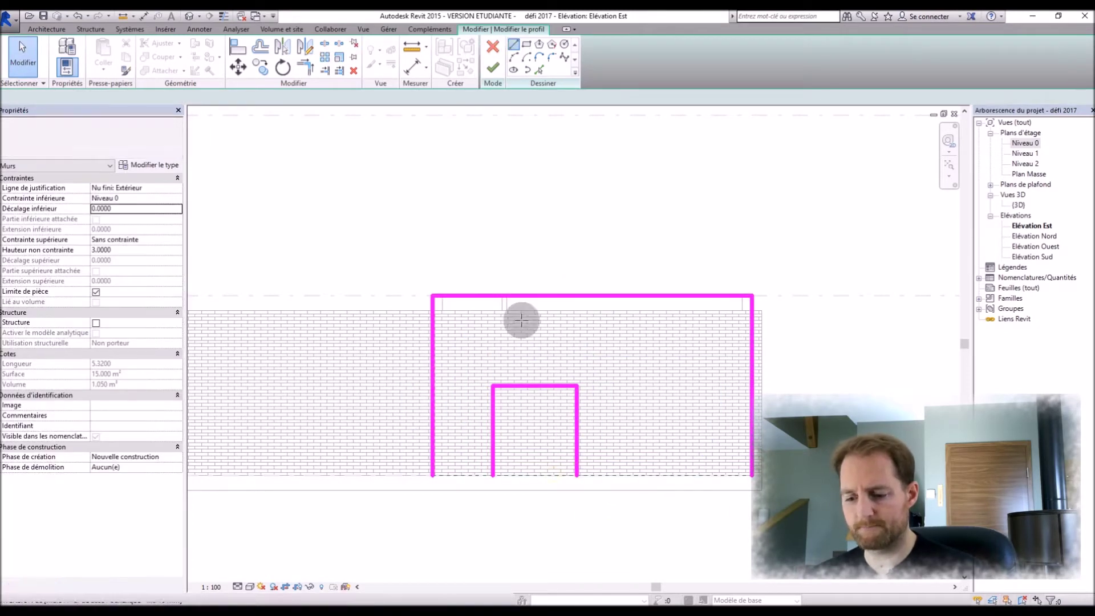
left_click(493, 475)
left_click(433, 475)
key("Escape")
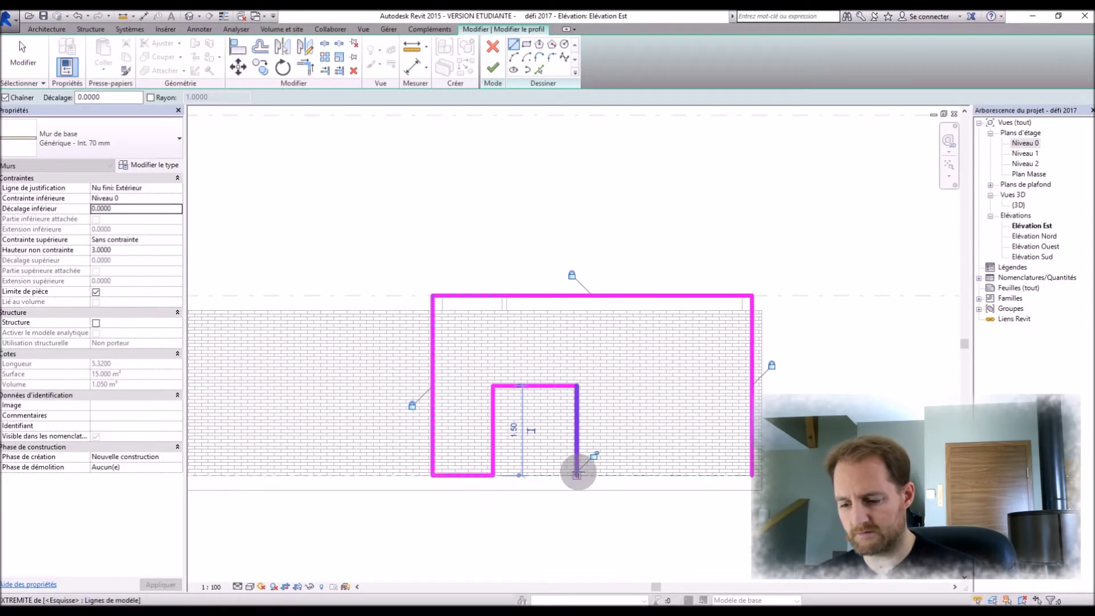
left_click(577, 475)
left_click(752, 475)
key("Escape")
key("Escape")
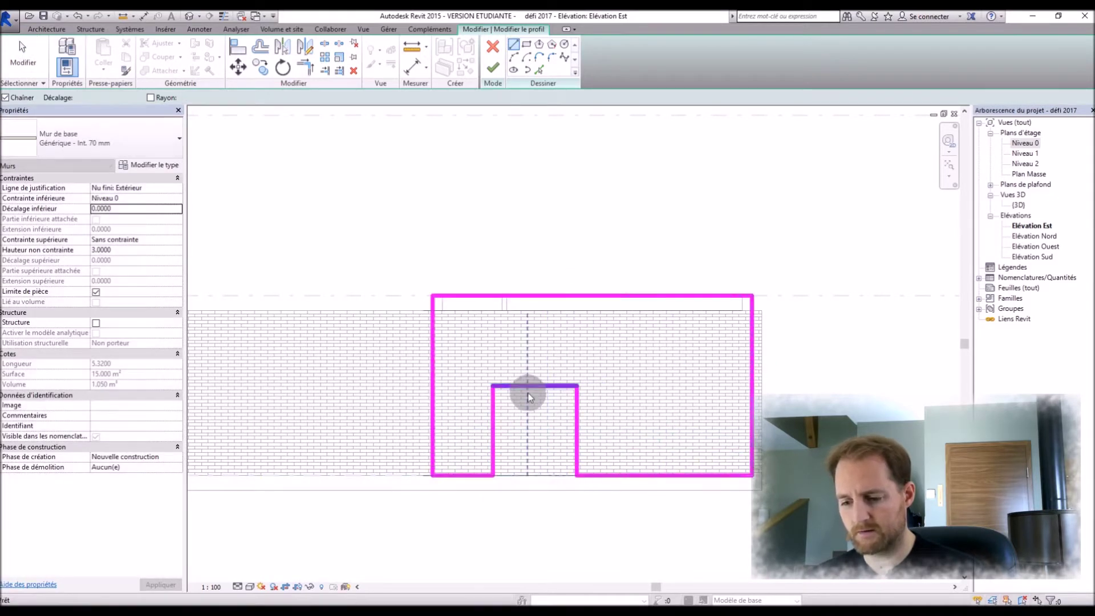
Step: Replace the opening's flat top line with a semicircular arc joining its two sides and finish the profile edit
left_click(528, 387)
key("Delete")
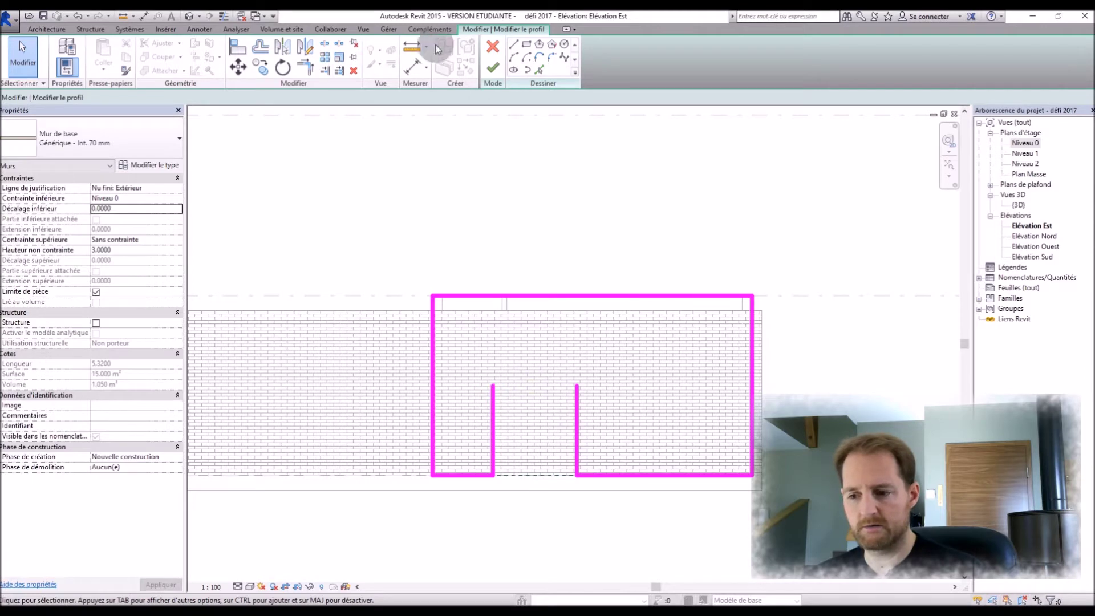
left_click(513, 57)
left_click(493, 386)
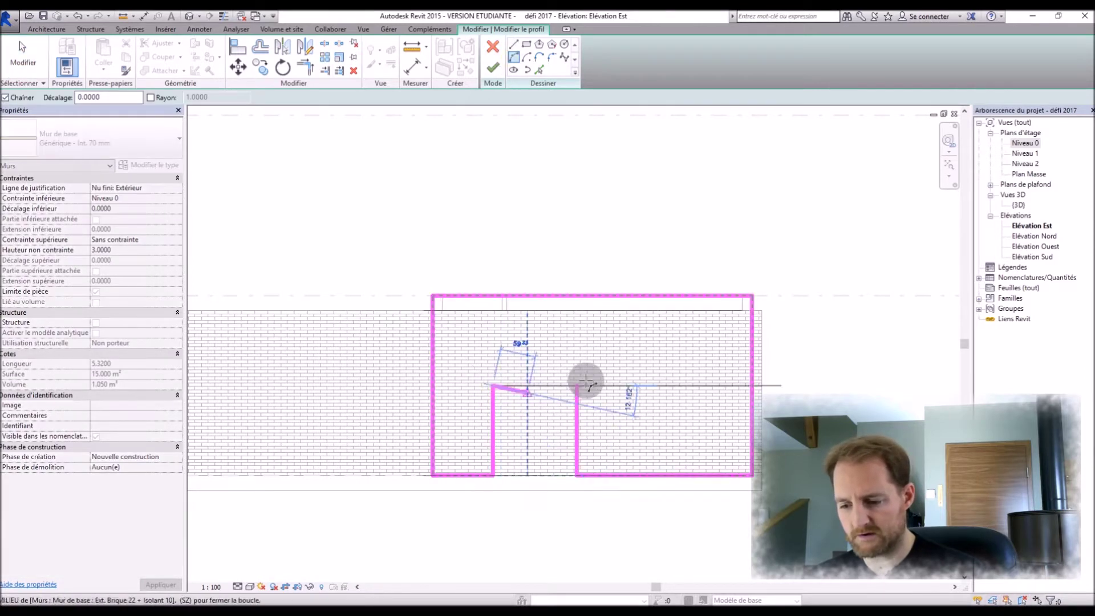
left_click(577, 386)
left_click(564, 358)
key("Escape")
key("Escape")
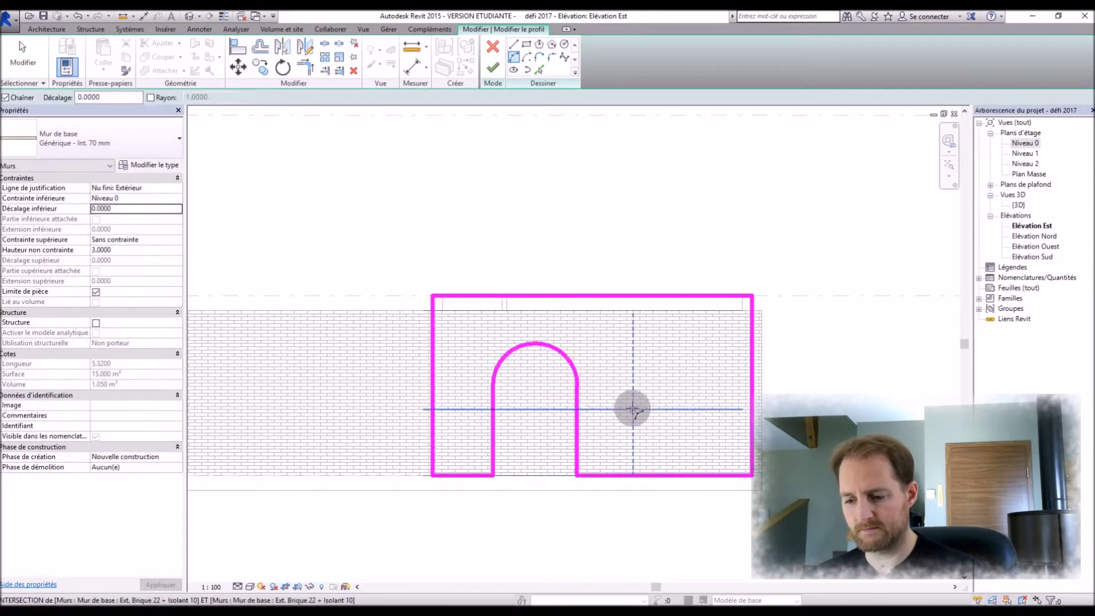
left_click(494, 69)
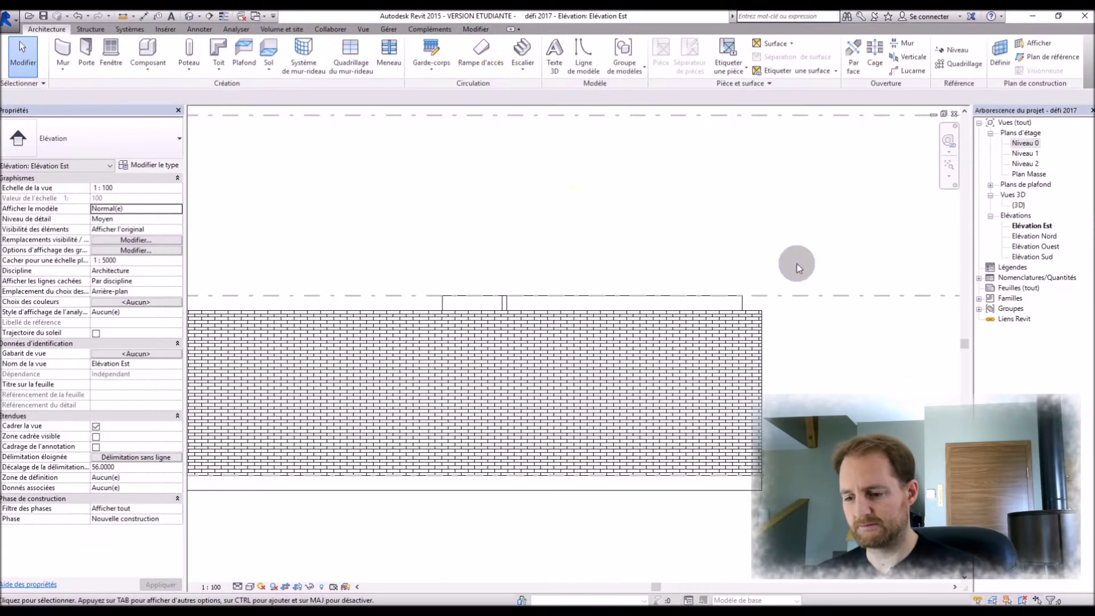
Step: In the 3D view, set the unconnected height of all five interior partitions to 2.75 m
double_click(1018, 205)
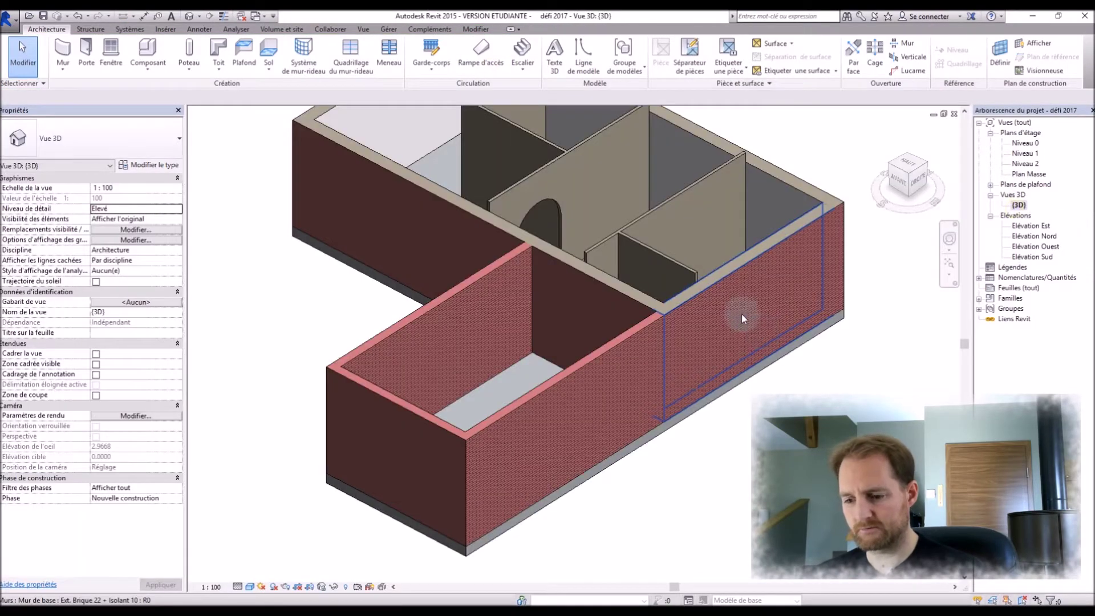
scroll(532, 210, "up", 5)
left_click(525, 235)
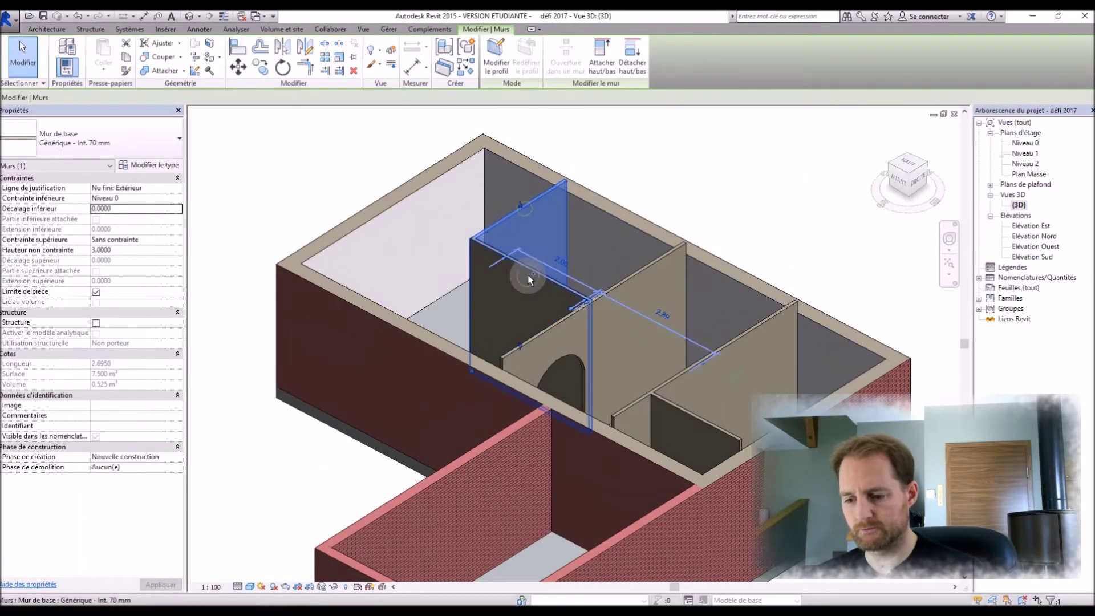
left_click(617, 289, "ctrl")
left_click(696, 396, "ctrl")
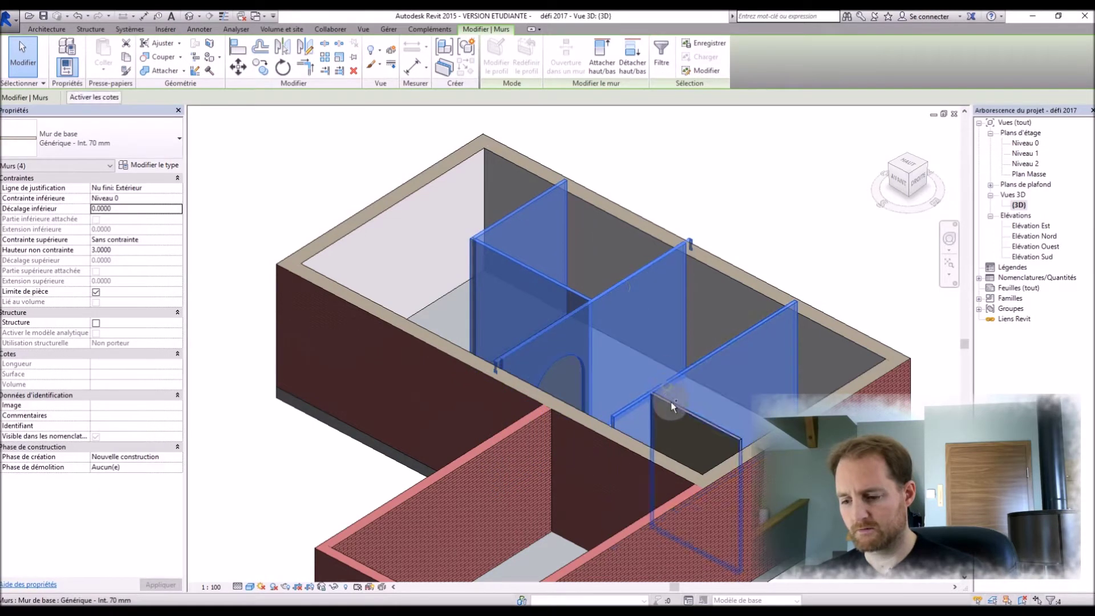
left_click(671, 401, "ctrl")
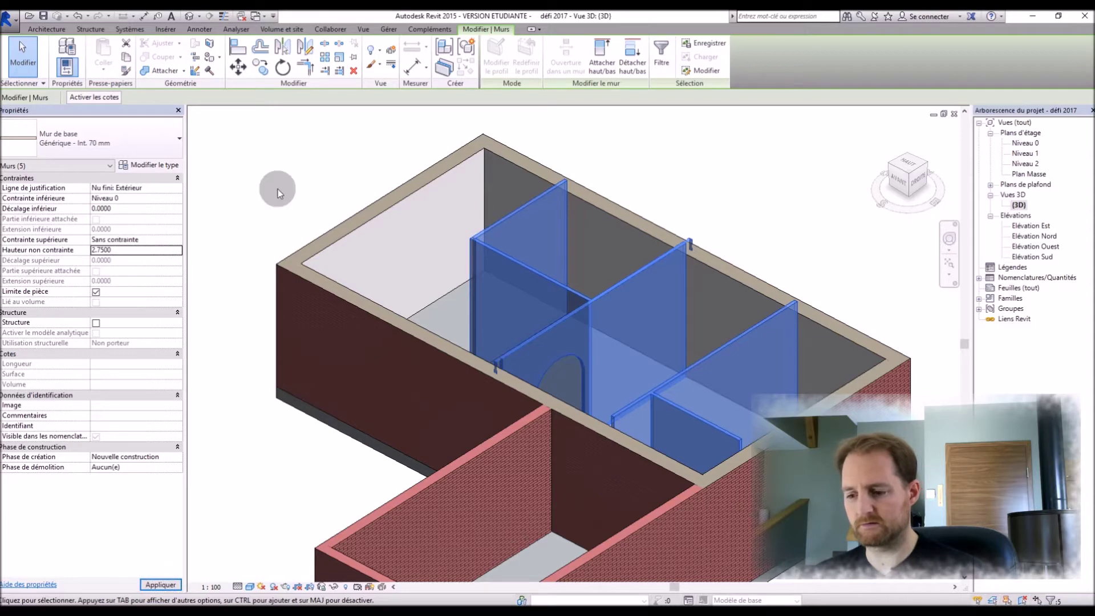
left_click(779, 164)
Step: In the Niveau 1 plan, set the top constraint of the main volume's four exterior walls to Niveau 2
double_click(1028, 143)
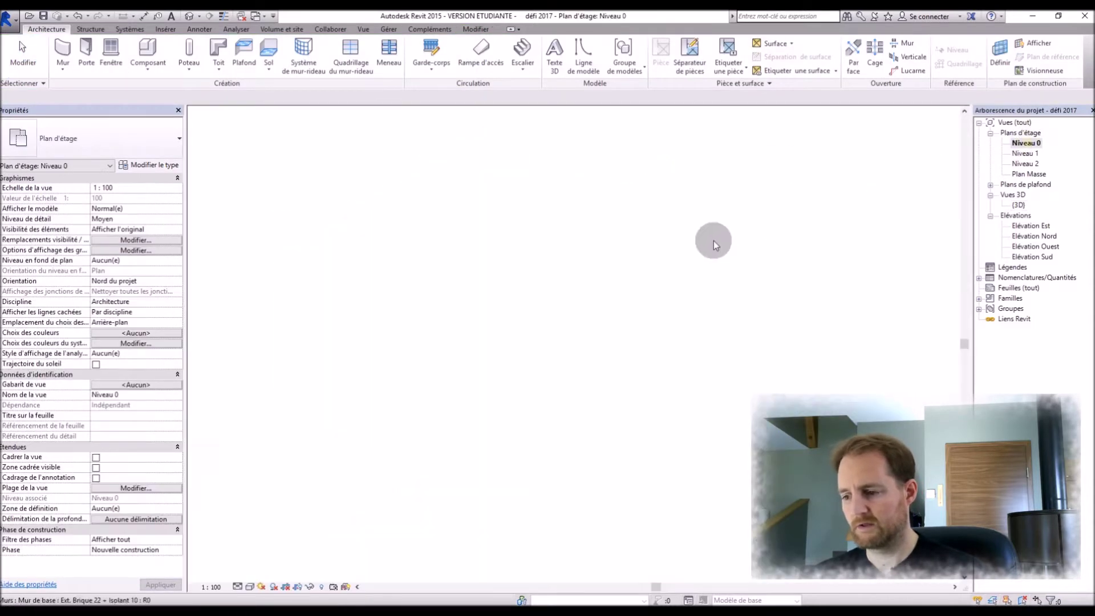
scroll(674, 266, "down", 5)
scroll(686, 399, "up", 4)
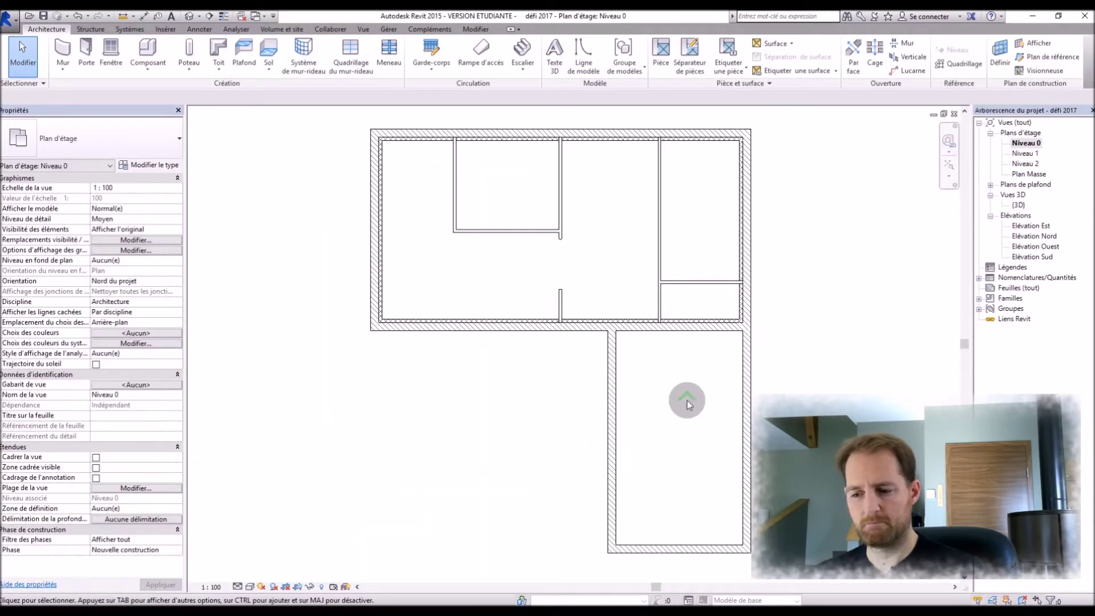
double_click(1036, 154)
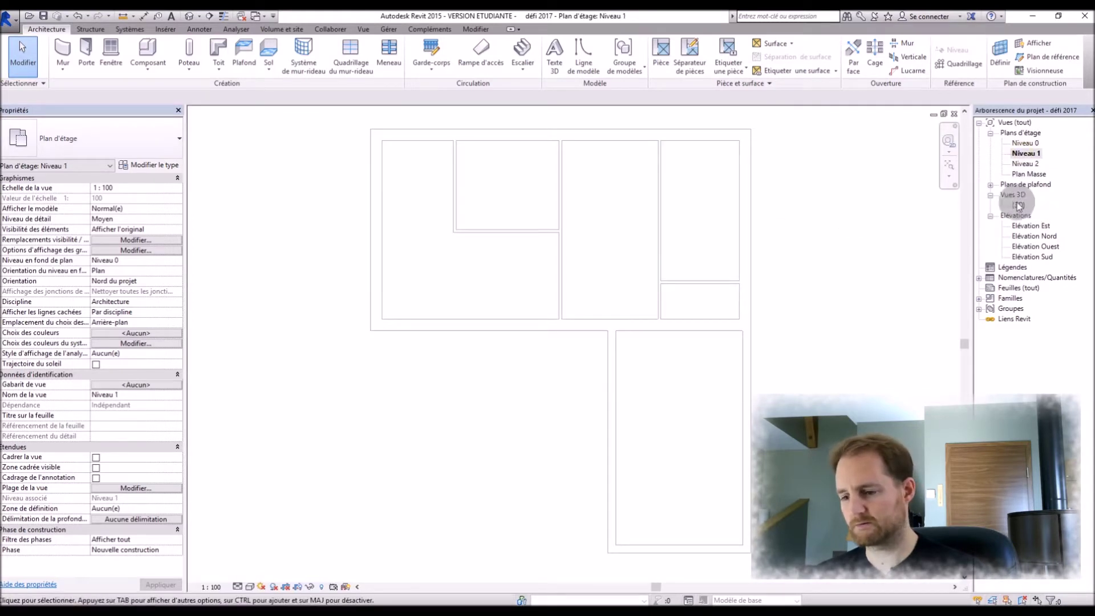
left_click(526, 134)
left_click(744, 195, "ctrl")
left_click(576, 325, "ctrl")
left_click(365, 248, "ctrl")
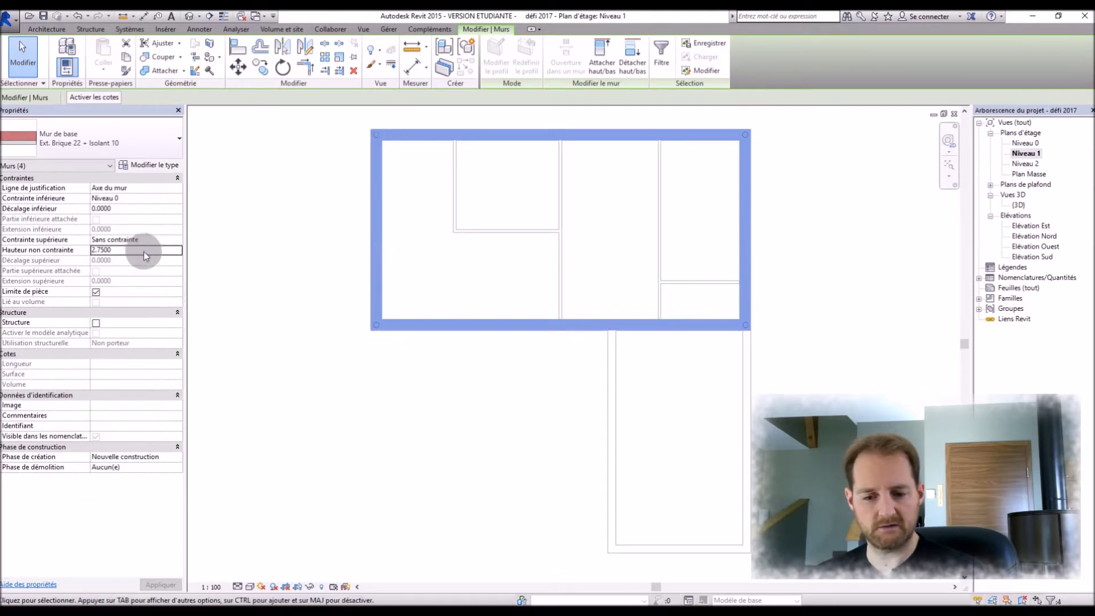
left_click(177, 241)
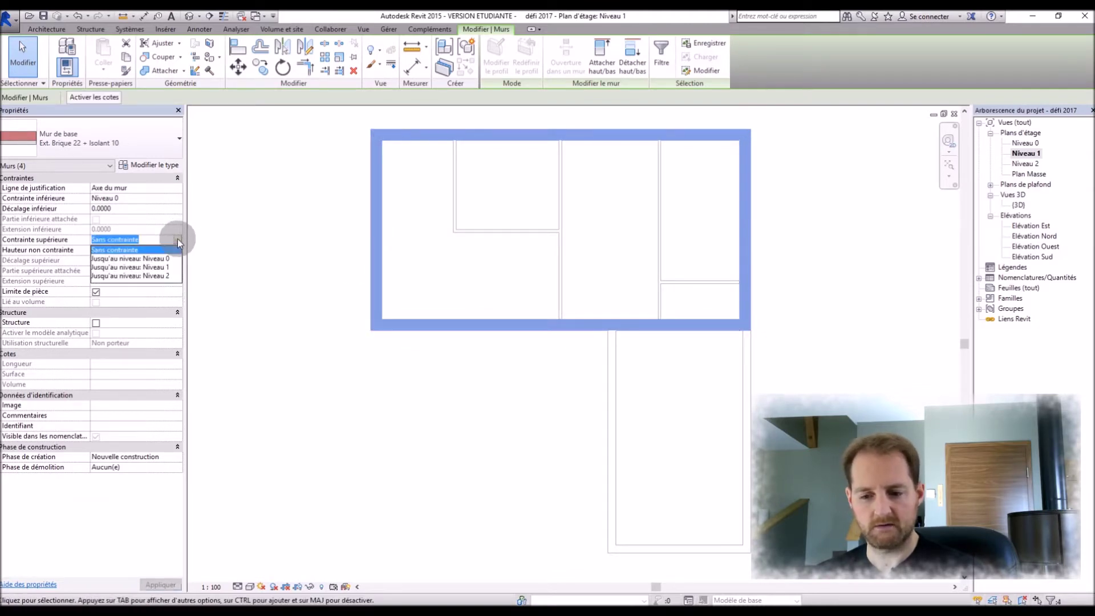
left_click(162, 270)
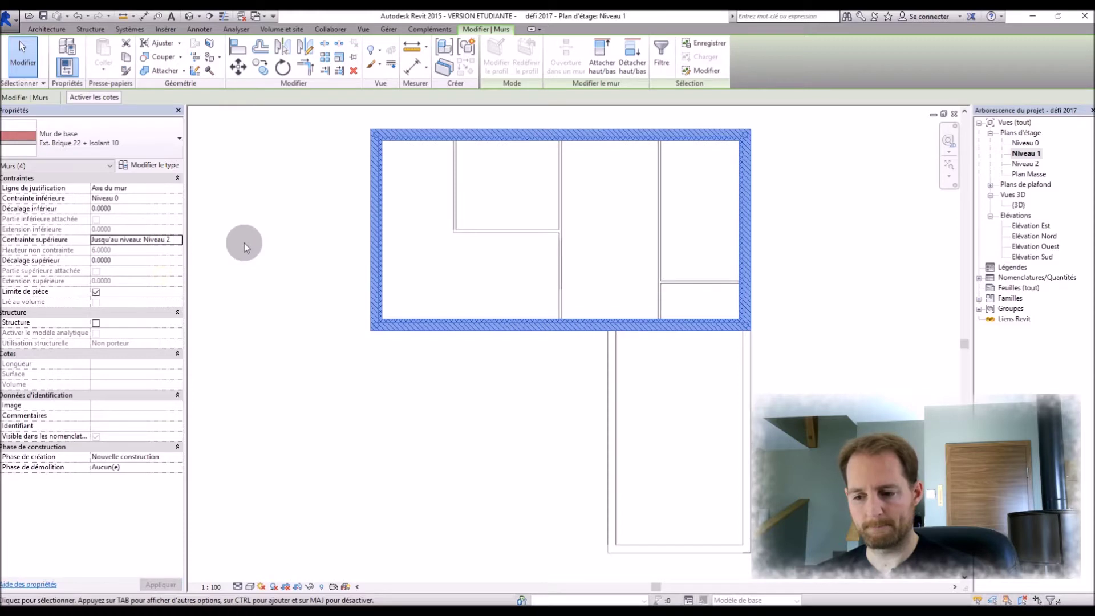
left_click(244, 243)
Step: Create a 250 mm concrete floor on Niveau 1 bounded by the four walls' brick-insulation interface, cutting the overlapping volume from the walls
scroll(534, 166, "up", 1)
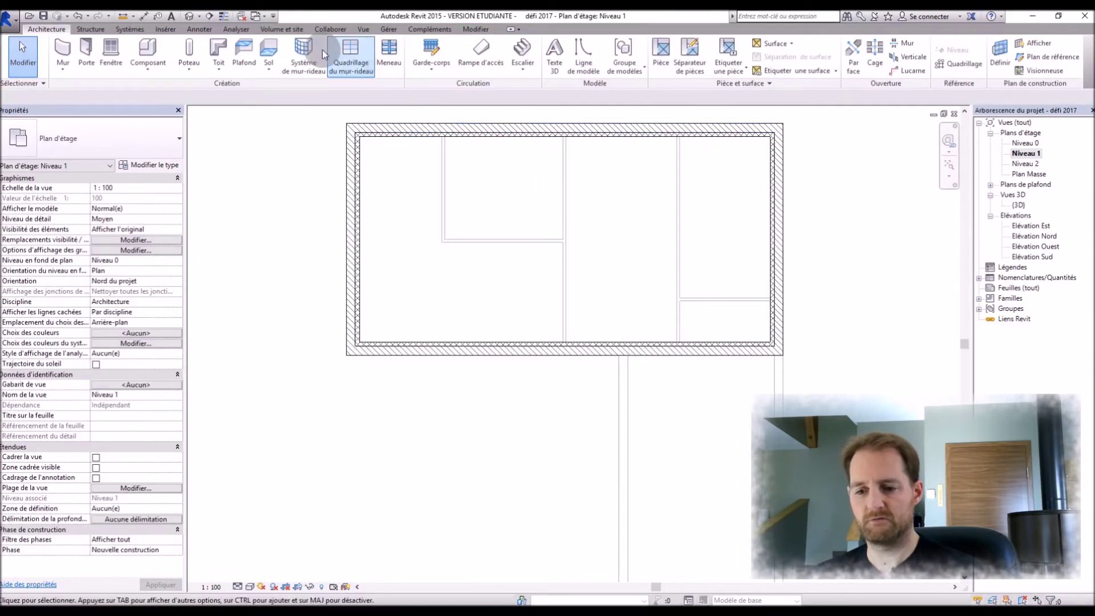
left_click(267, 52)
left_click(404, 128)
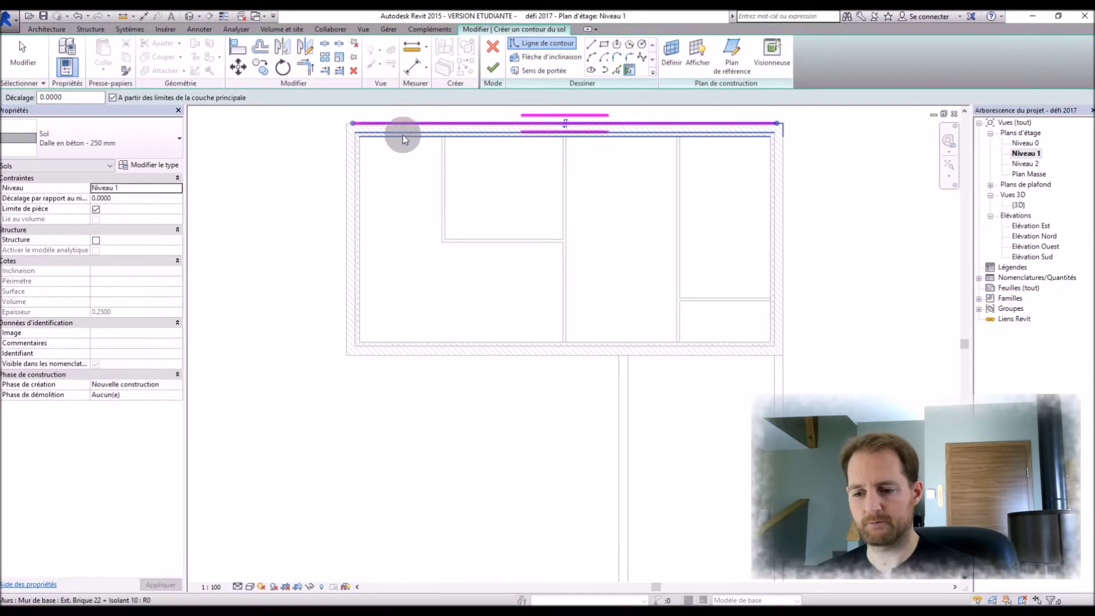
left_click(354, 197)
left_click(439, 347)
left_click(778, 285)
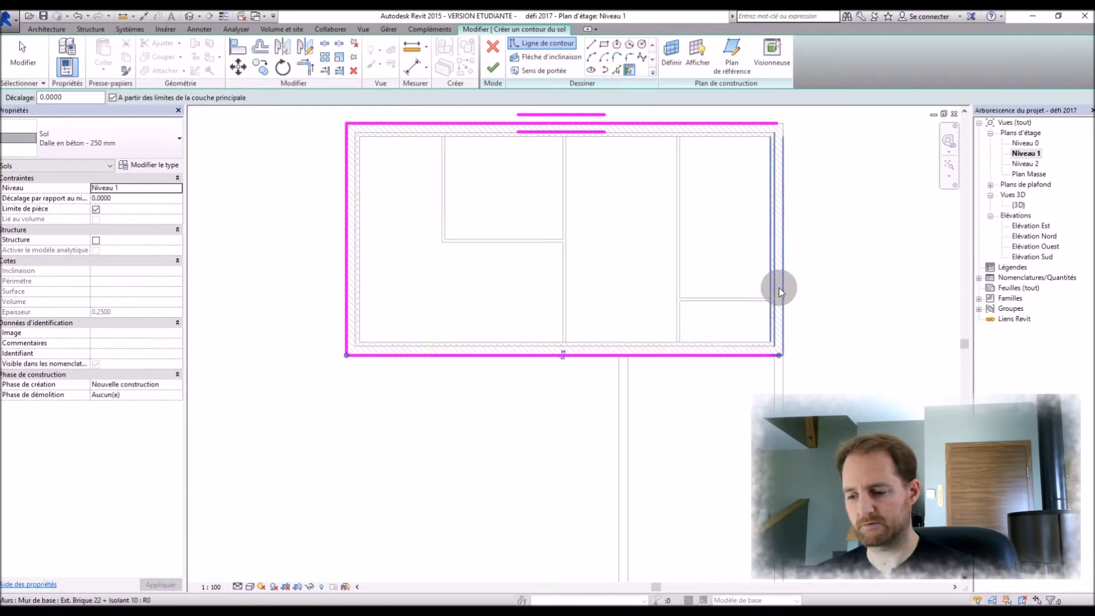
left_click(786, 241)
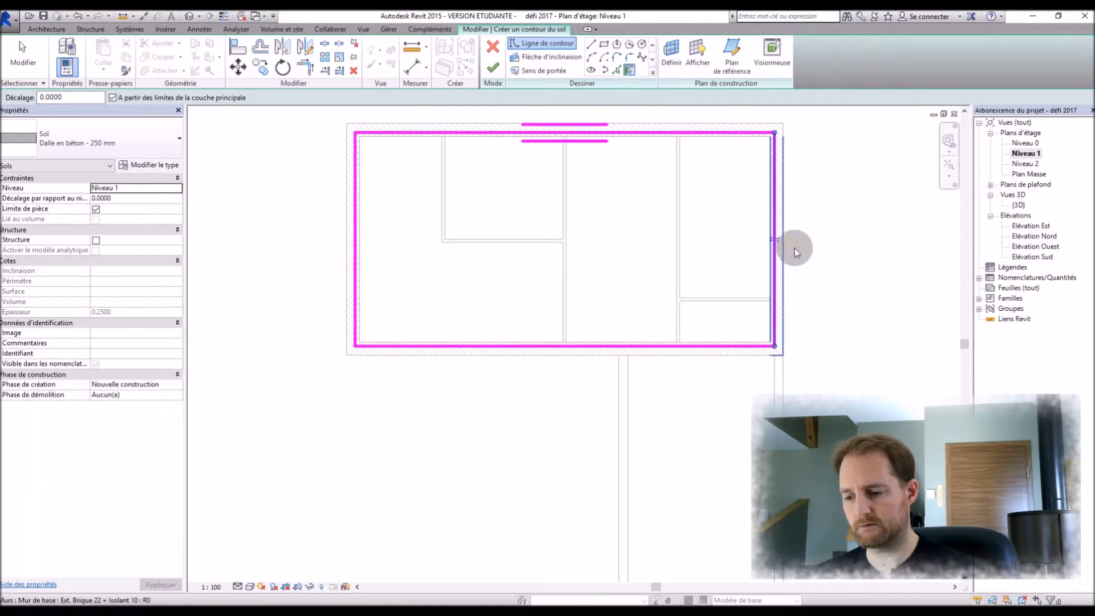
left_click(487, 72)
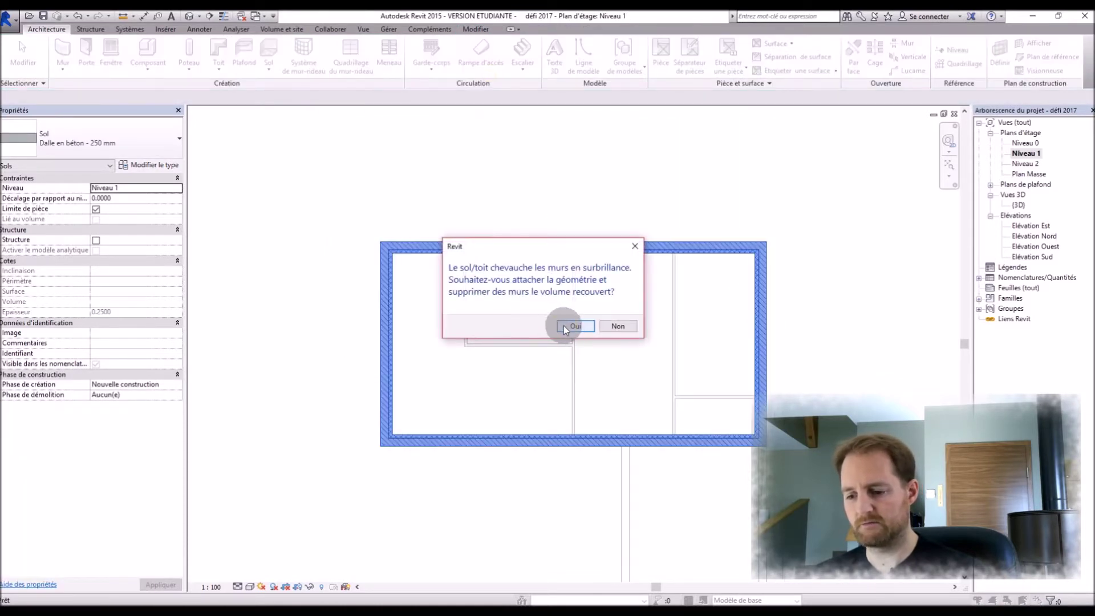
left_click(564, 324)
left_click(885, 234)
double_click(1020, 209)
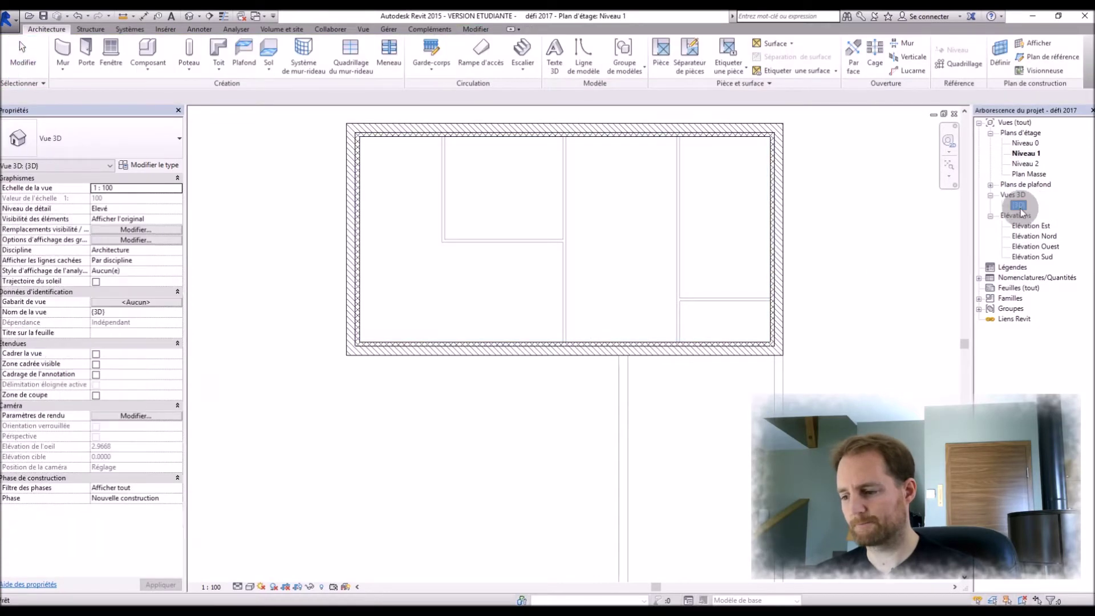
scroll(603, 341, "down", 2)
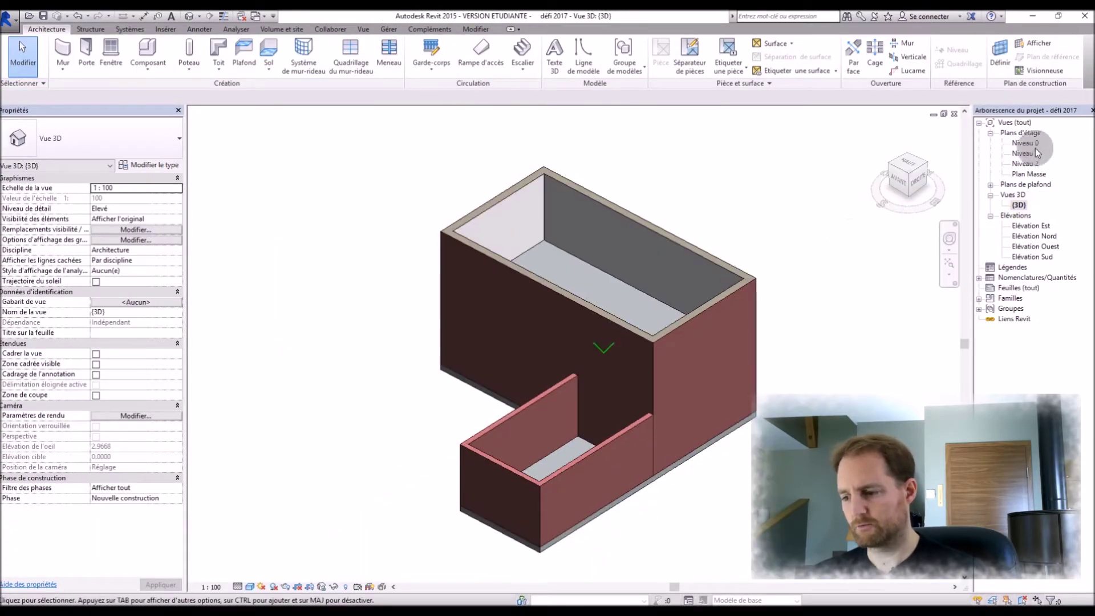
Step: In the Niveau 0 plan, place a 1.00 m wide L-shaped winder stair up to Niveau 1 between the partitions and reverse its direction
double_click(1025, 143)
scroll(628, 352, "up", 3)
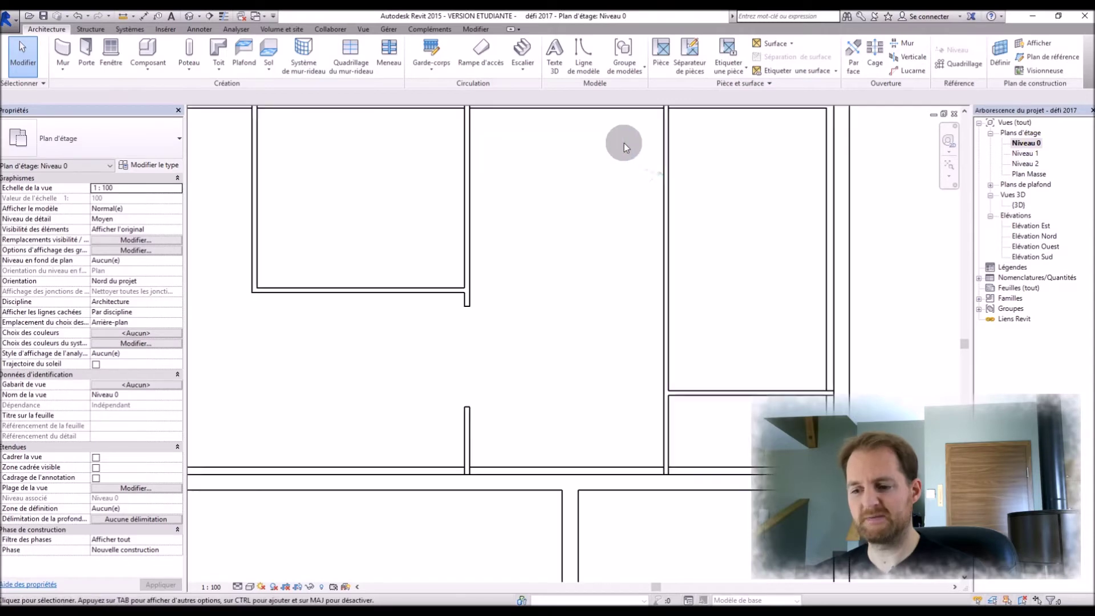
left_click(523, 50)
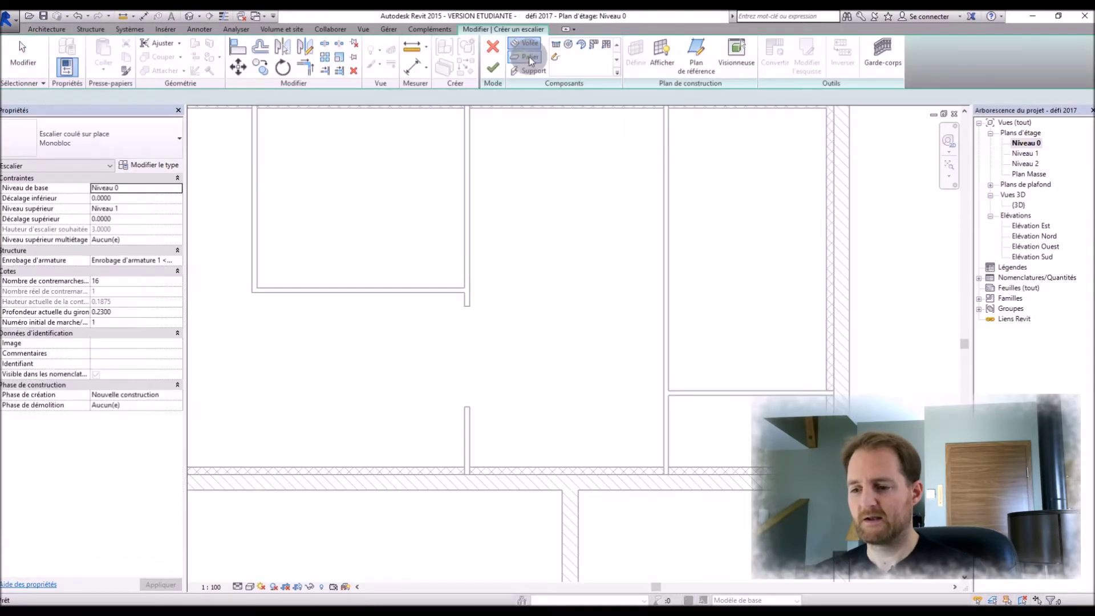
left_click(593, 44)
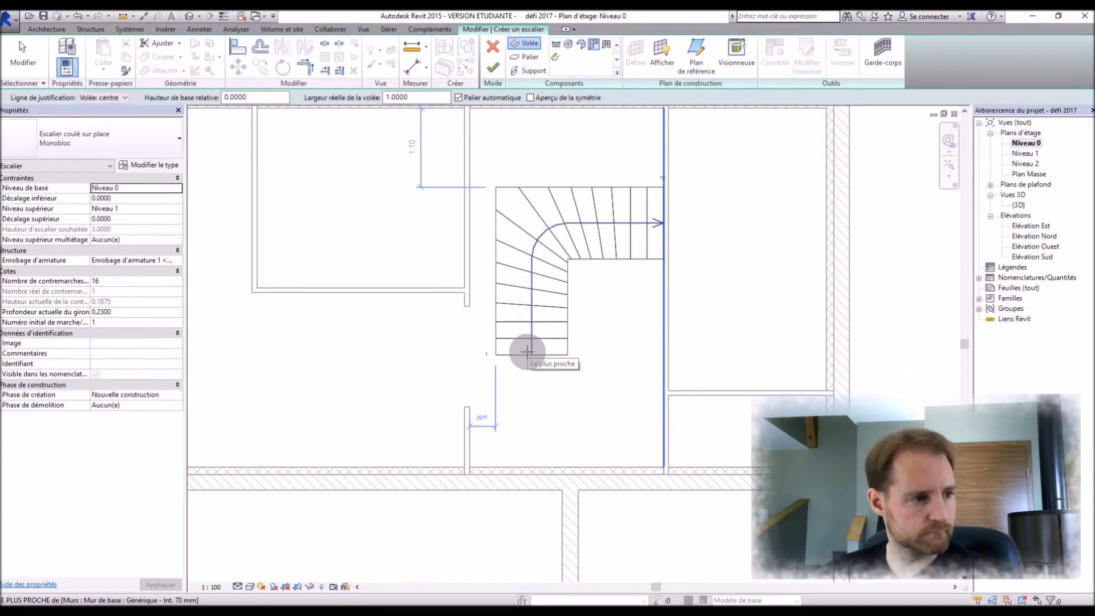
left_click(527, 350)
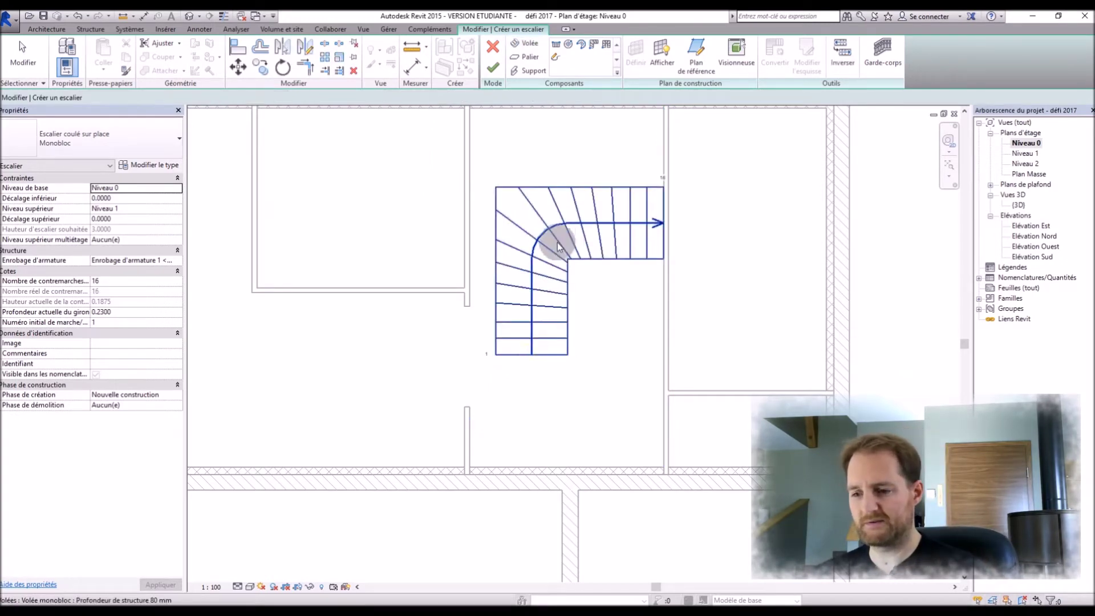
left_click(835, 66)
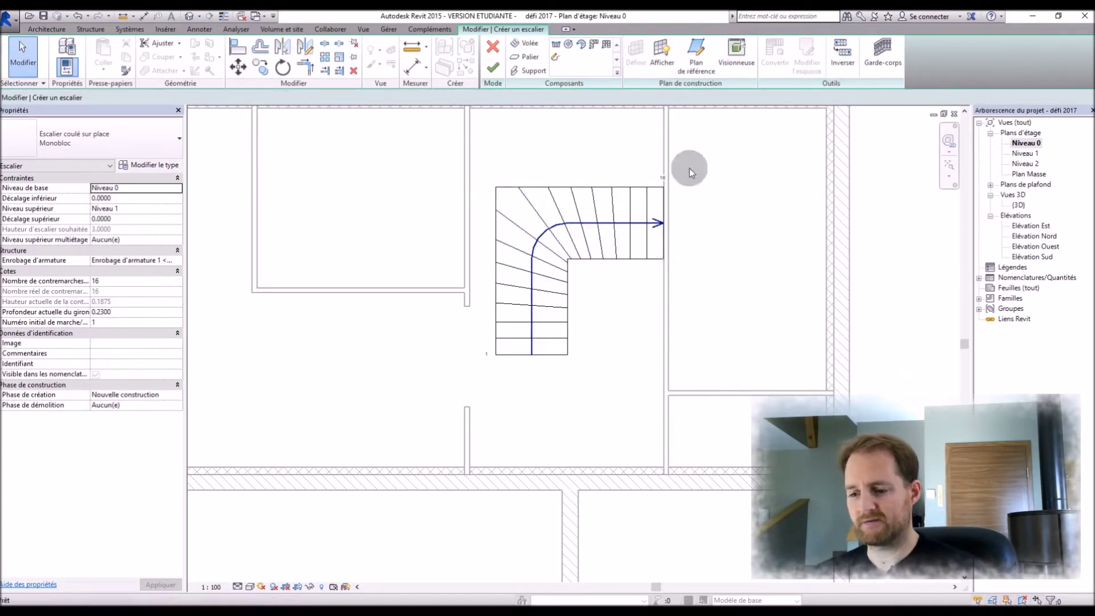
Step: Rotate the L-shaped stair 90° clockwise about its centre
left_click(549, 187)
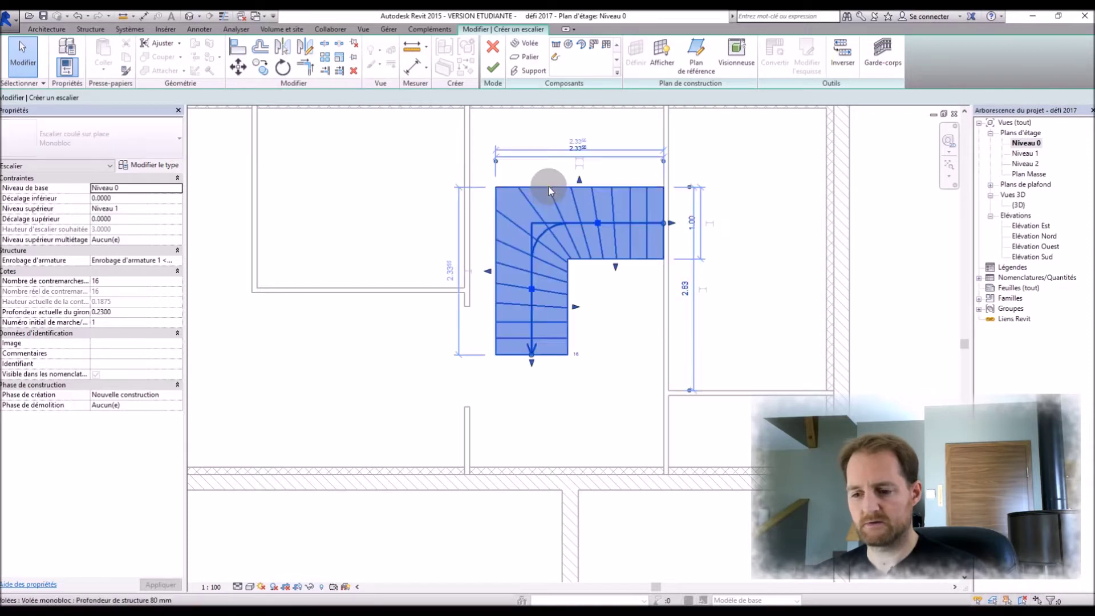
left_click(283, 67)
left_click(354, 274)
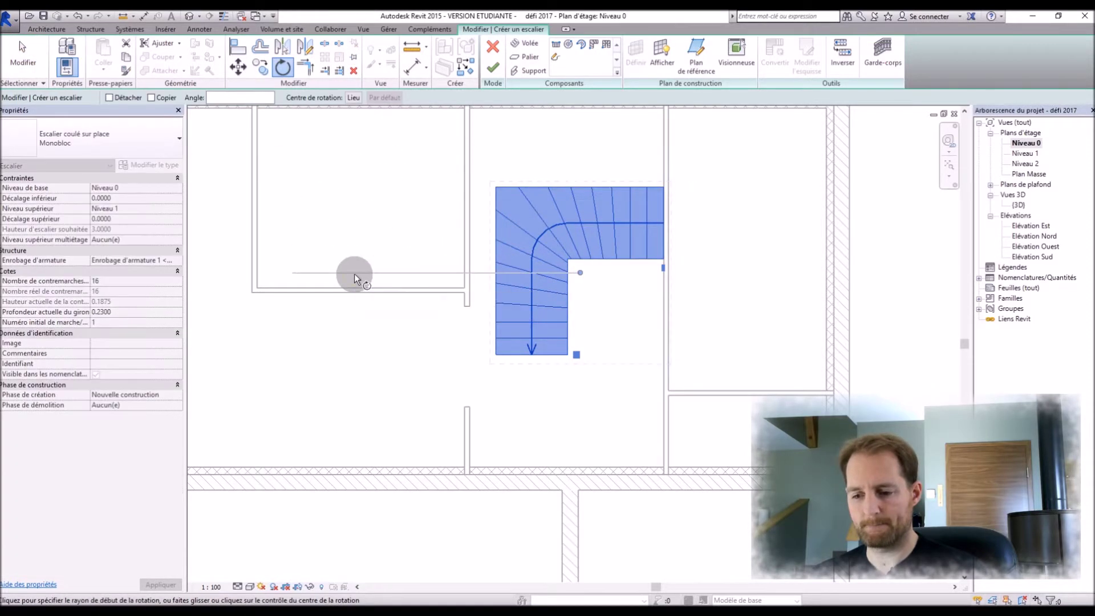
left_click(578, 139)
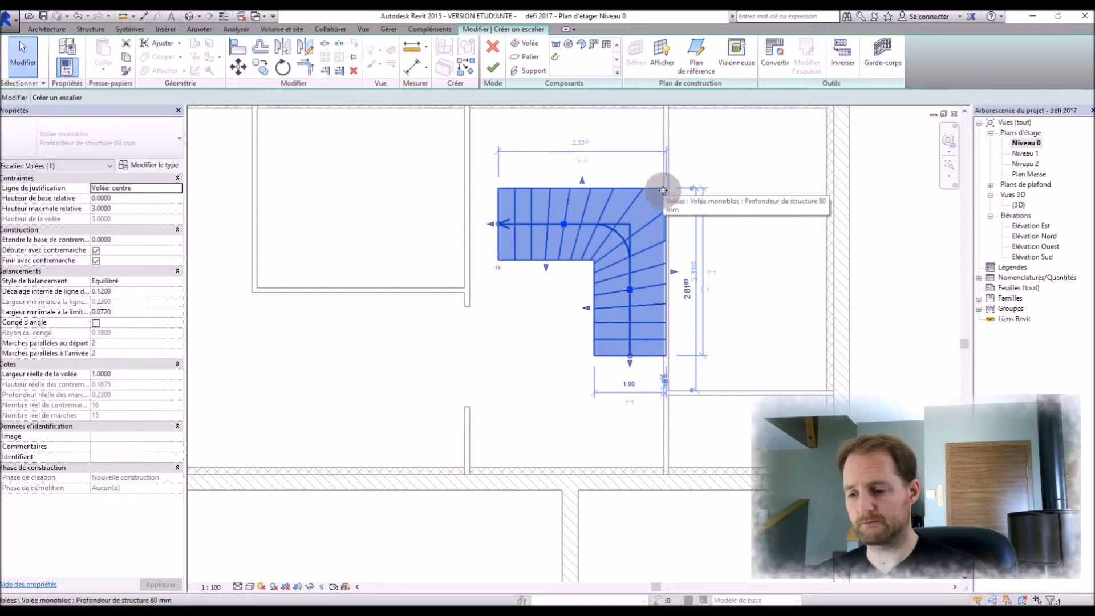
Step: Move the stair's outer corner to where the upper exterior wall's inner face meets the adjacent partition, and finish the stair
scroll(664, 188, "up", 3)
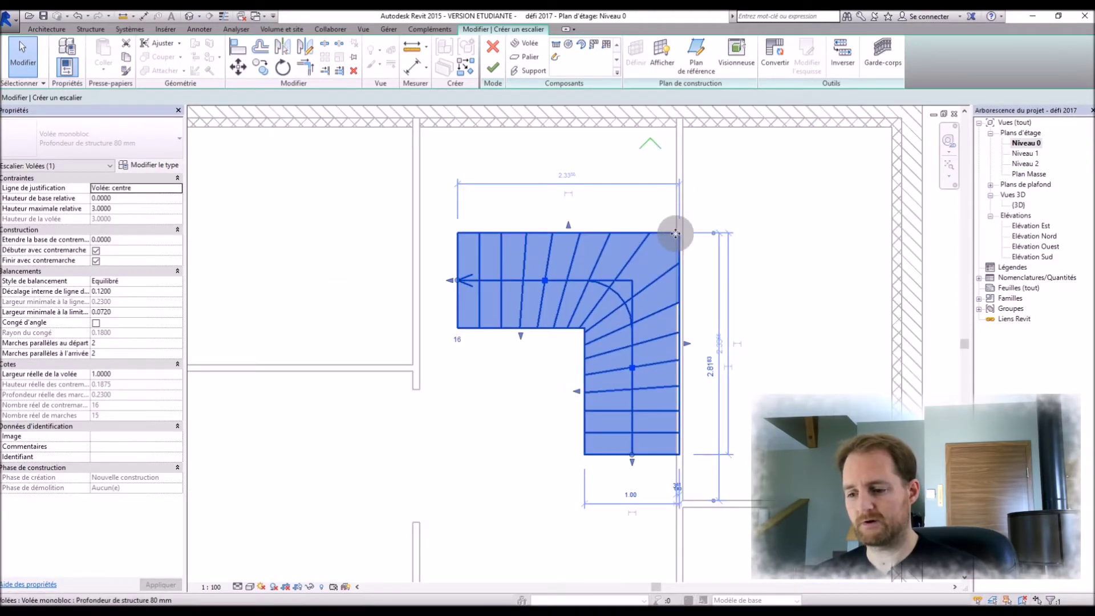
left_click_drag(677, 233, 673, 126)
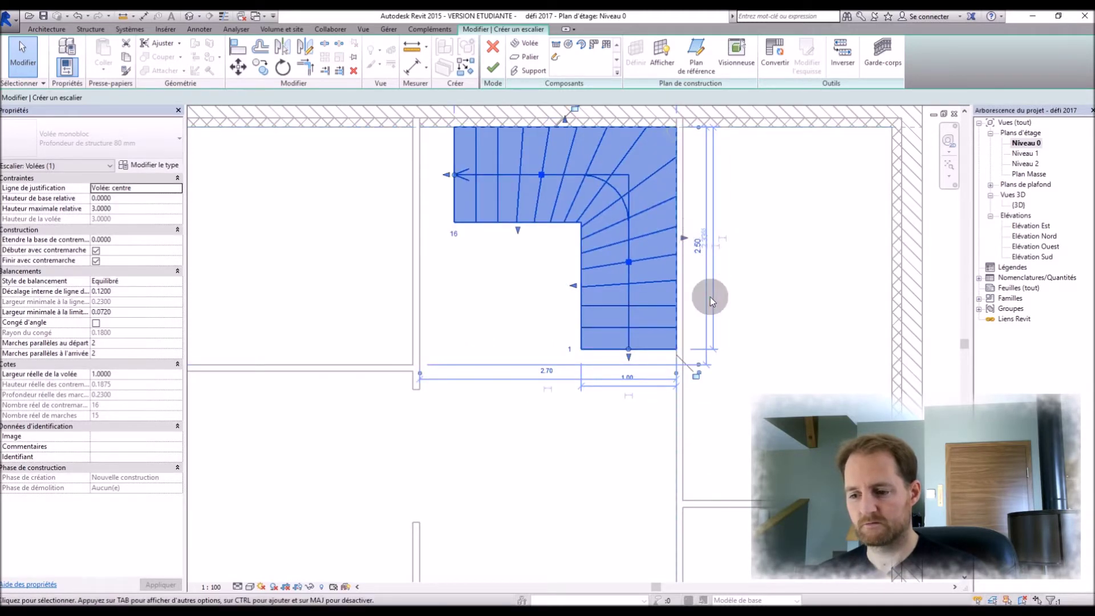
scroll(710, 296, "down", 2)
left_click(492, 69)
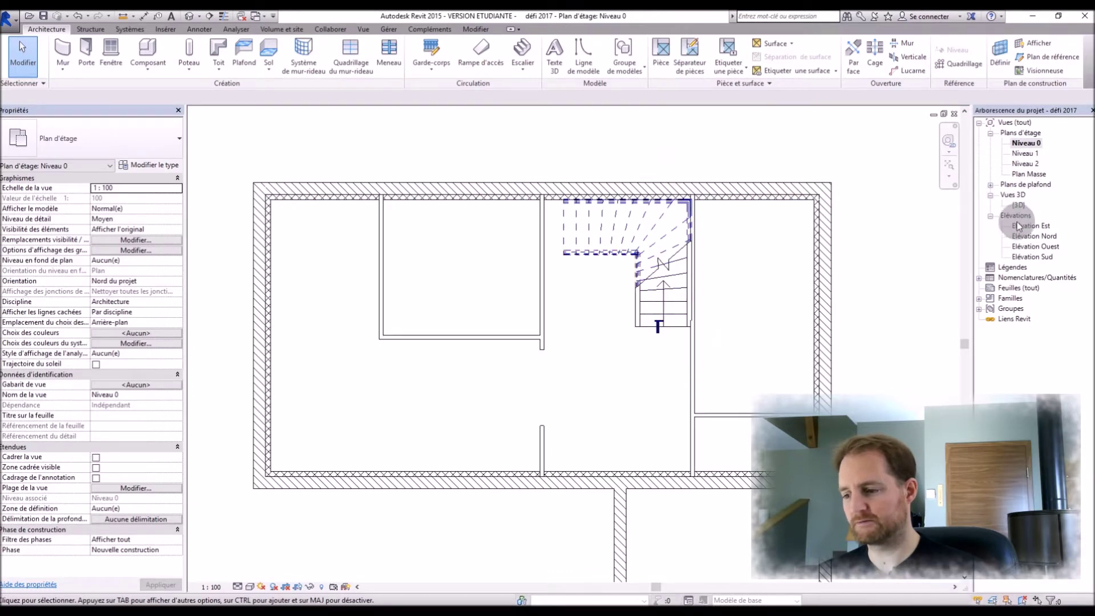
Step: In the 3D view, change the stair's wall-side railing type to Au Mur
double_click(1018, 203)
middle_click_drag(647, 292, 752, 339, "shift")
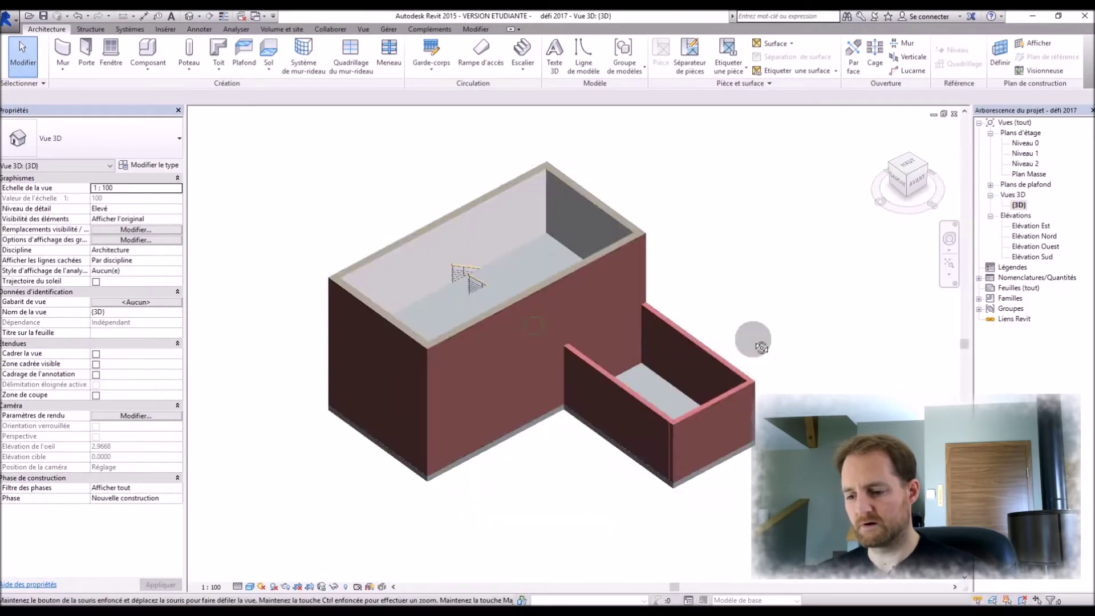
scroll(461, 247, "up", 3)
left_click(436, 294)
left_click(105, 142)
left_click(52, 179)
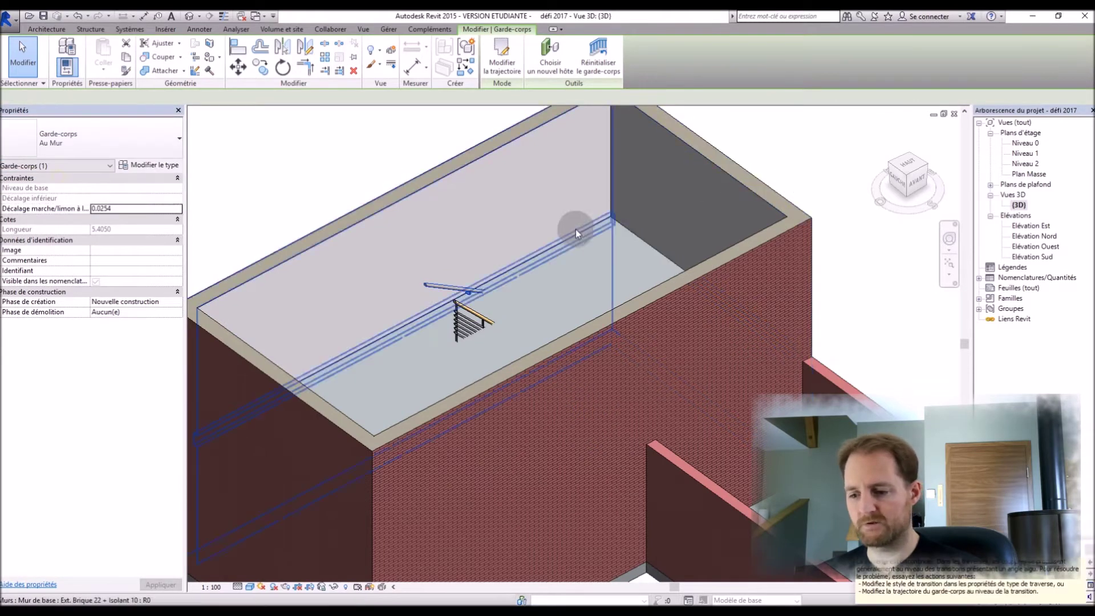
key("Escape")
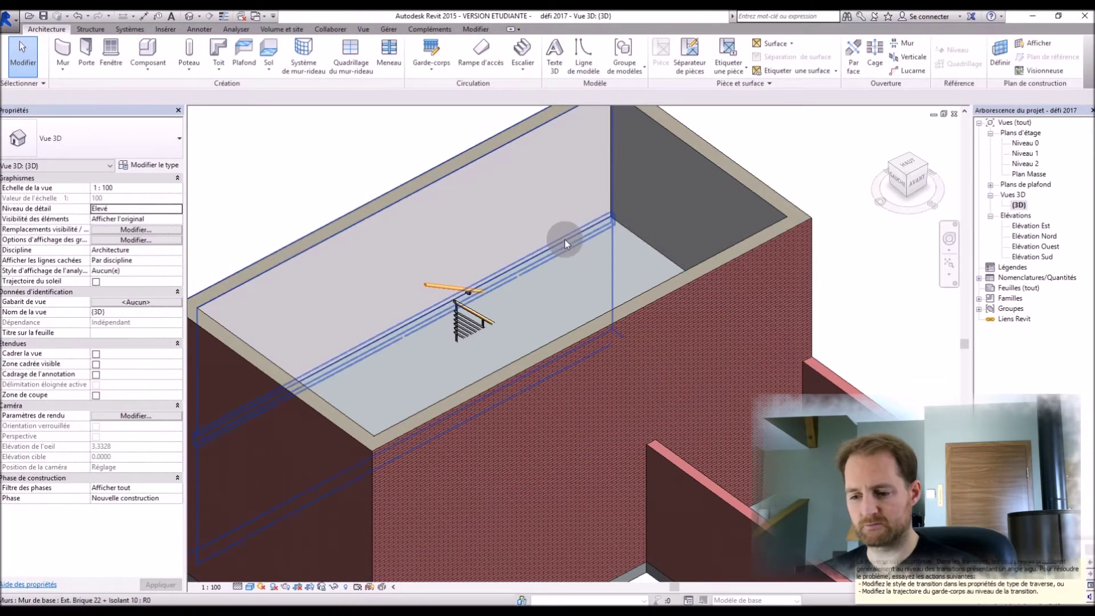
Step: Edit the Niveau 1 slab boundary in the Niveau 1 plan, adding a rectangular stairwell opening about 2.33 m square around the stair
left_click(564, 240)
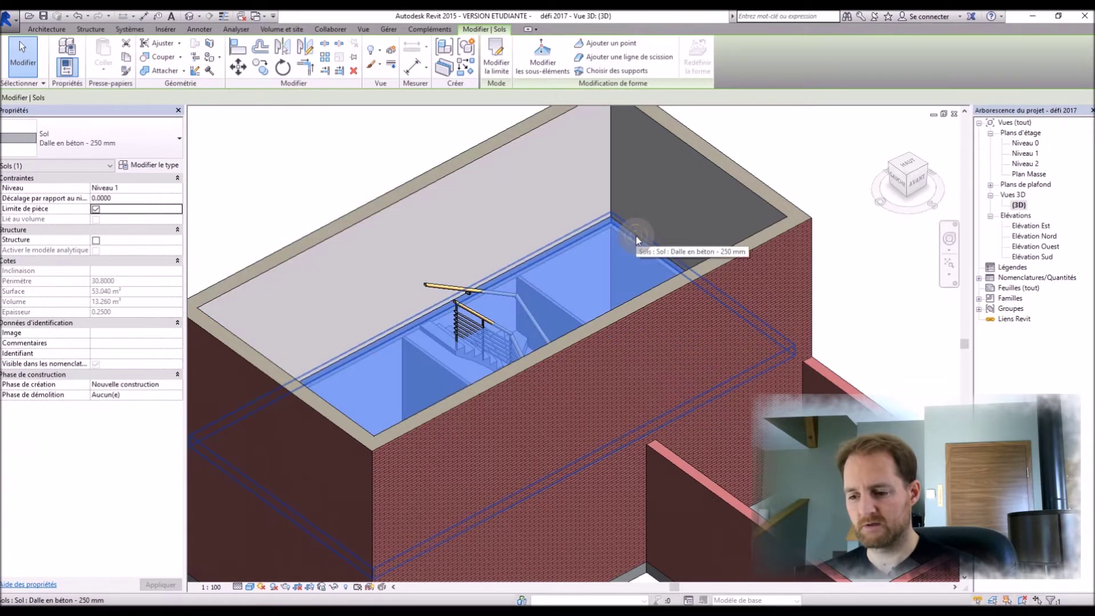
double_click(636, 236)
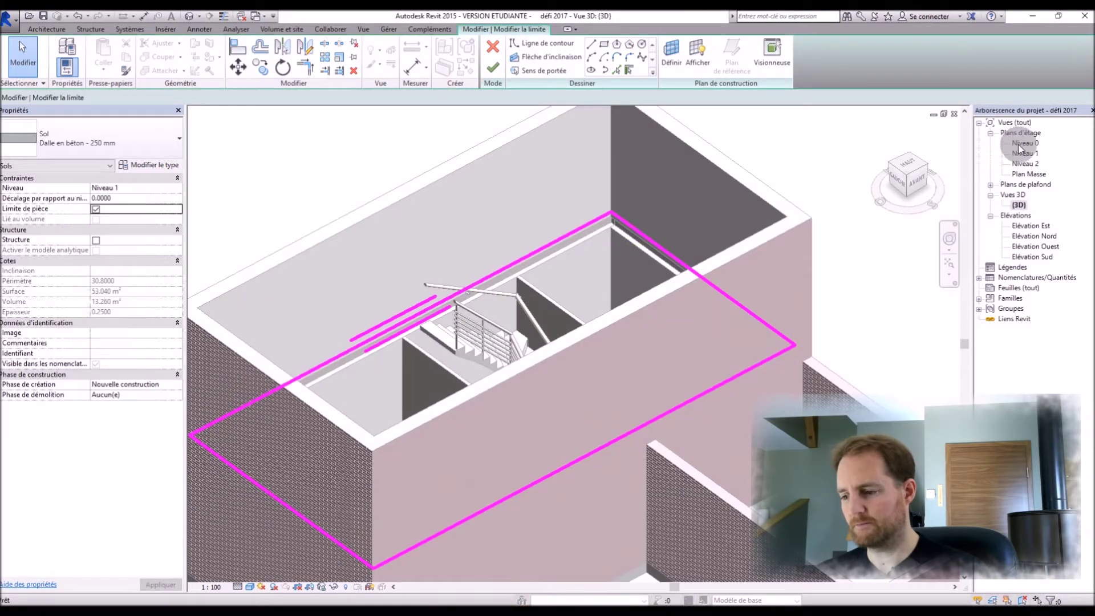
double_click(1020, 152)
scroll(633, 123, "up", 3)
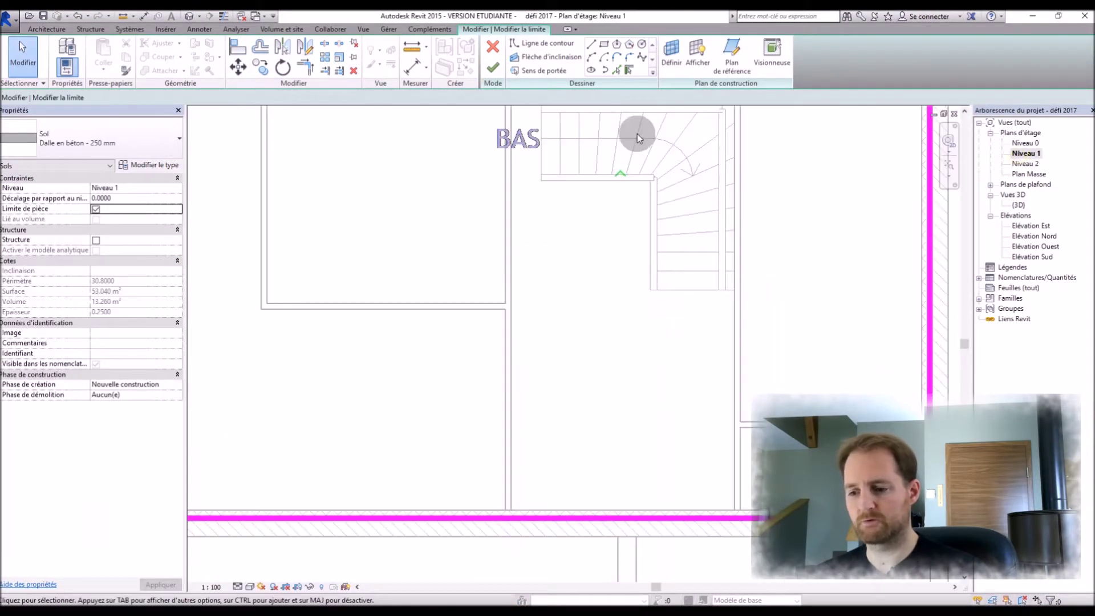
scroll(636, 115, "down", 2)
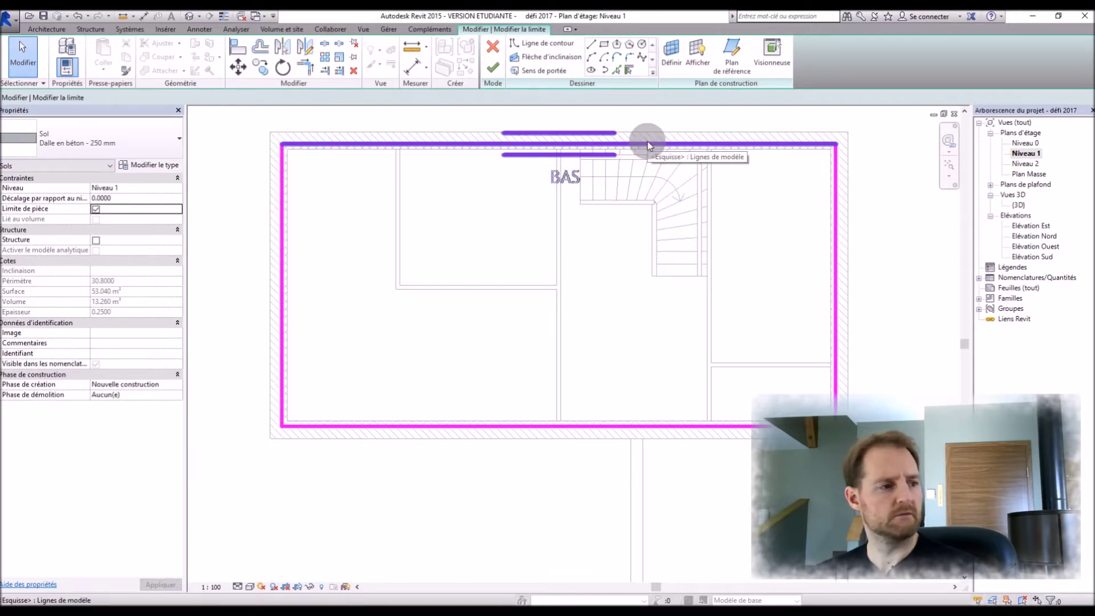
scroll(648, 145, "up", 3)
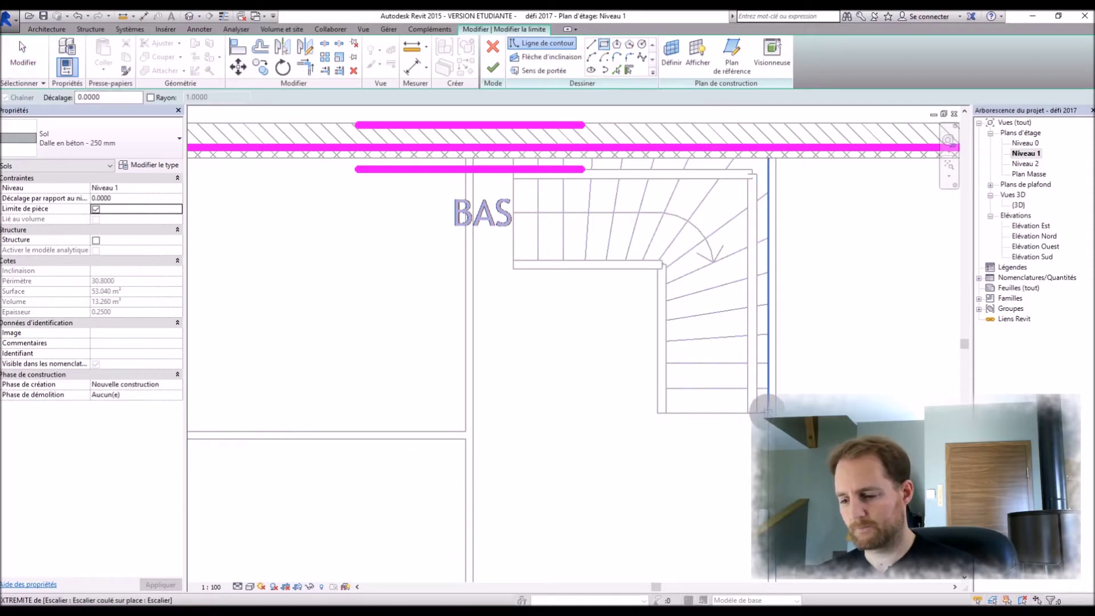
left_click(767, 408)
left_click(512, 157)
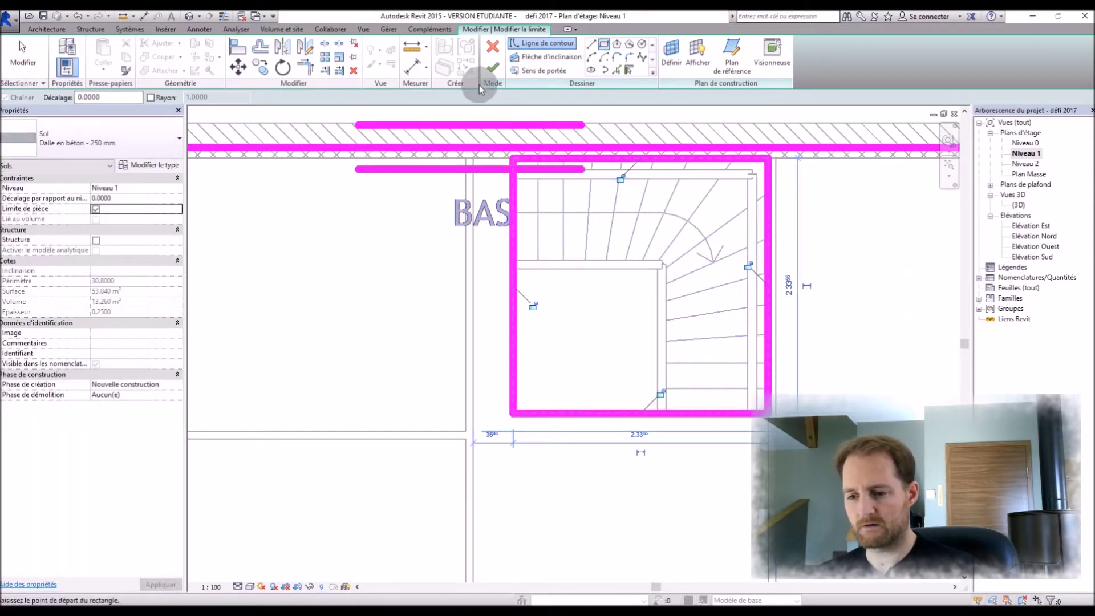
left_click(493, 70)
scroll(751, 218, "down", 3)
left_click(495, 244)
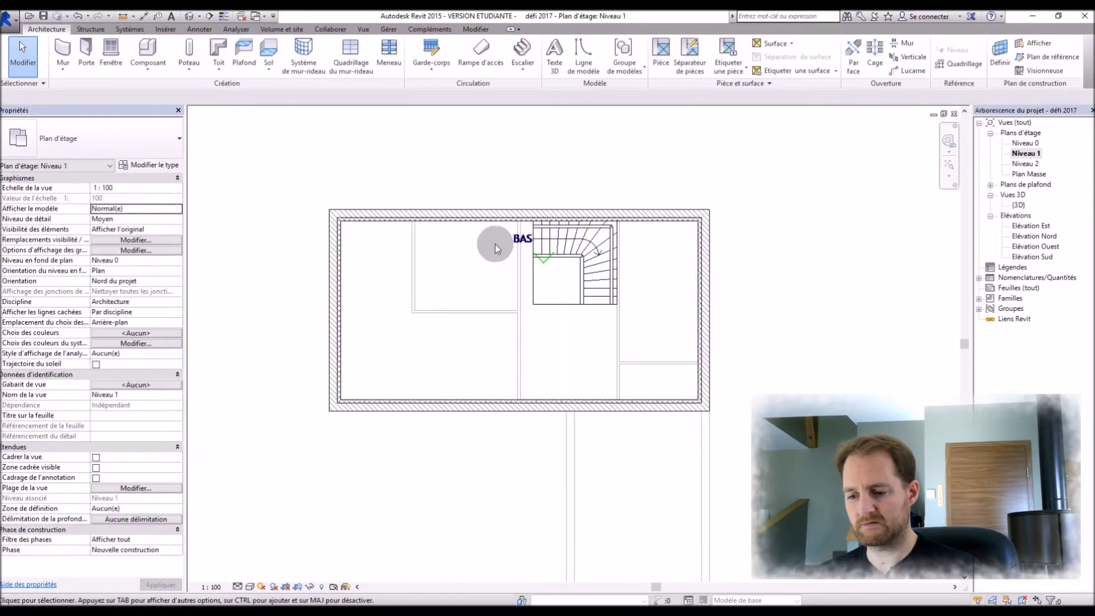
Step: Draw Générique - Int. 70 mm partitions on Niveau 1 over the ground-floor partition beside the stair and its cross wall to the right exterior wall
scroll(581, 306, "up", 2)
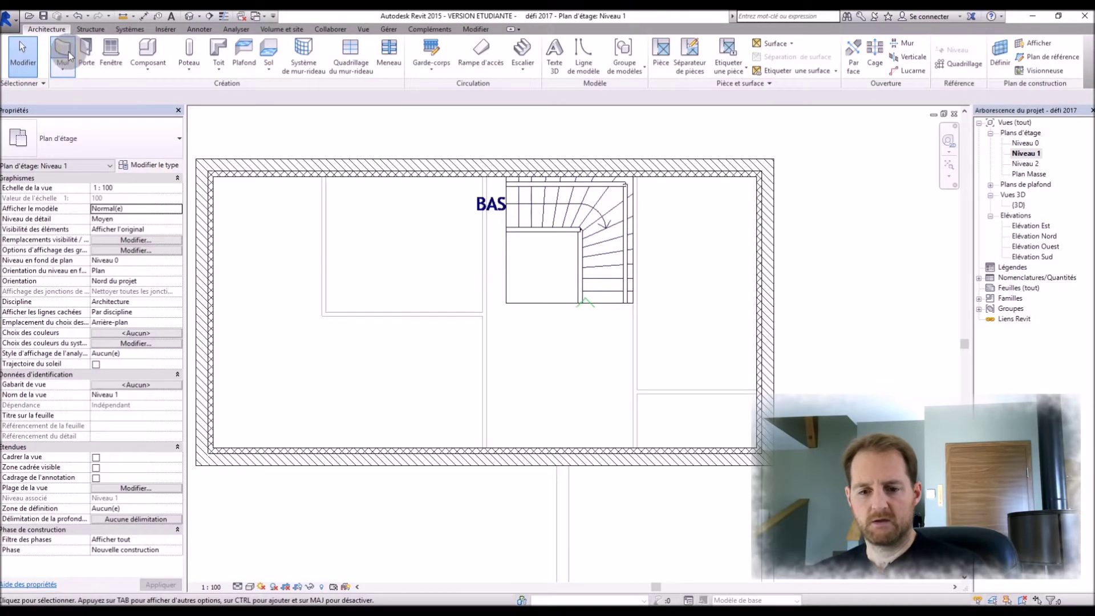
left_click(62, 55)
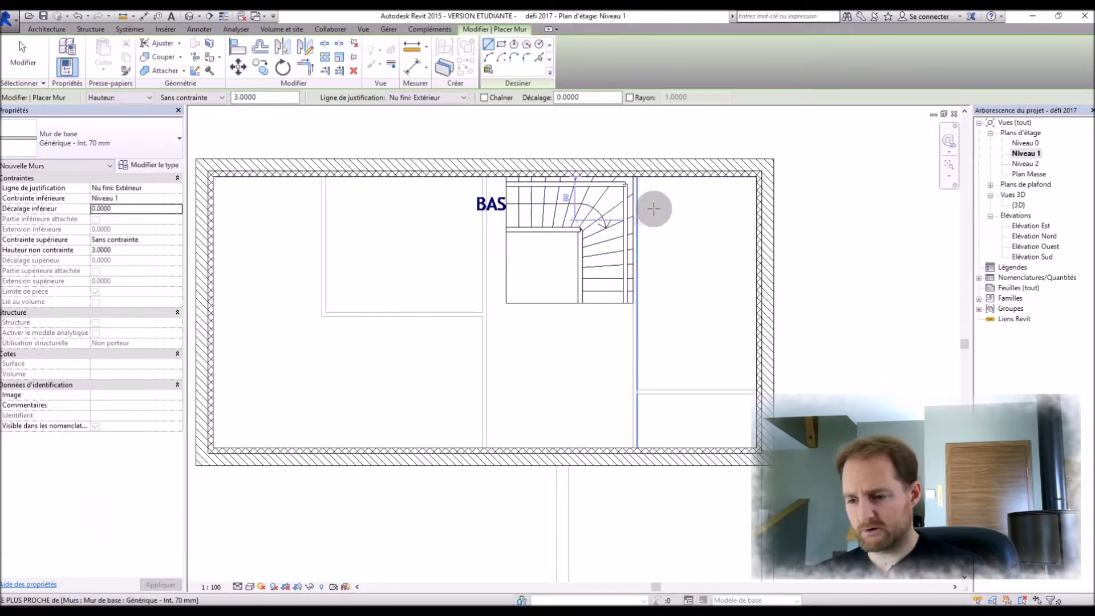
left_click(637, 178)
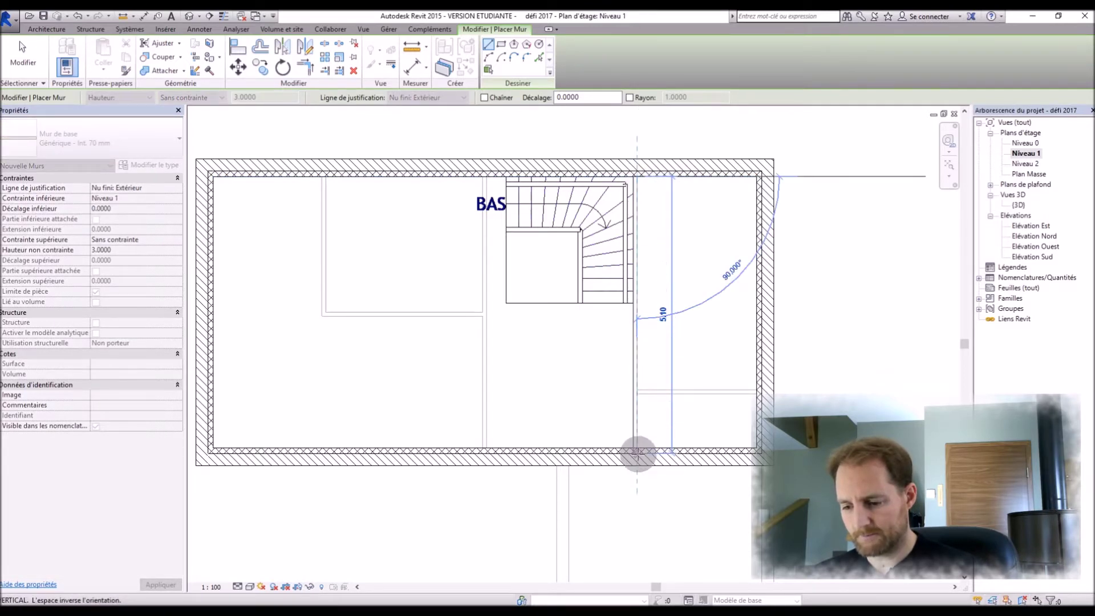
left_click(638, 452)
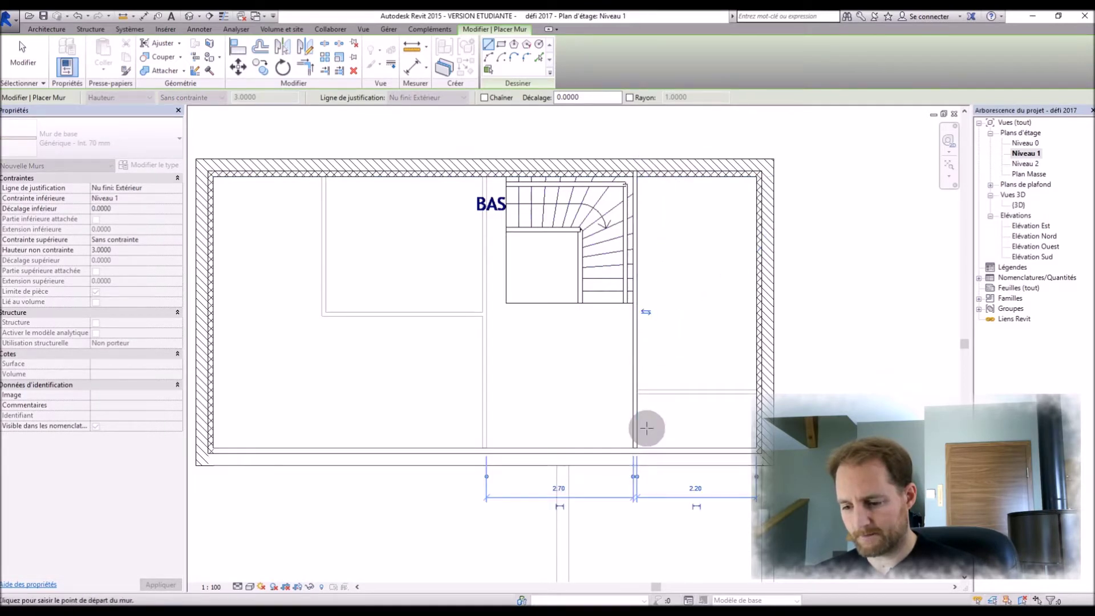
left_click(638, 390)
left_click(762, 392)
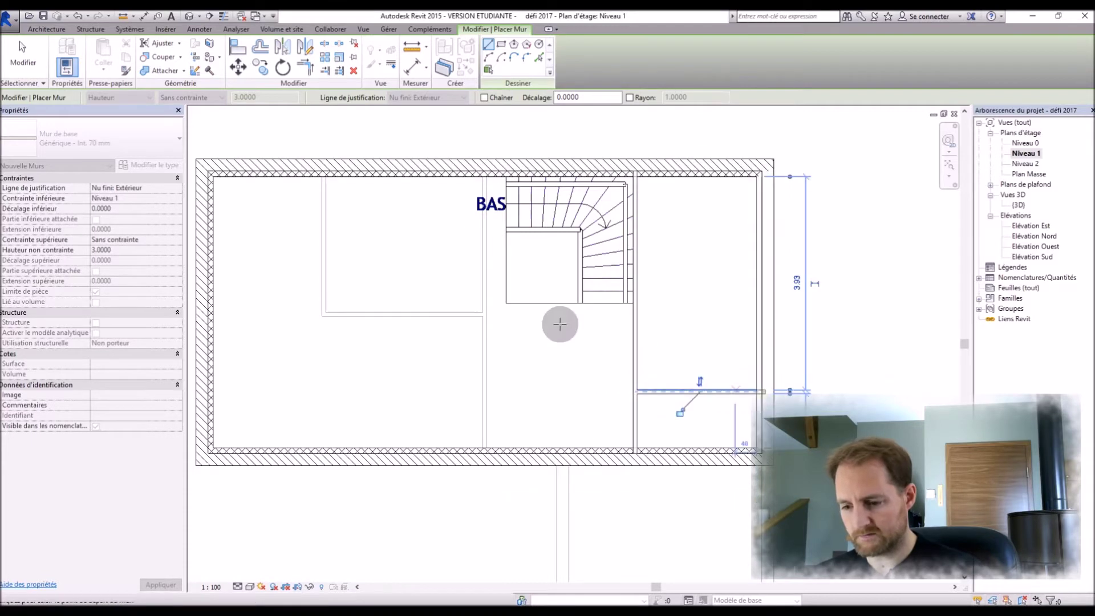
Step: Draw 70 mm partitions along the stairwell opening's left edge below the upper flight and along its full lower edge
scroll(502, 202, "up", 3)
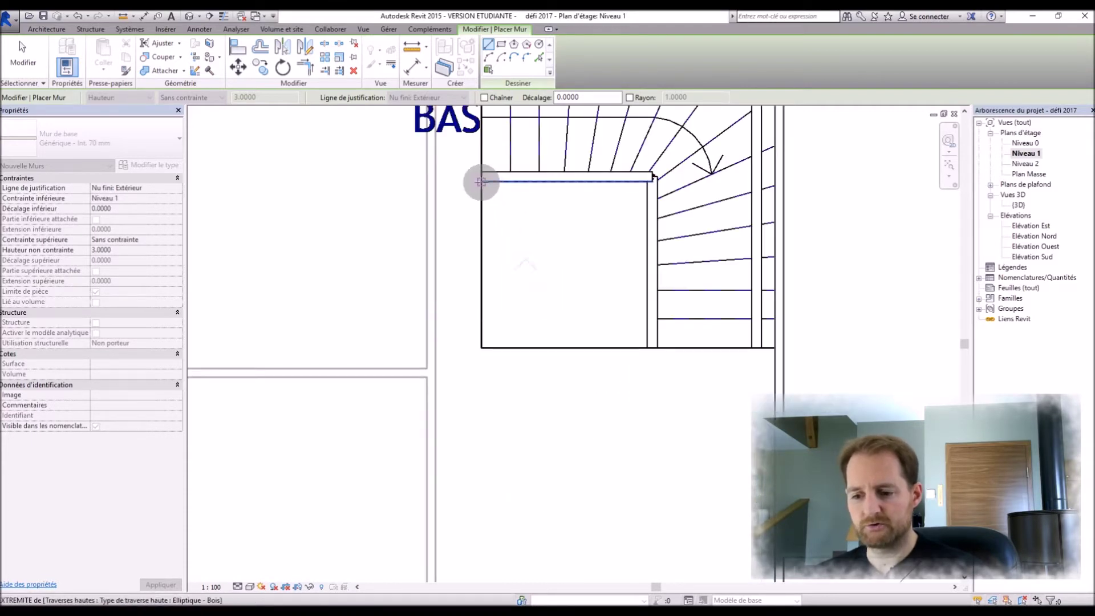
left_click(481, 182)
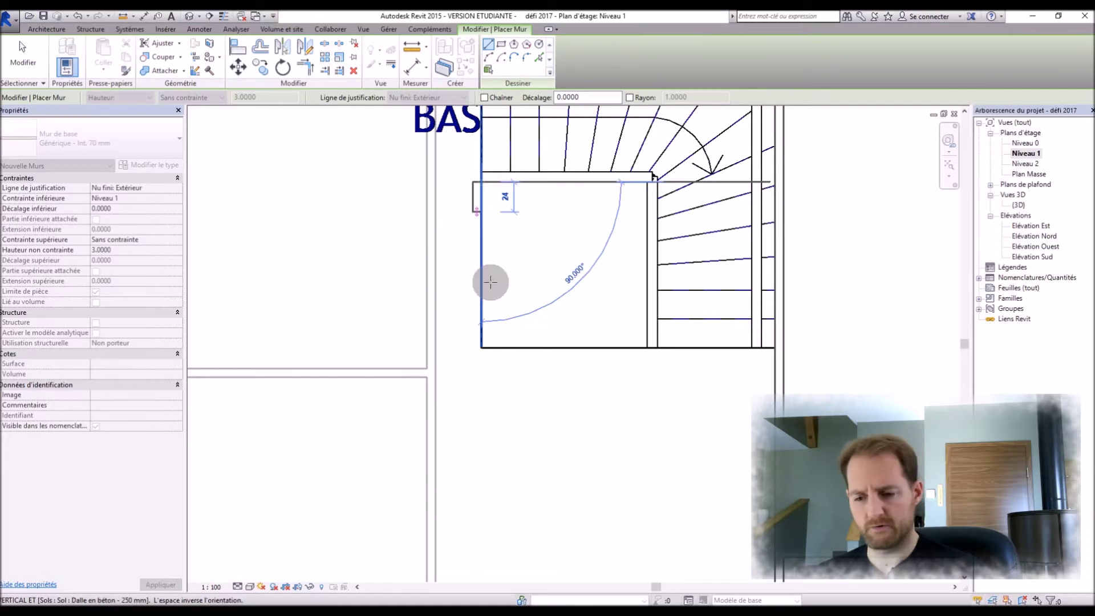
left_click(481, 346)
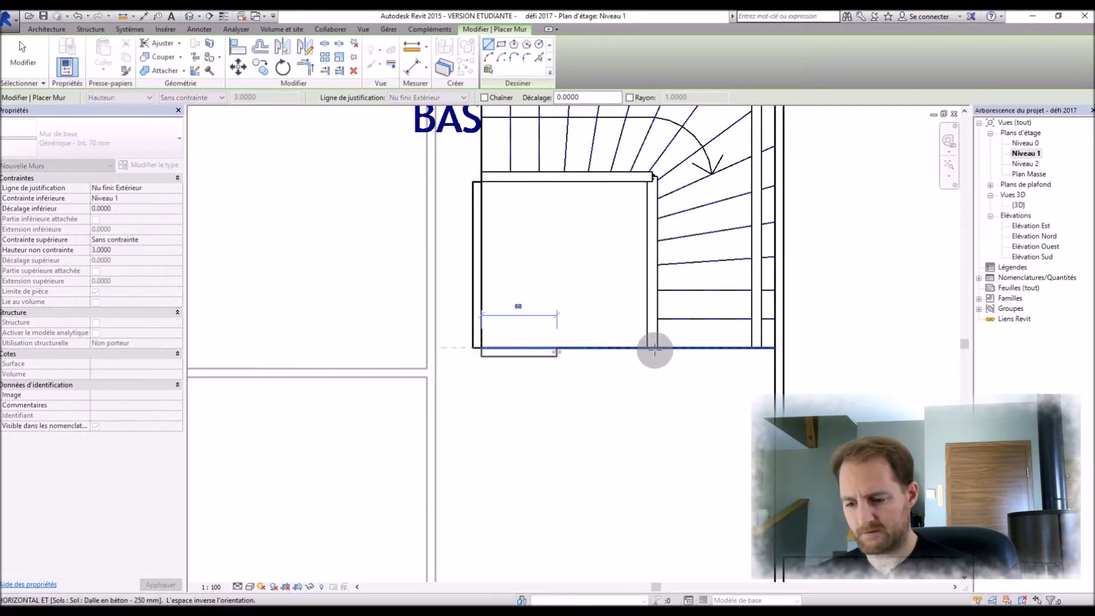
left_click(773, 347)
Step: Draw a full-depth vertical partition left of the stairwell and a horizontal partition joining it to the left exterior wall
scroll(821, 342, "down", 4)
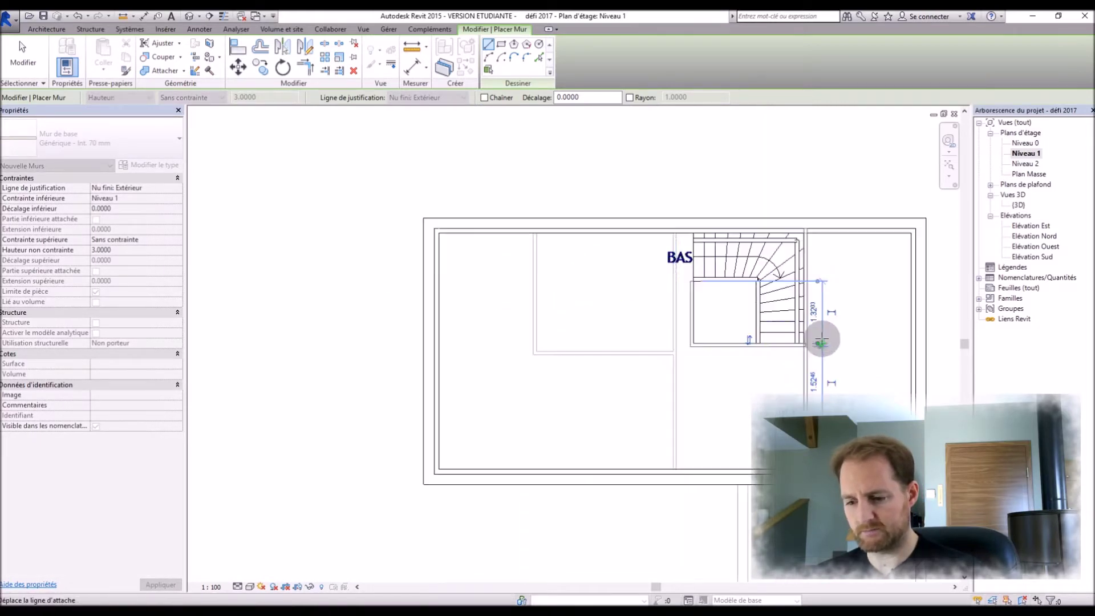
left_click(603, 229)
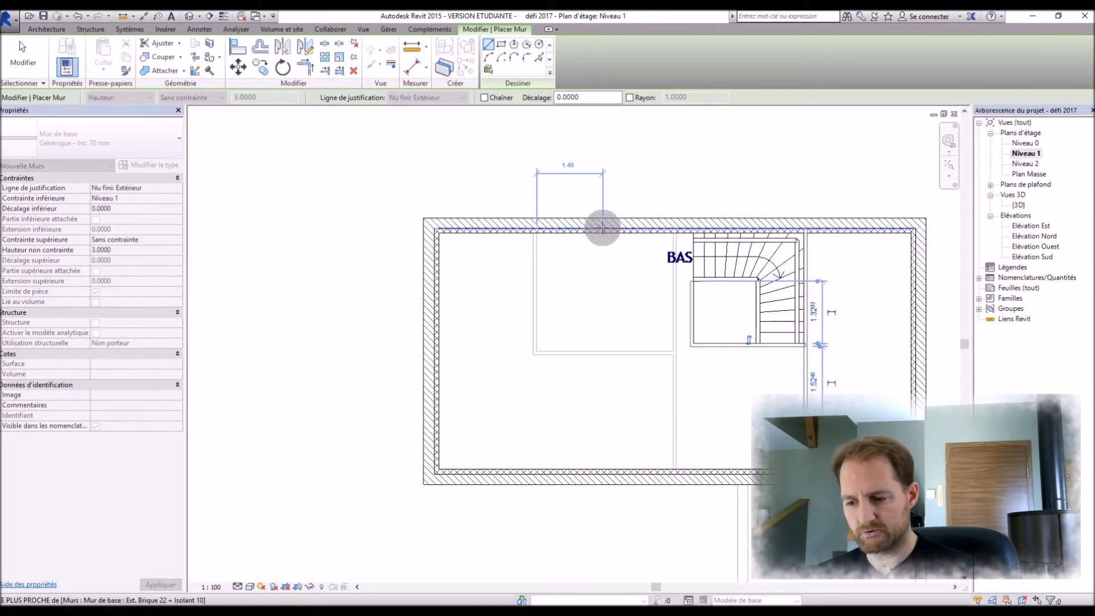
left_click(602, 475)
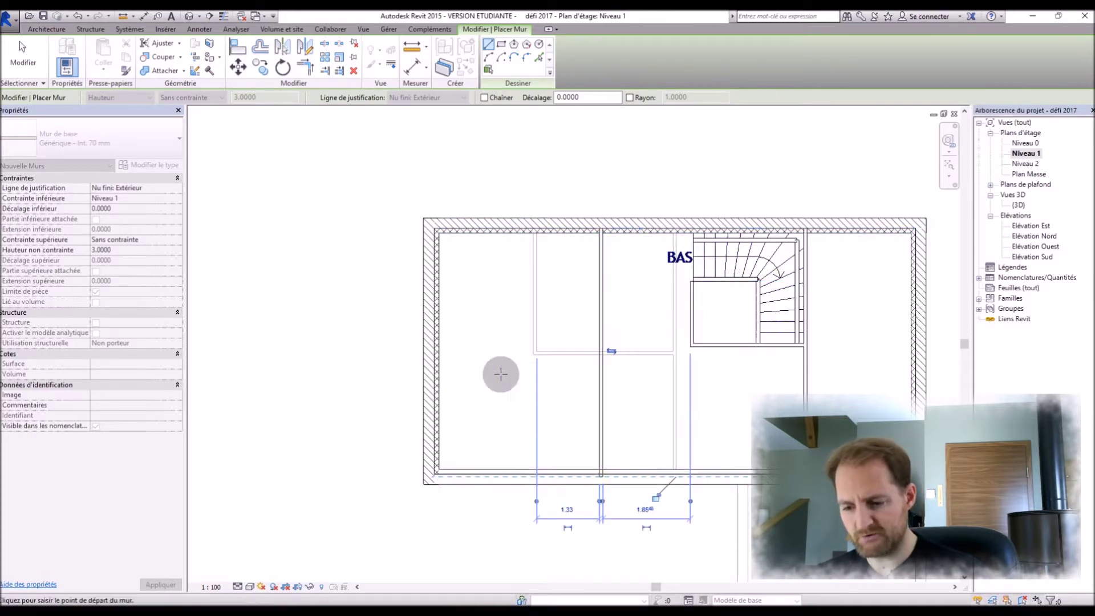
left_click(432, 342)
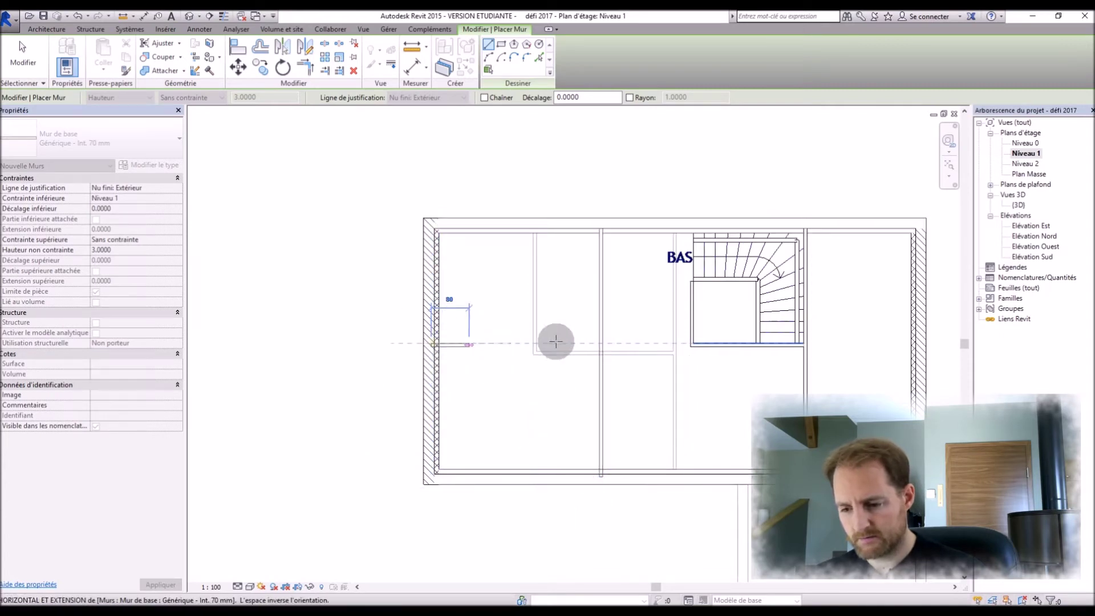
left_click(600, 342)
key("Escape")
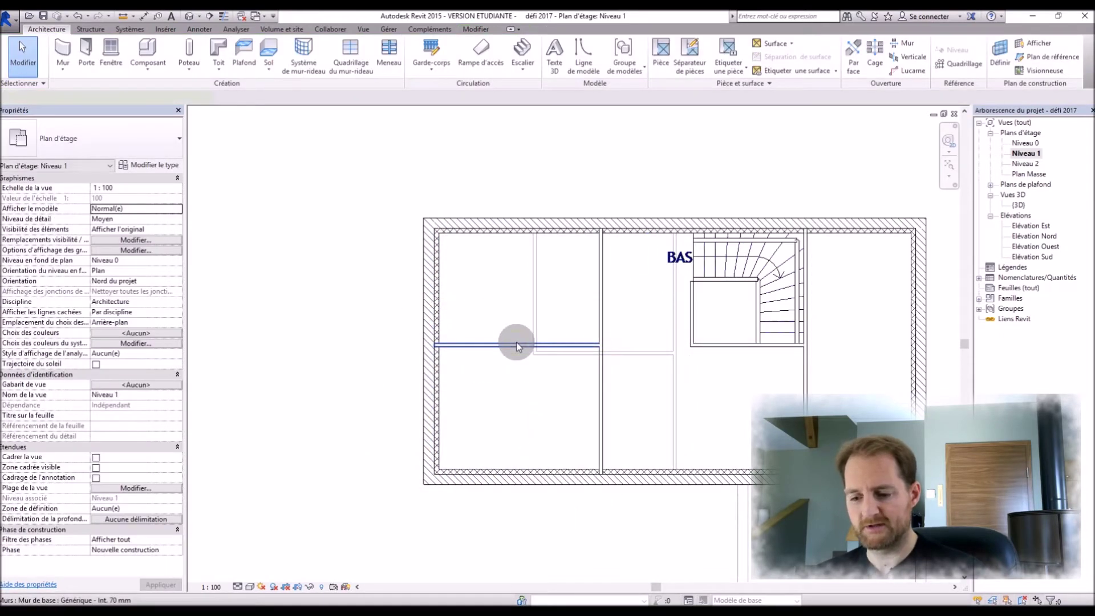
Step: Set the horizontal partition's distance from the lower exterior wall's inner face to 2.5 m
left_click(517, 345)
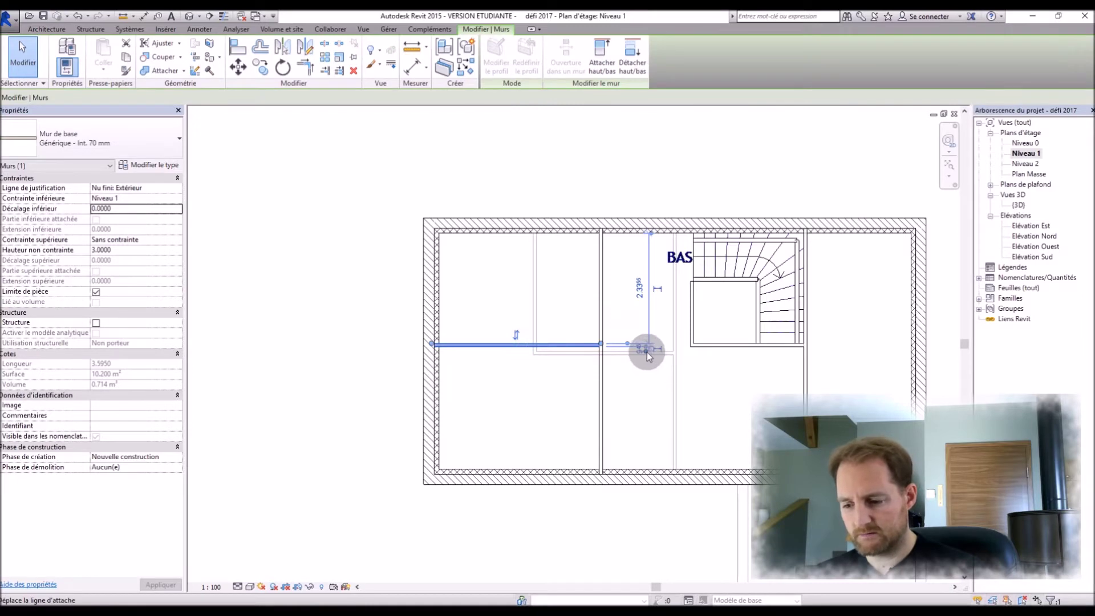
scroll(641, 383, "up", 2)
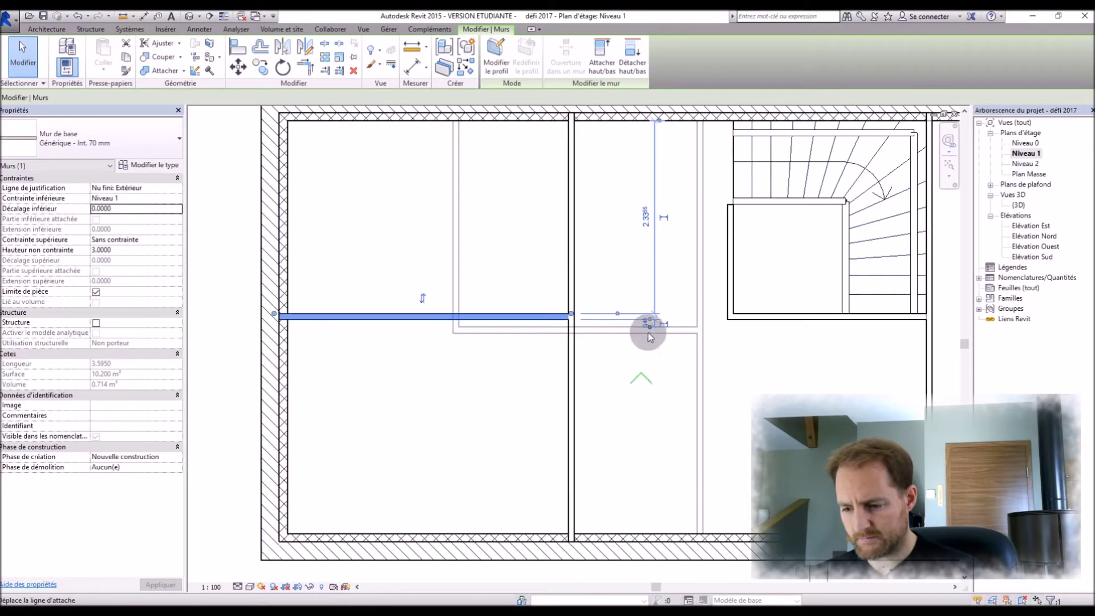
left_click_drag(651, 331, 424, 533)
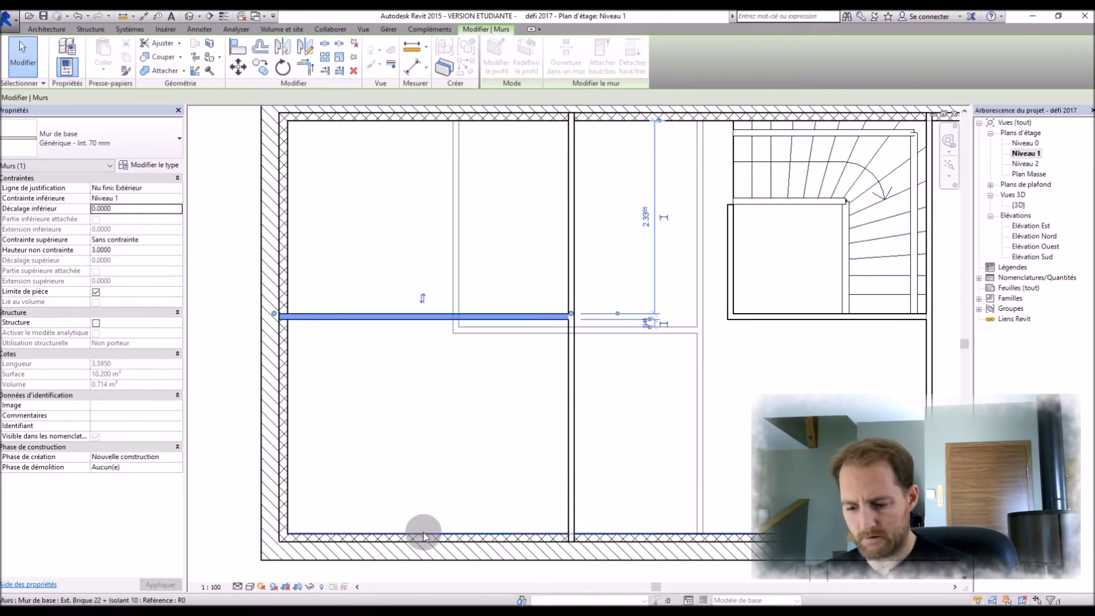
left_click(648, 427)
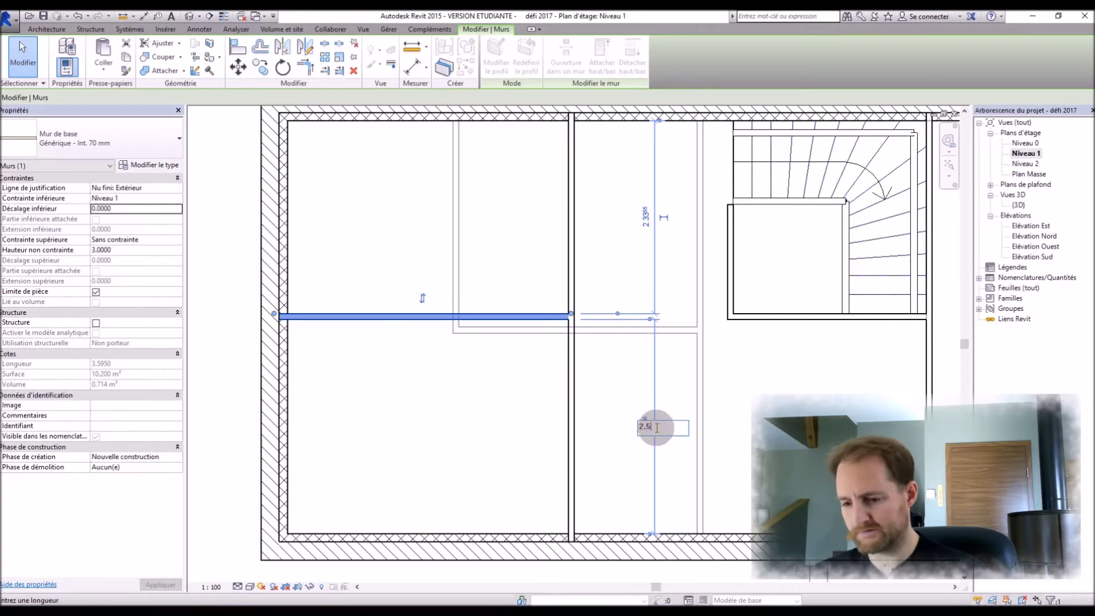
type("2.5")
key("Return")
Step: Set the distance between the full-depth vertical partition and the stairwell's left partition to 1.40 m
left_click(567, 418)
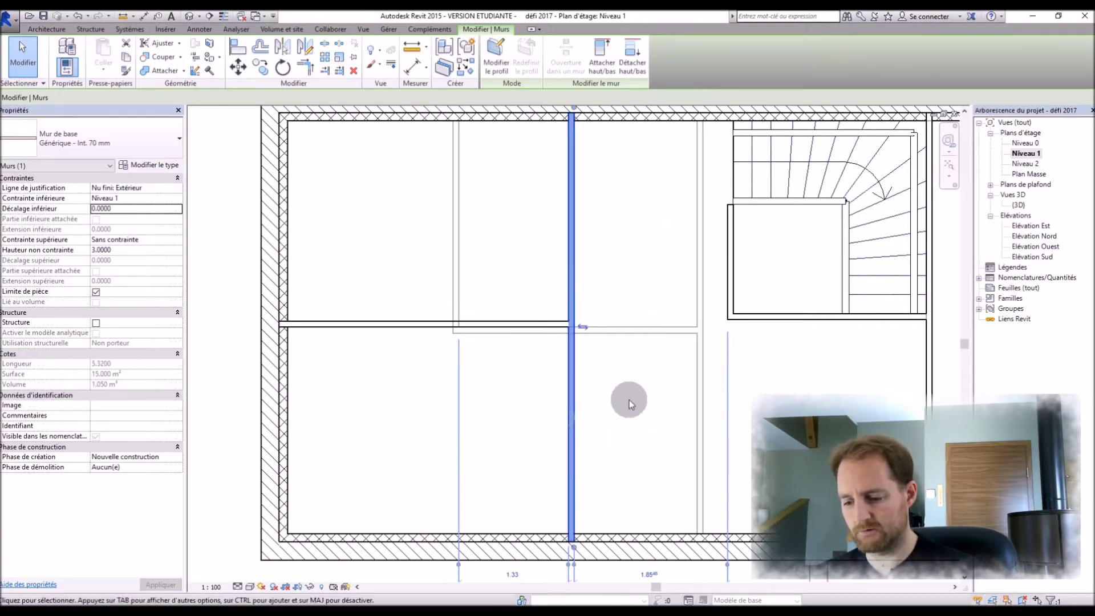
scroll(628, 400, "down", 2)
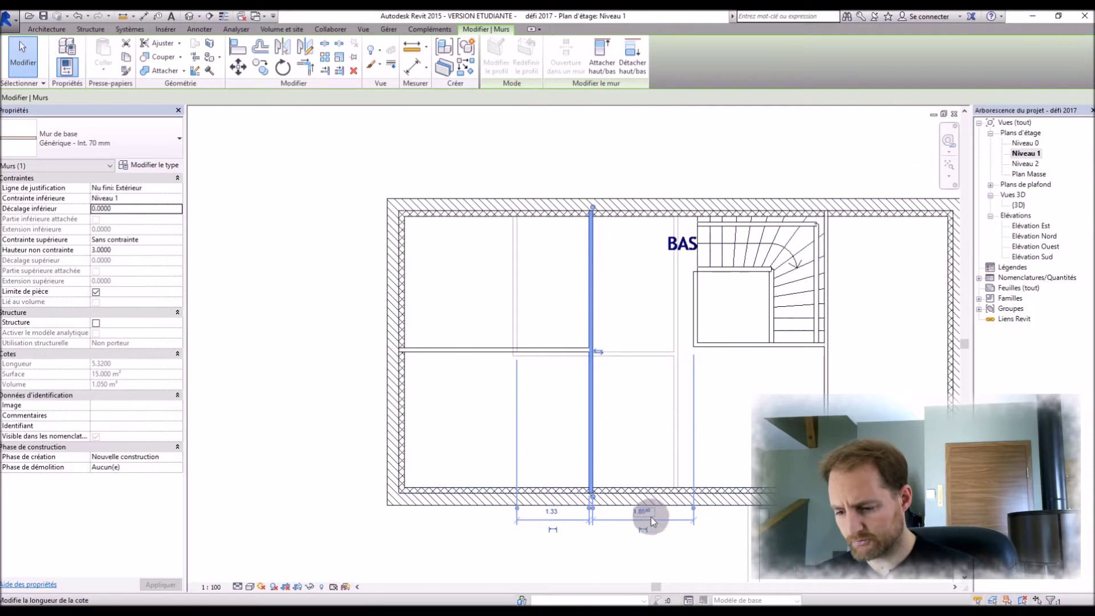
key("Return")
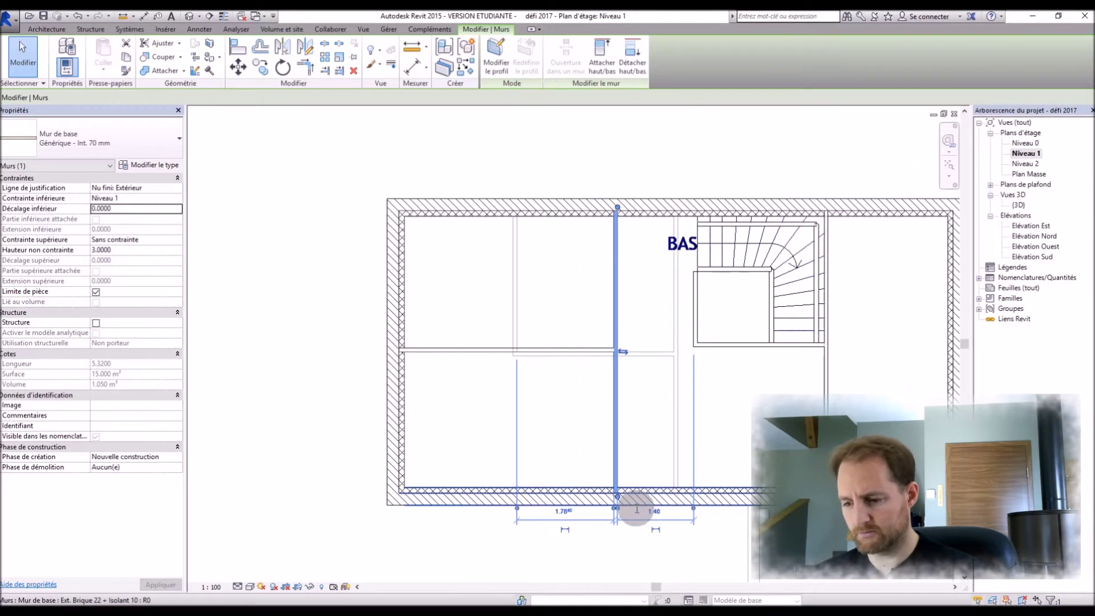
left_click(325, 410)
Step: Start a Toit - 200 mm footprint roof on Niveau 1, outlining the annex's outer walls with a 0.30 m overhang and 30° slope
scroll(368, 358, "down", 2)
scroll(621, 387, "down", 1)
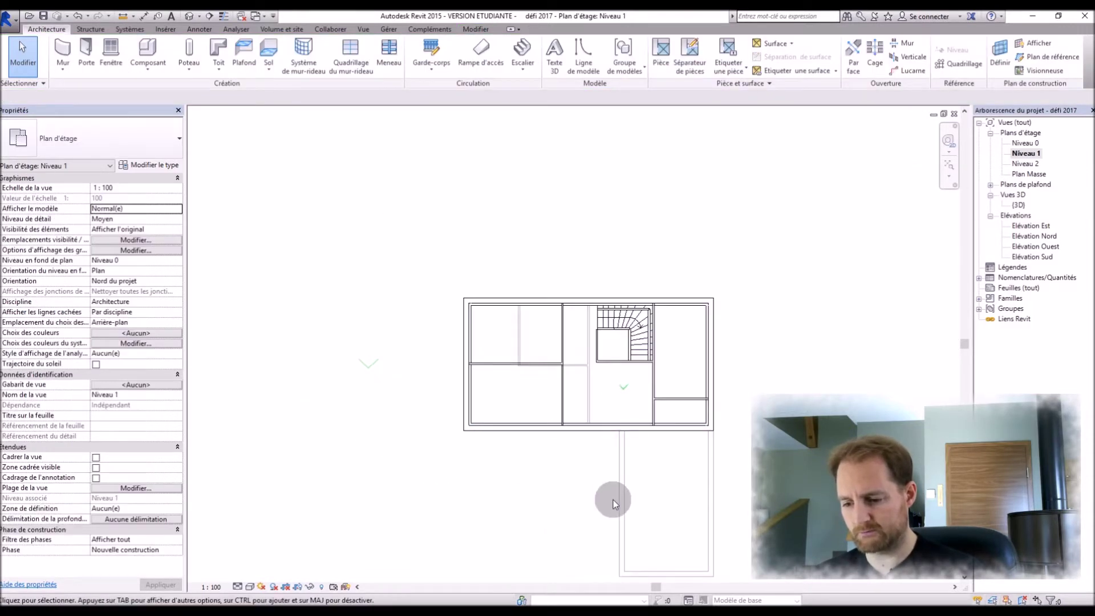
scroll(741, 456, "down", 1)
scroll(757, 553, "up", 2)
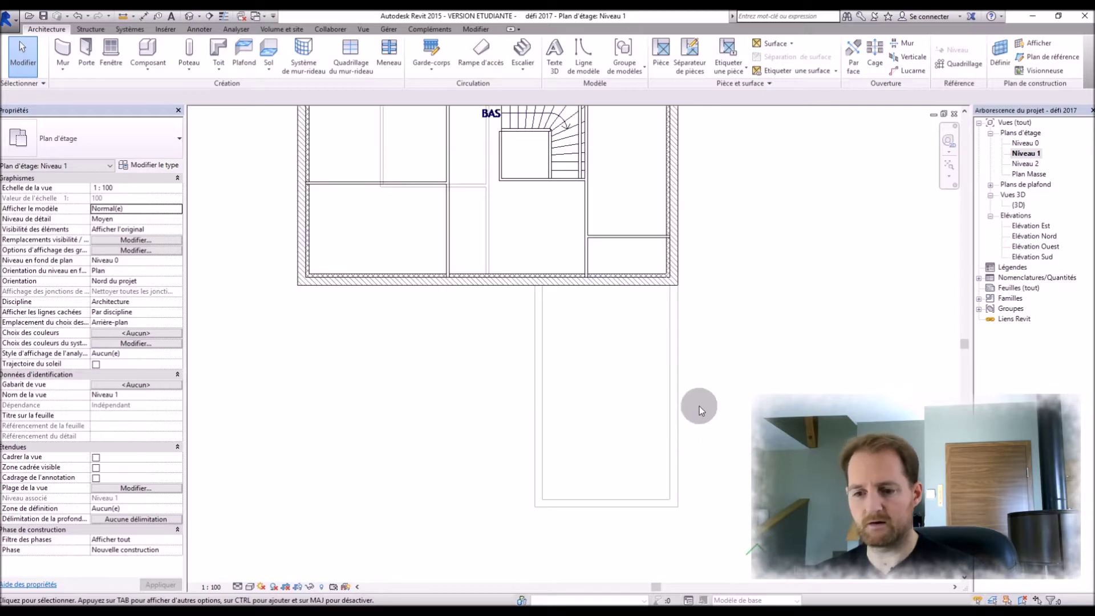
left_click(220, 52)
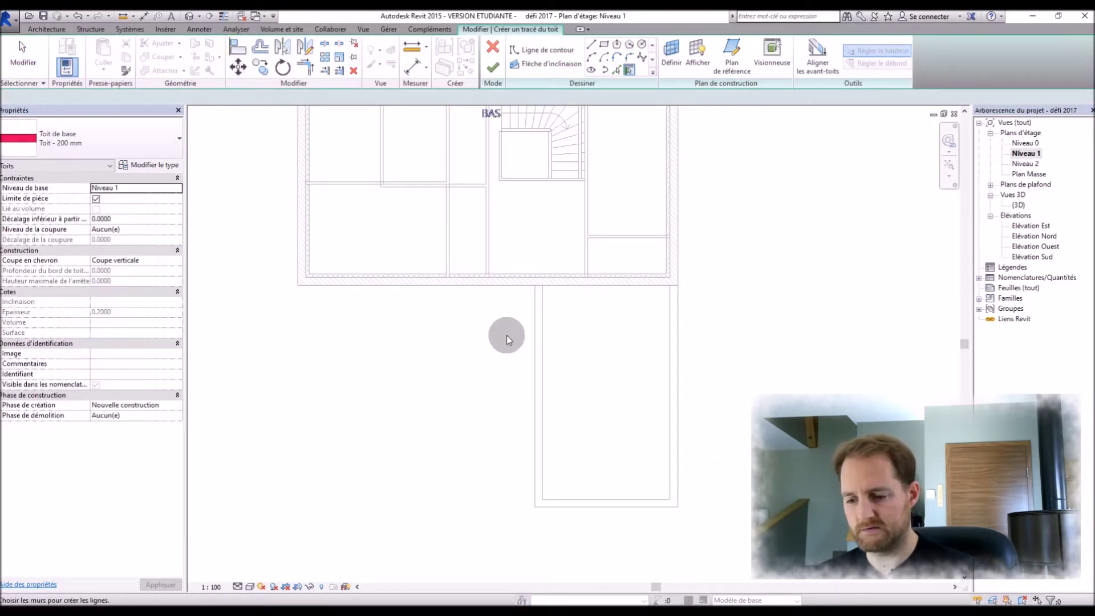
left_click(534, 347)
left_click(676, 367)
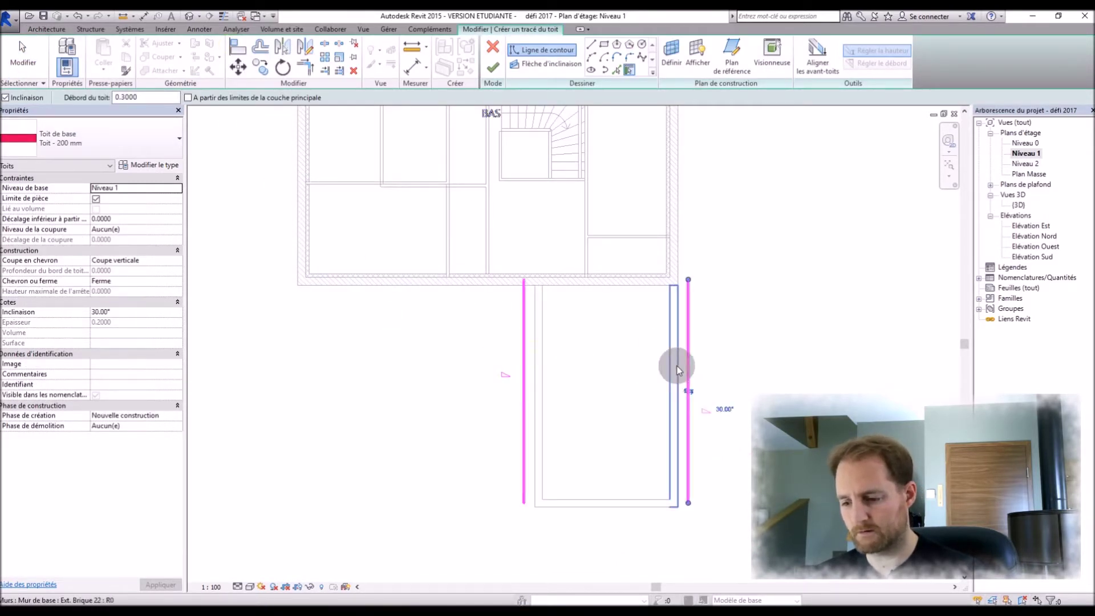
Step: Close the roof outline with a line along the main house's exterior face and shorten the left edge to meet it
left_click(591, 44)
left_click(524, 284)
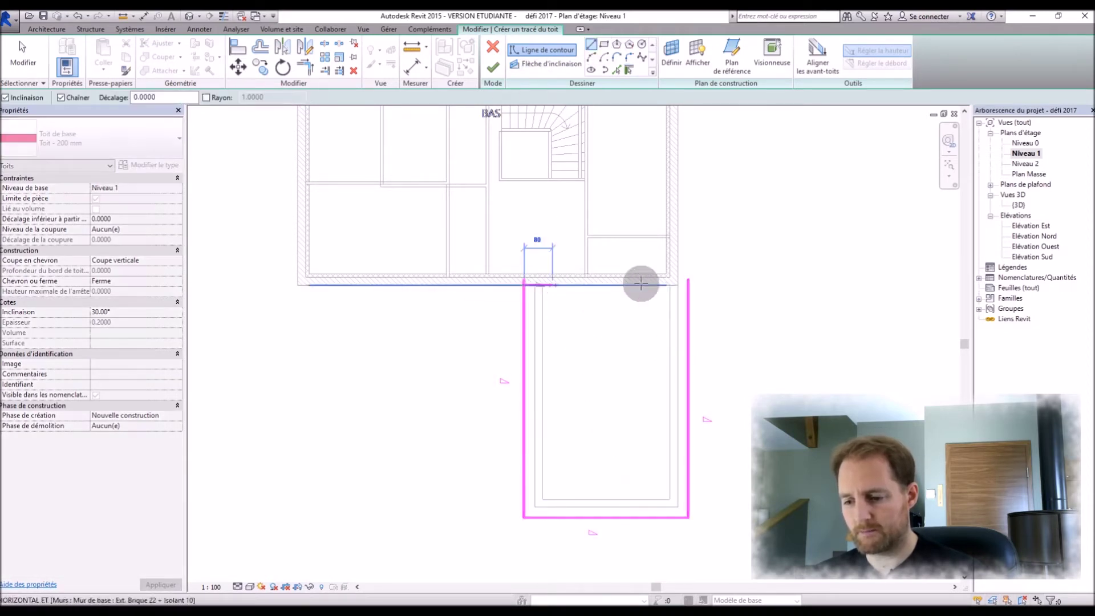
left_click(686, 283)
key("Escape")
key("Escape")
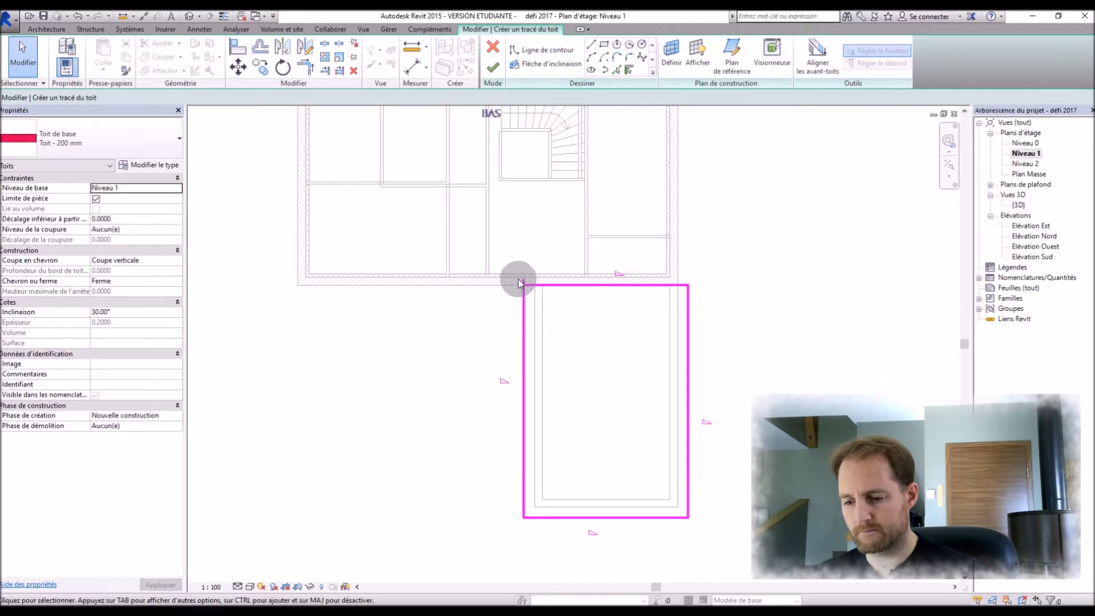
left_click(523, 282)
left_click_drag(524, 278, 524, 285)
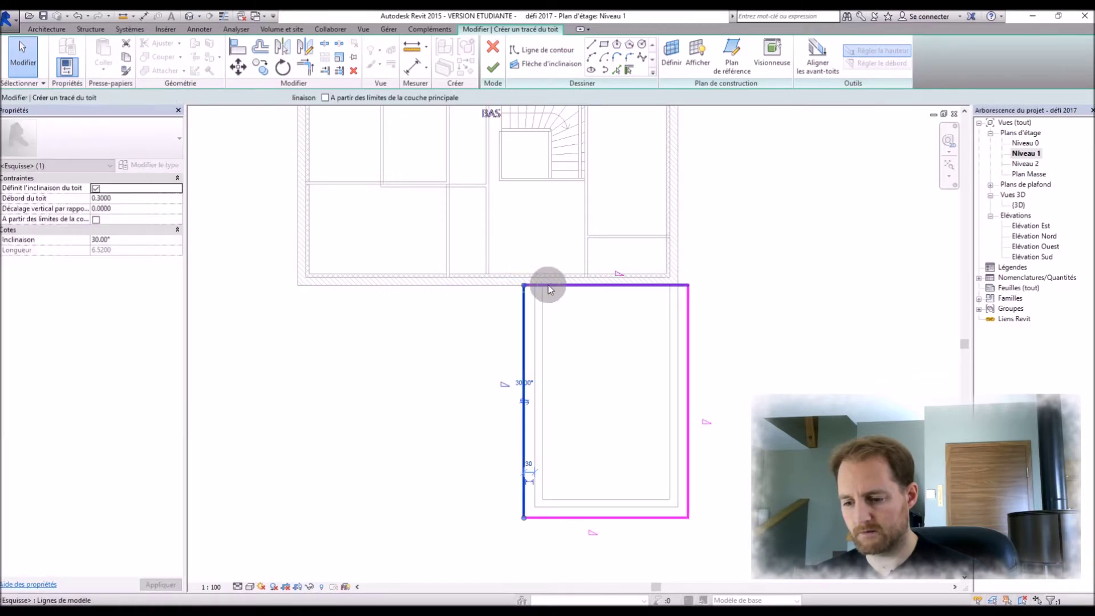
Step: Remove the slope from the annex roof outline's edge along the house and its opposite gable edge, and finish the roof
left_click(548, 285)
left_click(610, 518, "ctrl")
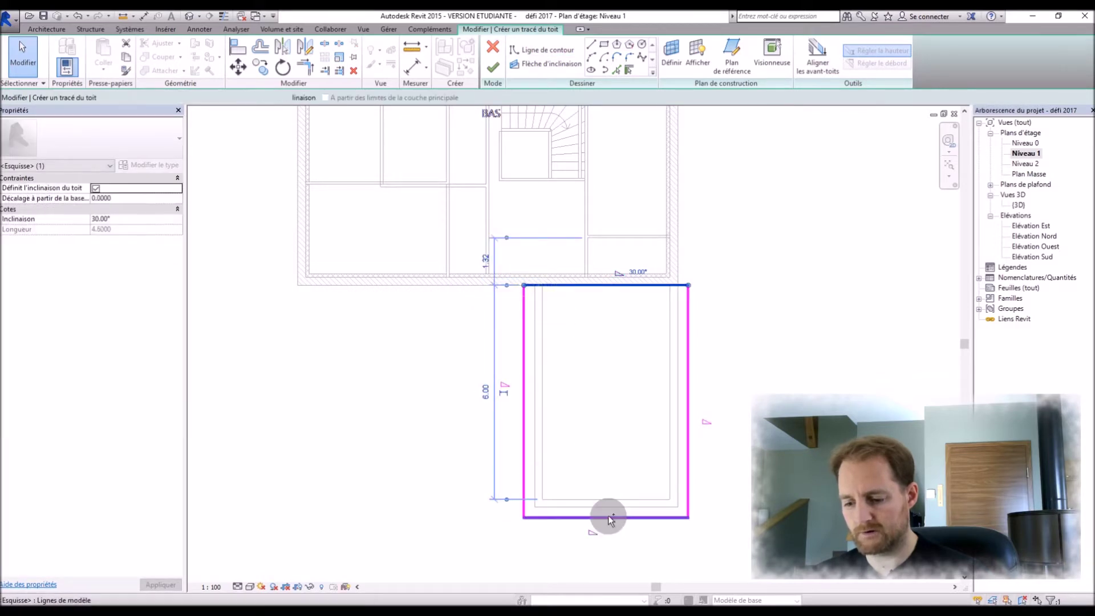
left_click(96, 188)
left_click(485, 70)
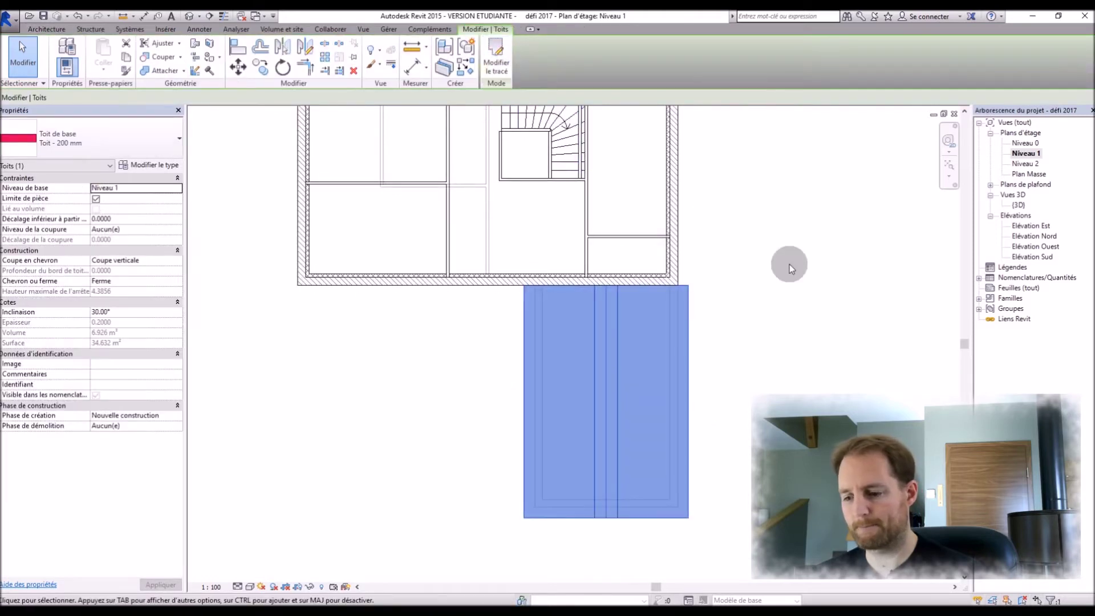
left_click(790, 265)
Step: In the 3D view, attach the tops of the annex's three exterior brick walls to the annex roof
double_click(1019, 205)
scroll(583, 354, "down", 3)
scroll(583, 354, "up", 8)
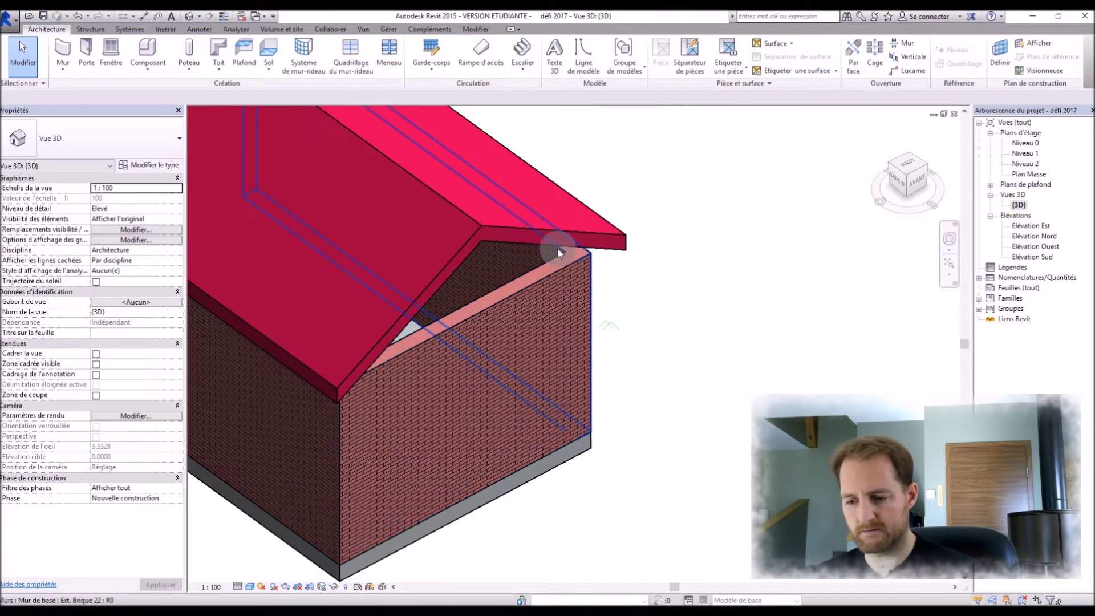
left_click(558, 248)
left_click(320, 423, "ctrl")
left_click(426, 347, "ctrl")
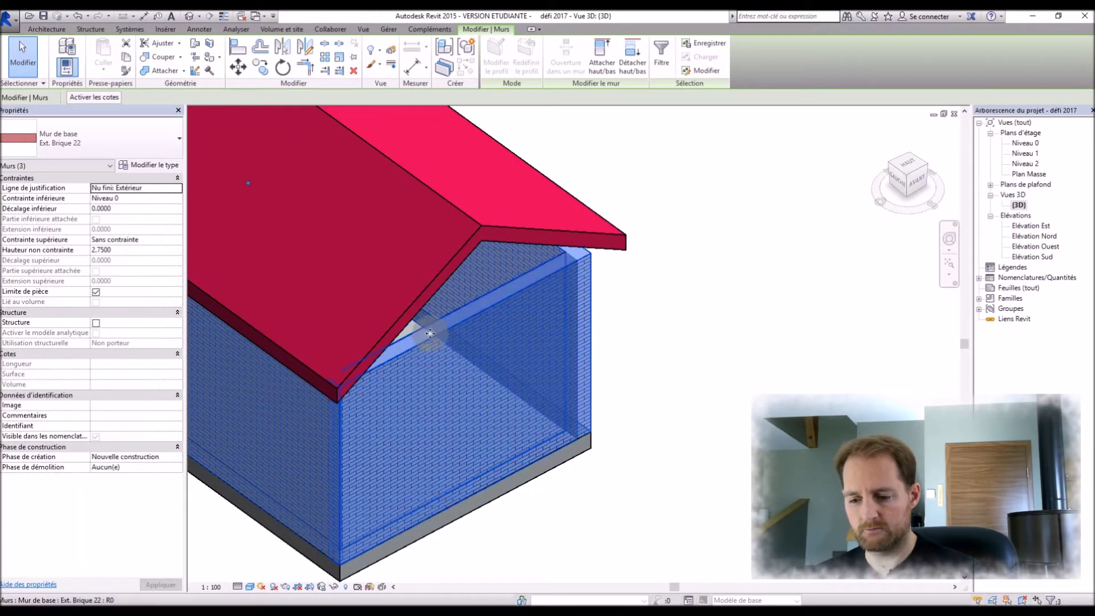
left_click(615, 54)
left_click(464, 255)
left_click(722, 330)
scroll(722, 331, "down", 3)
middle_click_drag(722, 331, 987, 184, "shift")
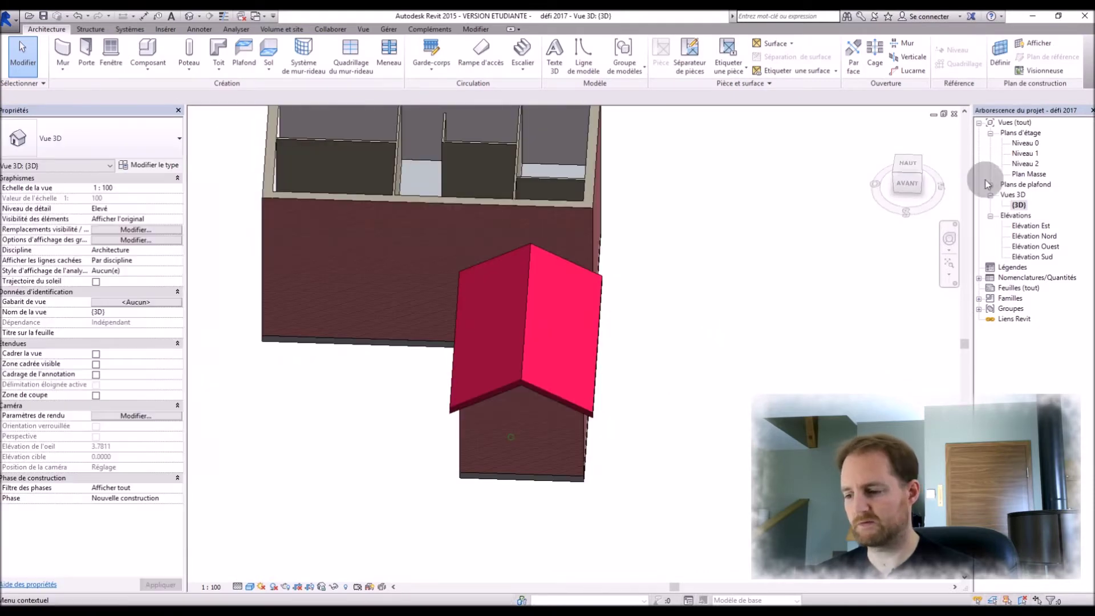
Step: Start a Toit - 200 mm footprint roof on Niveau 2, outlining the main house's four exterior walls with a 0.30 m overhang
double_click(1024, 163)
scroll(563, 286, "down", 2)
scroll(562, 286, "up", 3)
left_click(218, 52)
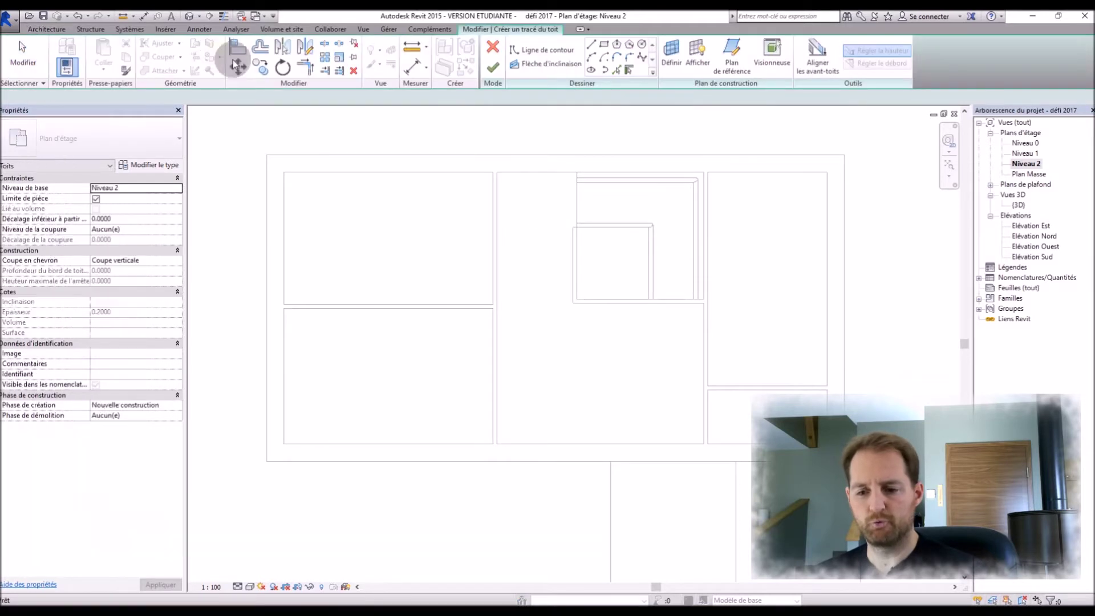
left_click(361, 165)
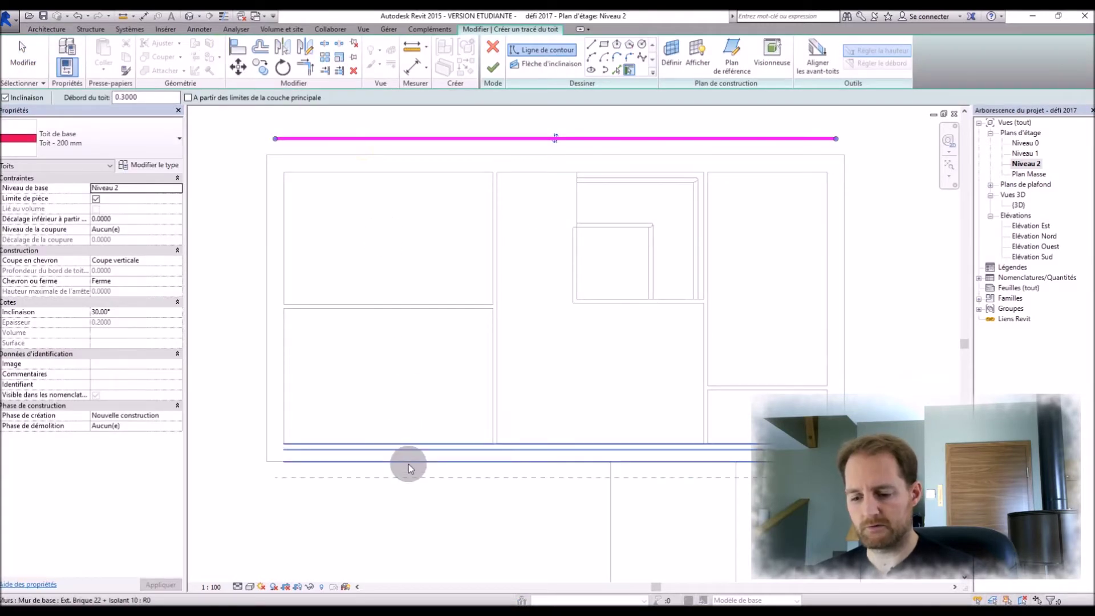
left_click(282, 374)
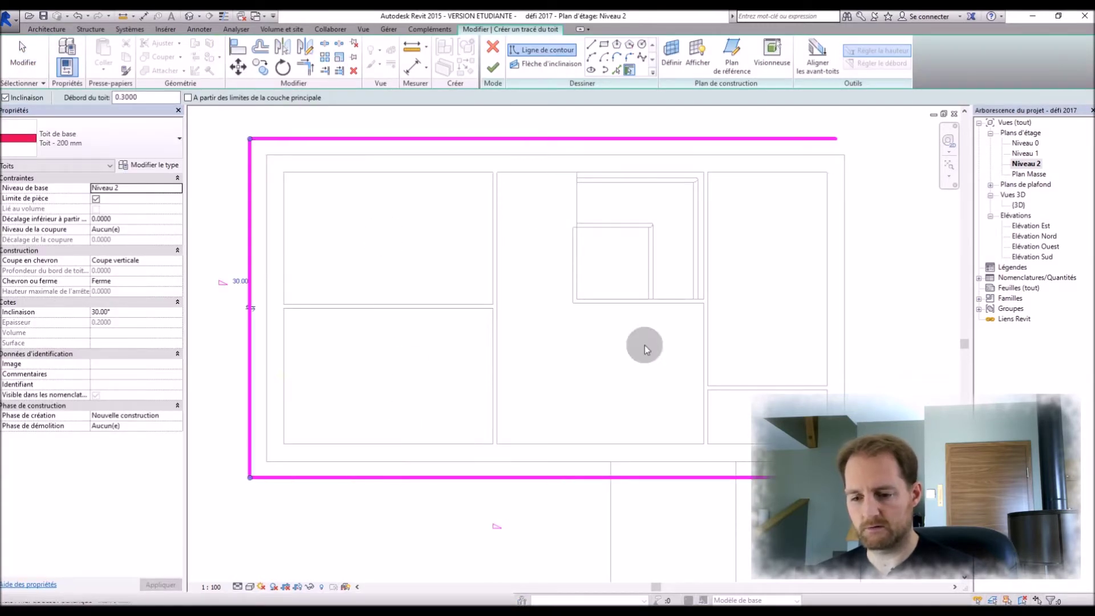
left_click(847, 330)
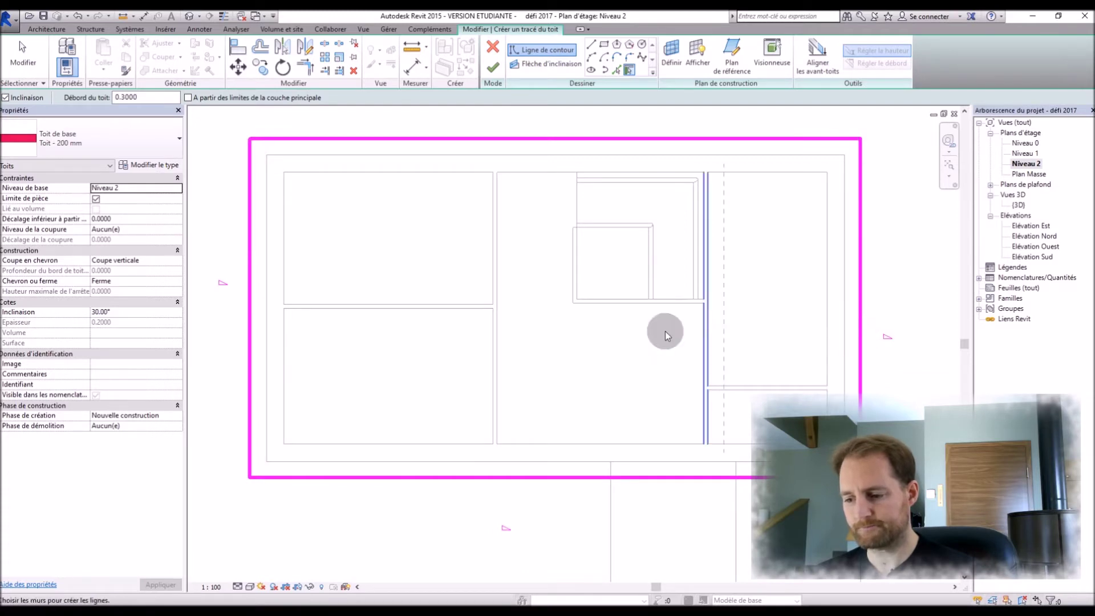
Step: Remove the slope from the main roof's two short edges and finish the roof, attaching the highlighted partitions to it
key("Escape")
key("Escape")
left_click(861, 325)
left_click(251, 324, "ctrl")
left_click(96, 189)
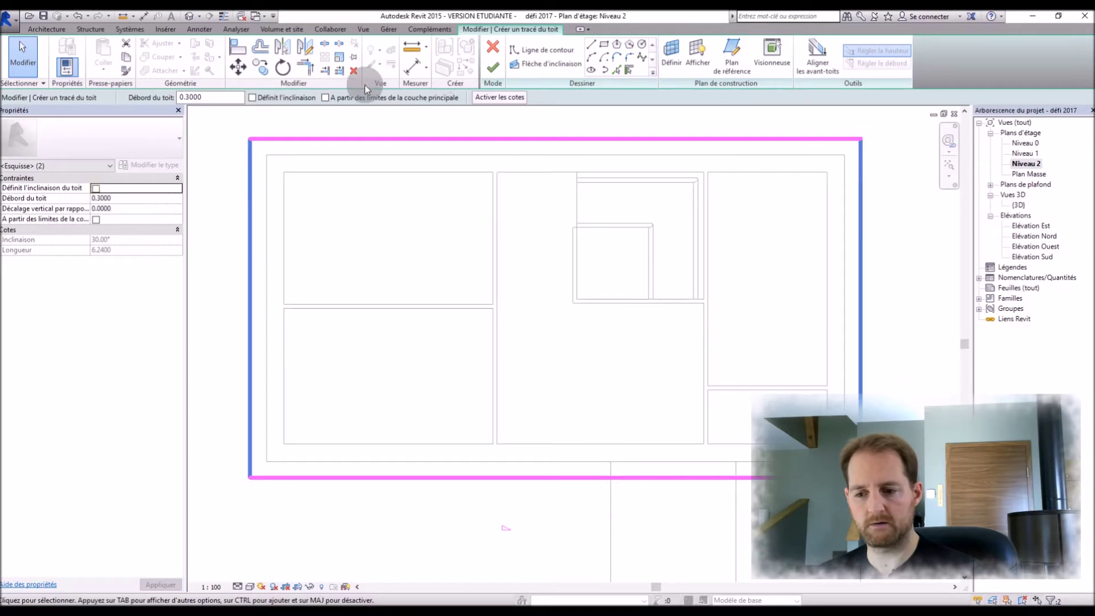
left_click(491, 72)
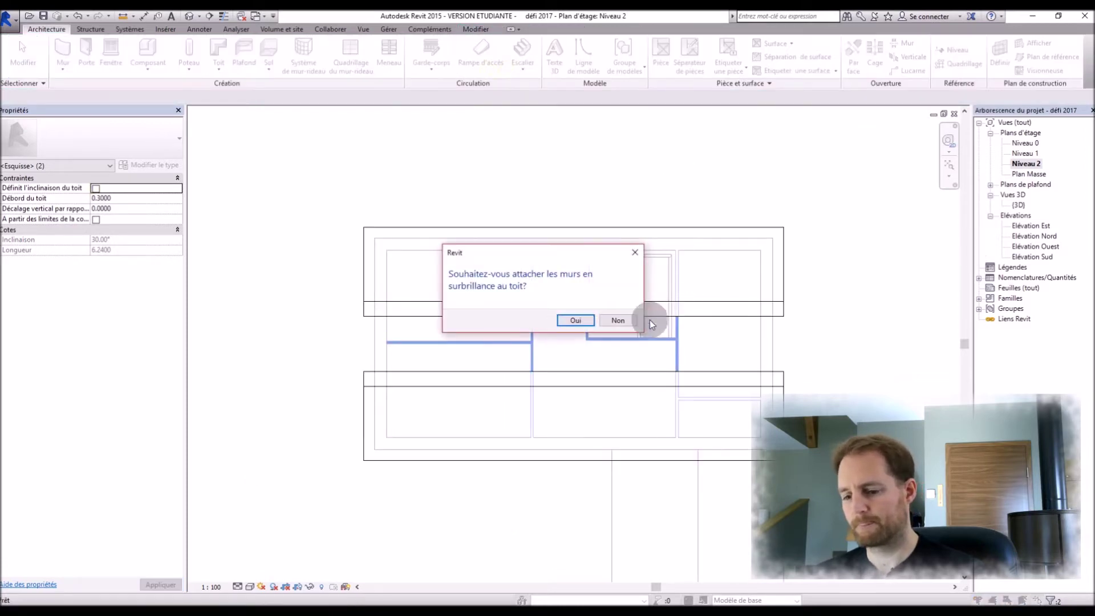
left_click(575, 320)
left_click(925, 287)
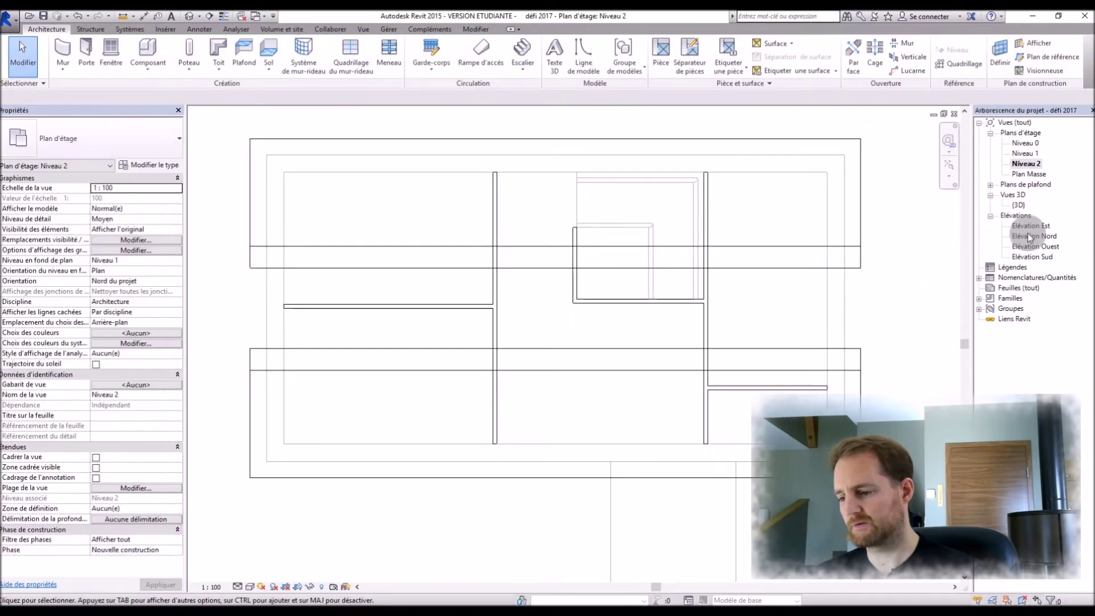
Step: In the 3D view, attach the main house's two long exterior walls and the annex-side gable wall to the main roof
double_click(1019, 207)
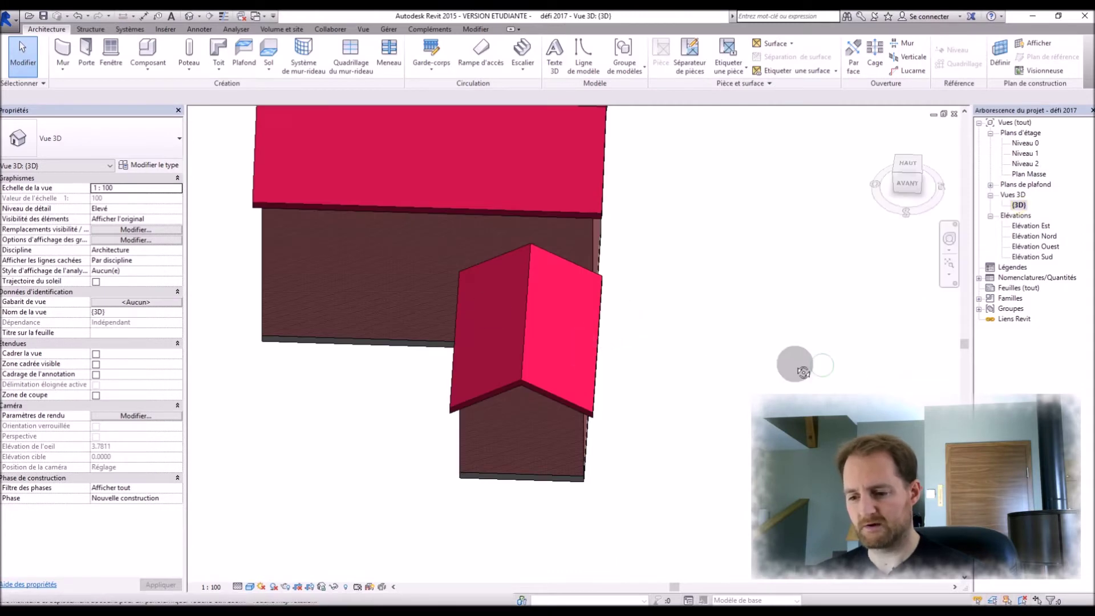
middle_click_drag(802, 371, 702, 273, "shift")
scroll(590, 206, "up", 8)
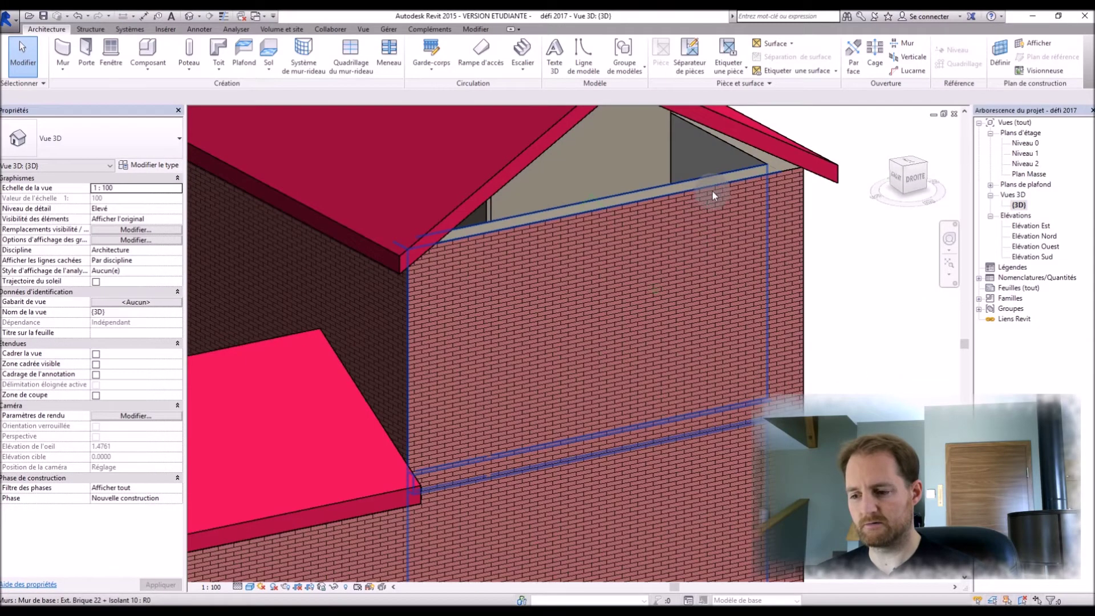
left_click(761, 159)
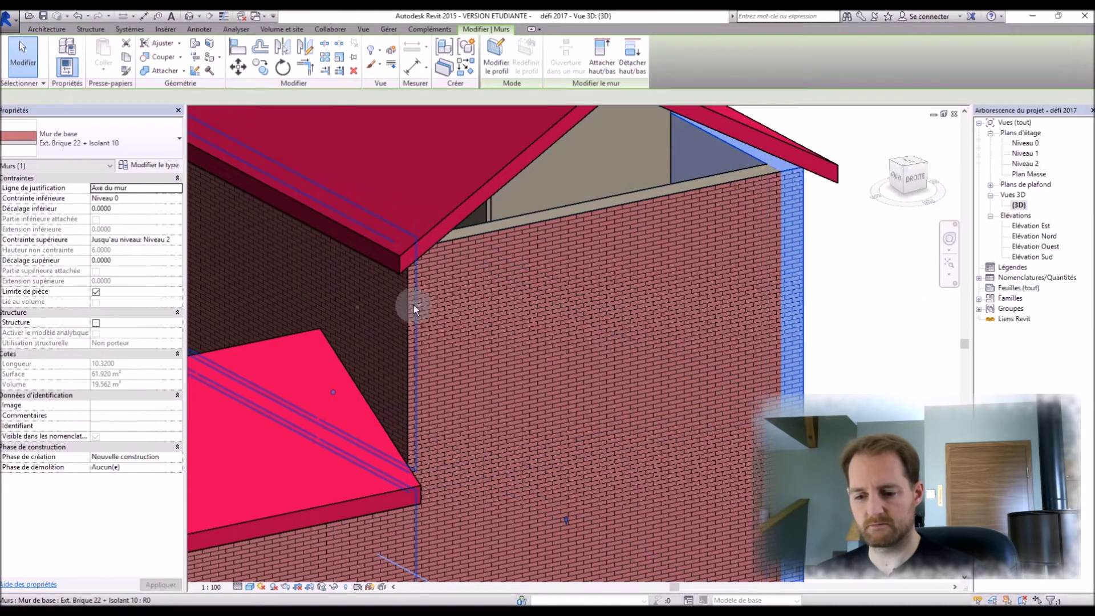
left_click(357, 306, "ctrl")
left_click(495, 240, "ctrl")
left_click(601, 64)
left_click(709, 118)
scroll(403, 282, "down", 5)
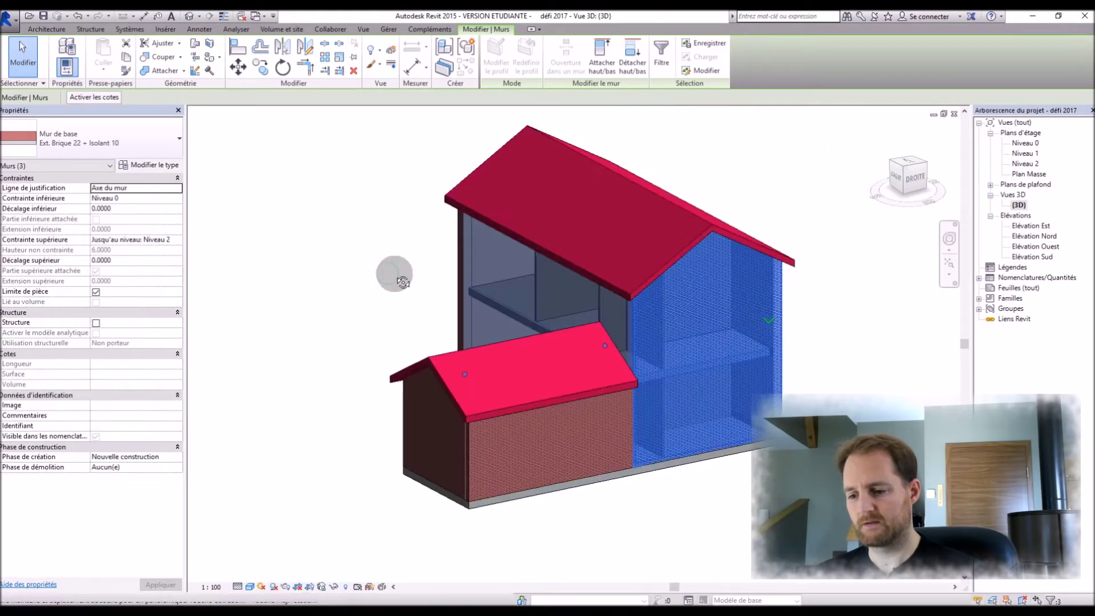
Step: Attach the main house's remaining gable wall, on the end away from the annex, to the main roof
middle_click_drag(402, 282, 642, 318, "shift")
scroll(550, 293, "up", 5)
left_click(543, 284)
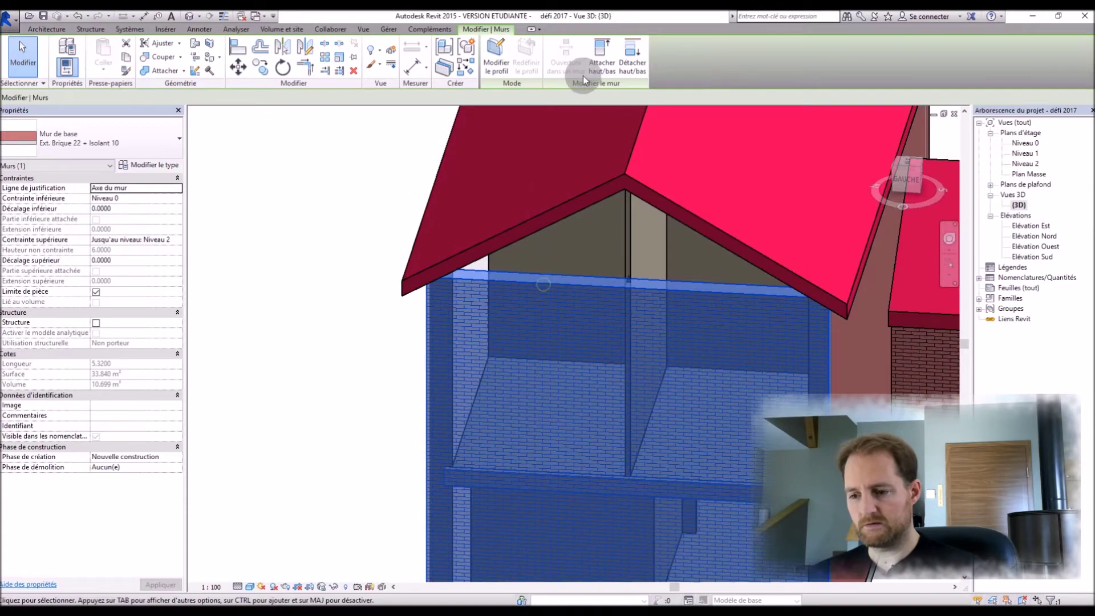
left_click(587, 71)
left_click(578, 191)
left_click(312, 284)
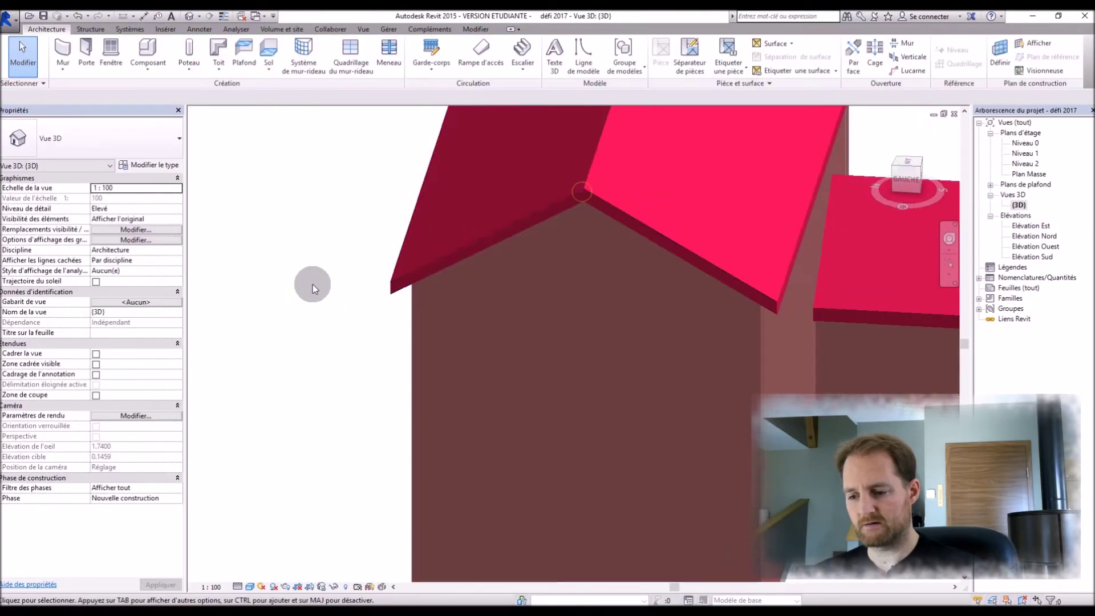
scroll(312, 284, "down", 5)
middle_click_drag(587, 313, 684, 284, "shift")
Step: On Niveau 0, place three PP (0.73m x 2.04m) doors: one in the enclosed room's horizontal partition, two in the full-depth vertical partition
double_click(1025, 142)
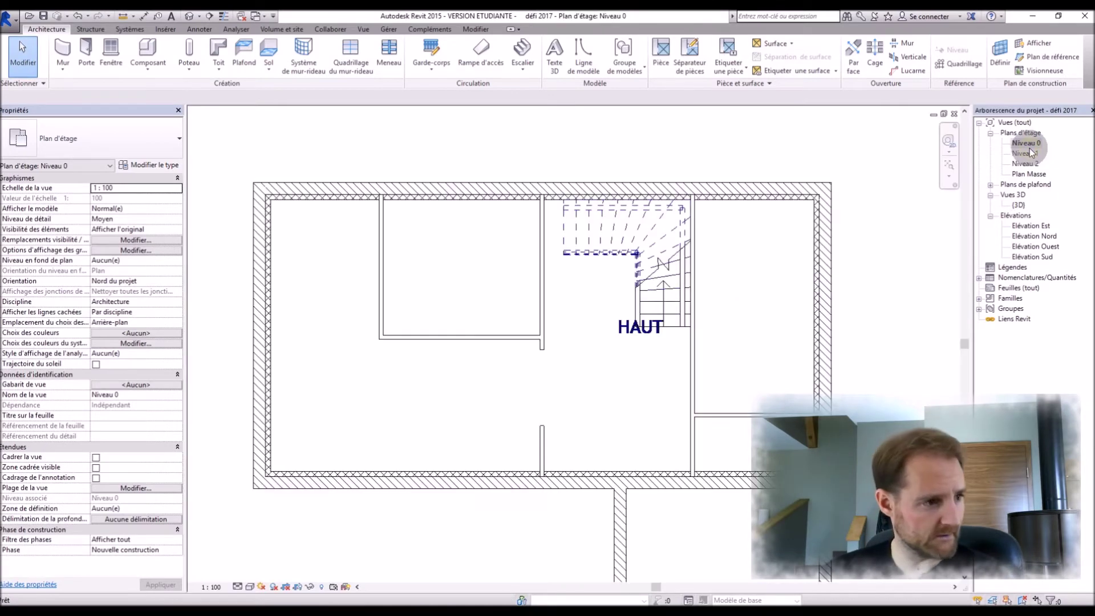
scroll(759, 224, "down", 5)
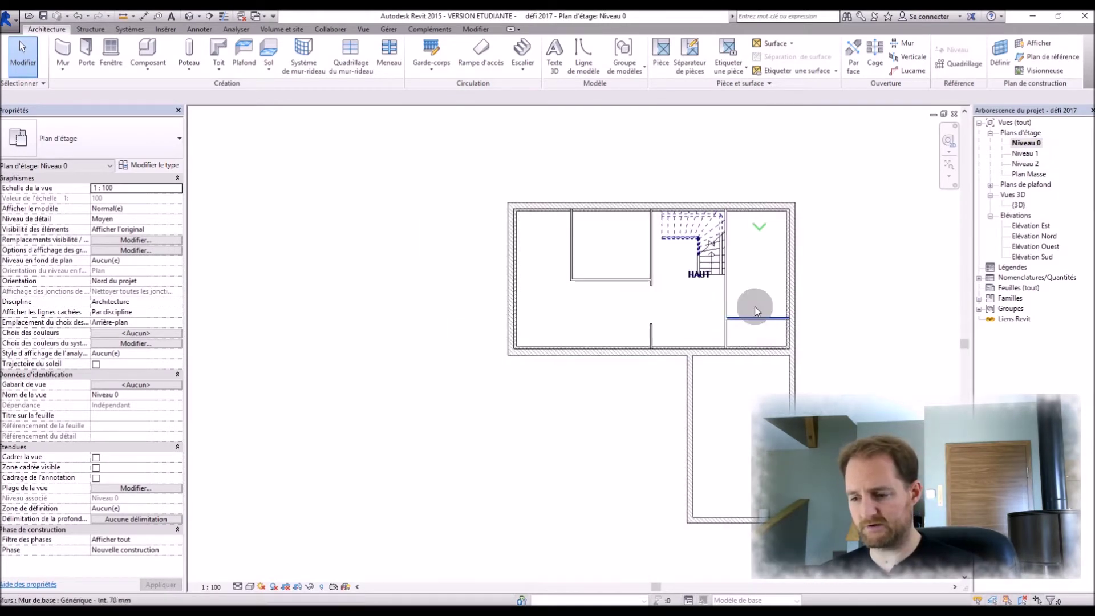
scroll(759, 312, "up", 4)
left_click(75, 55)
key("Escape")
left_click(86, 55)
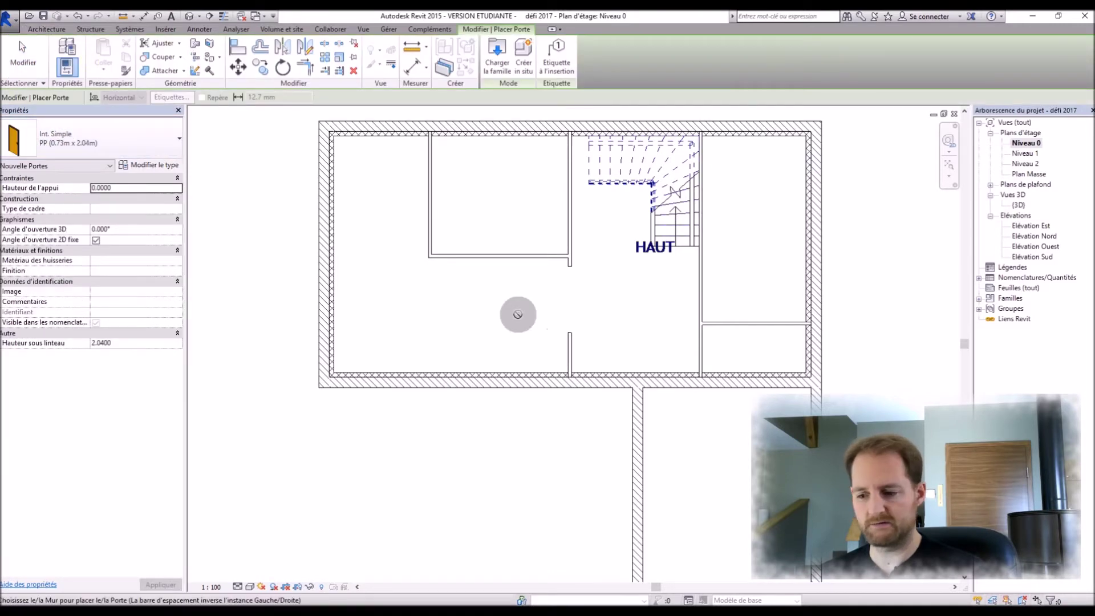
left_click(549, 256)
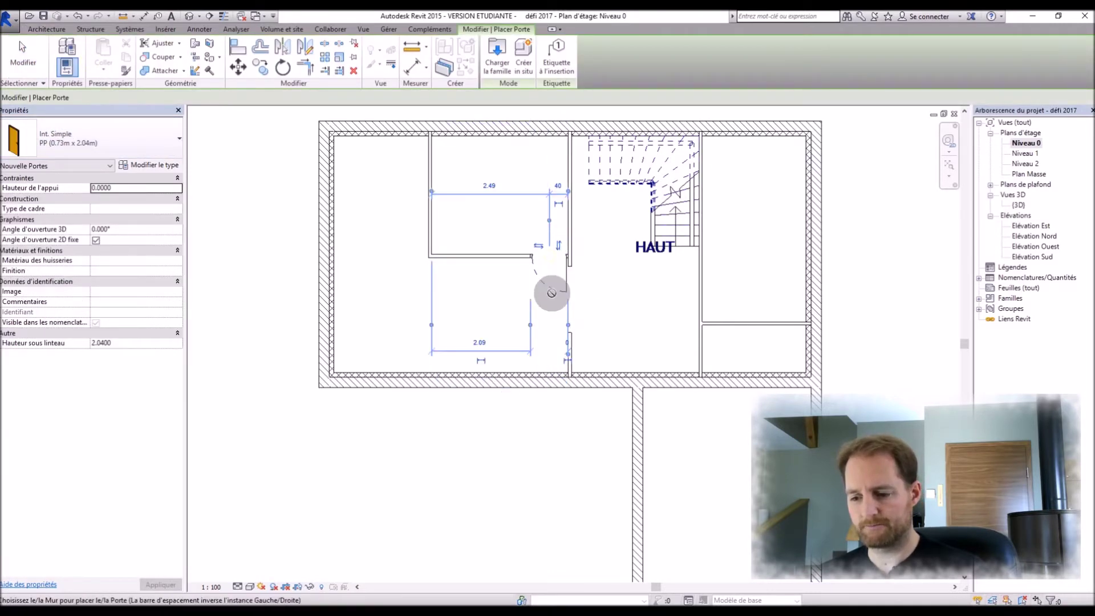
left_click(699, 348)
left_click(699, 297)
key("Escape")
Step: Mirror the hinge side of the upper right-hand room's door, and make the enclosed room's door swing inward, adjusting its offset from the adjacent partition
left_click(713, 295)
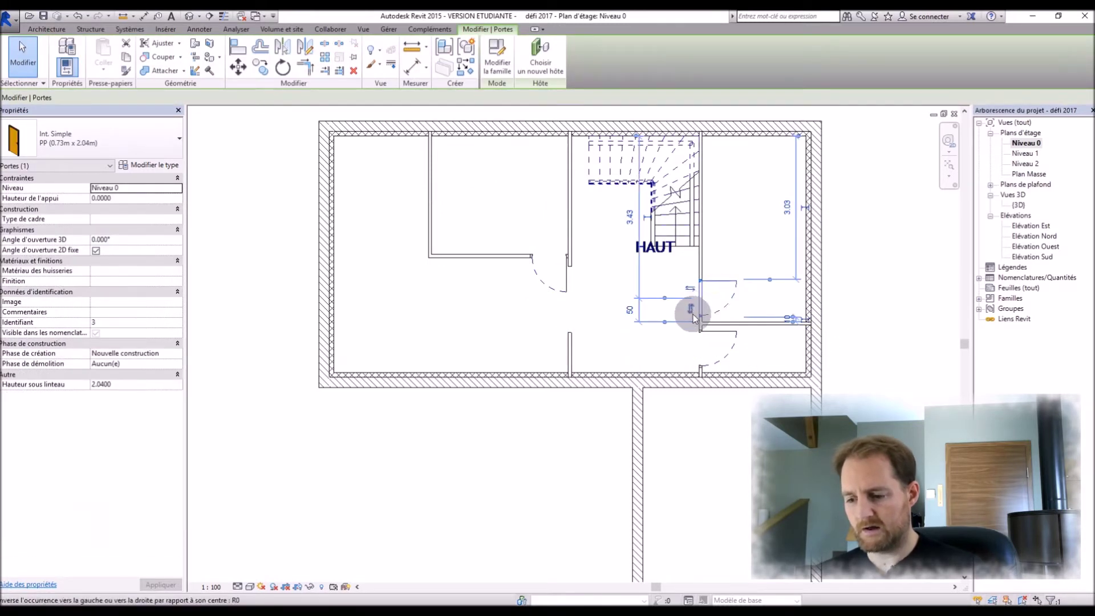
scroll(725, 297, "up", 2)
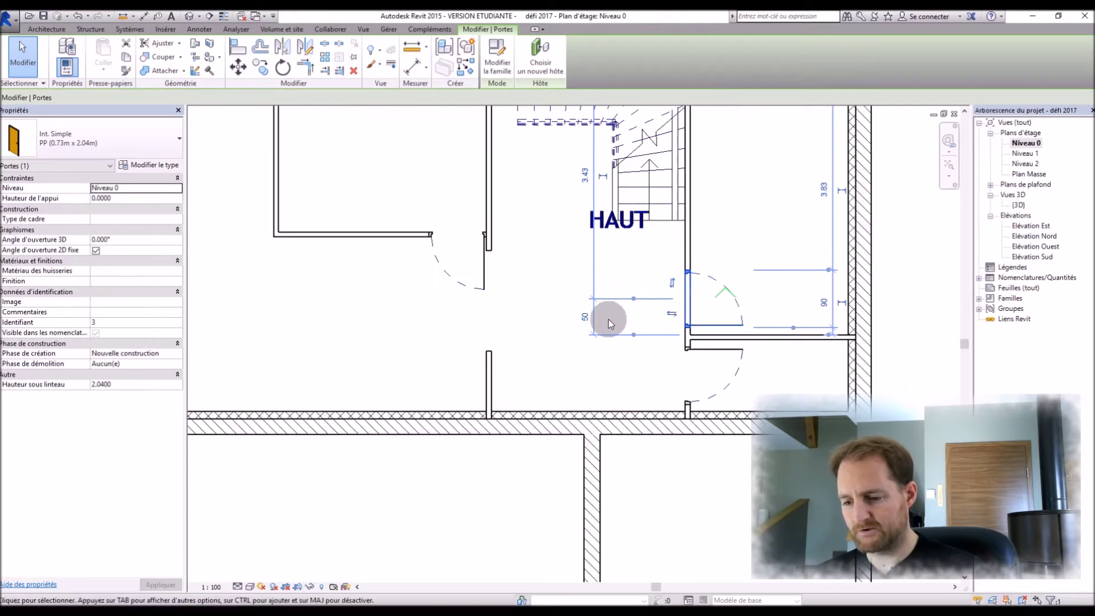
left_click(452, 244)
left_click(454, 230)
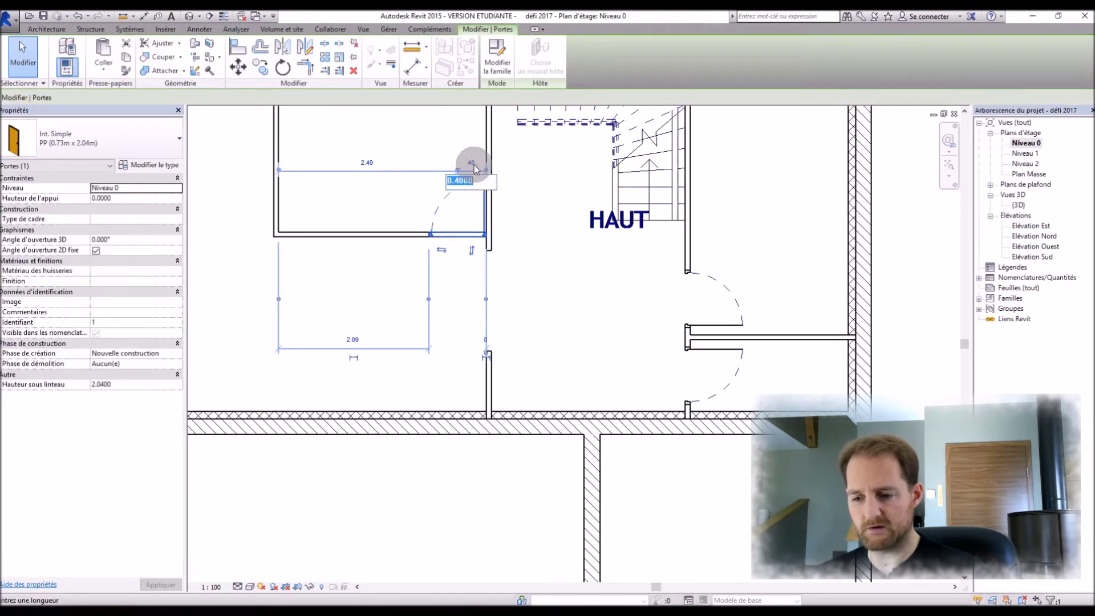
key("Return")
left_click(411, 510)
Step: Place a PP (0.73m x 2.04m) door in the exterior wall between the hall and annex, with its hinge on the annex's left-wall side
scroll(621, 421, "down", 5)
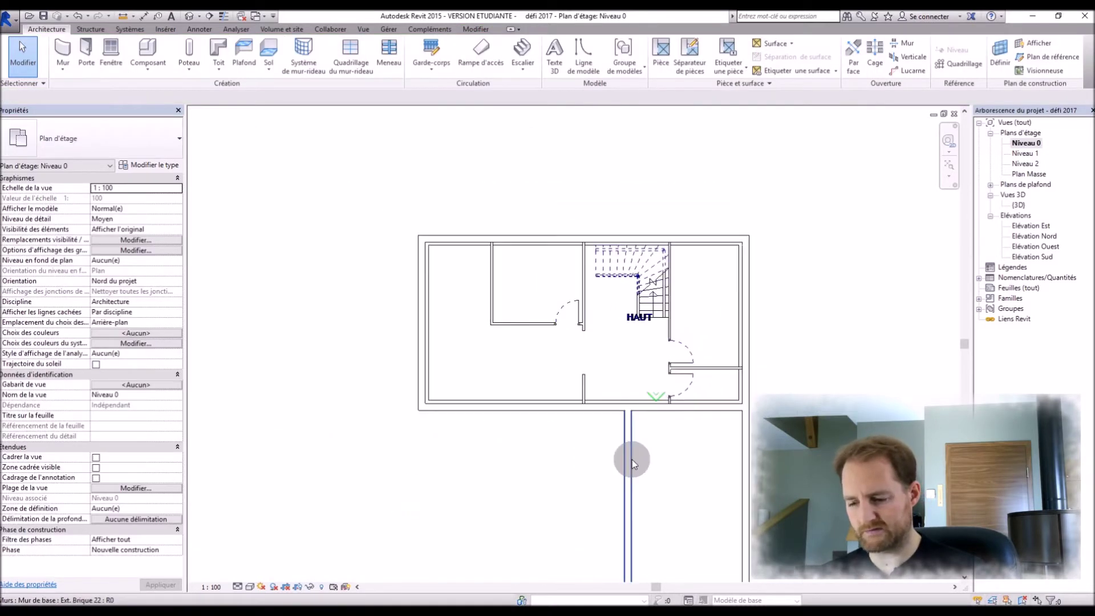
scroll(655, 501, "up", 4)
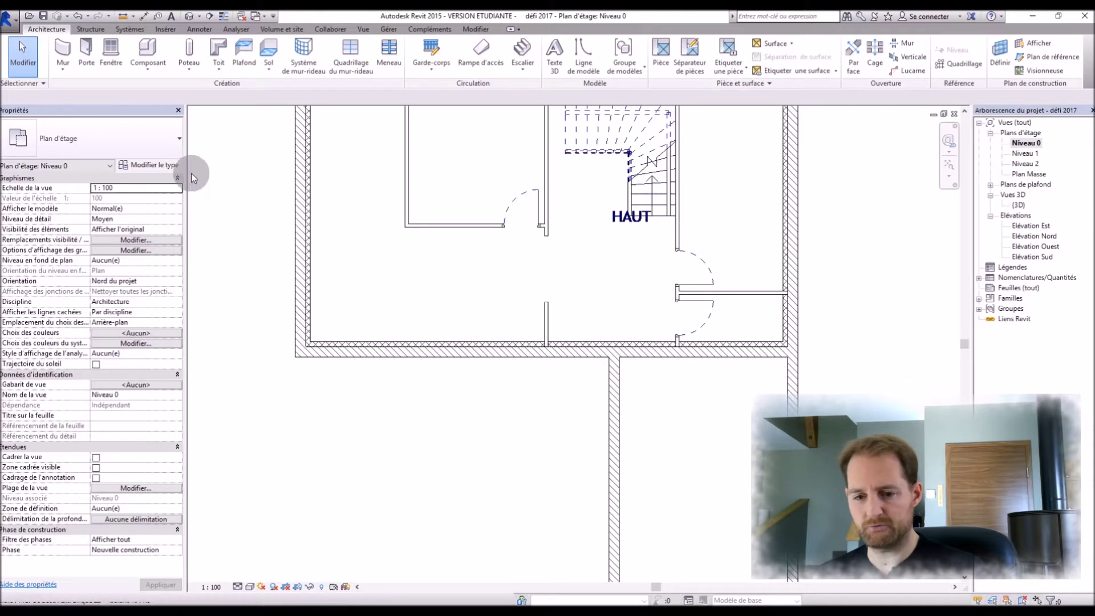
left_click(86, 50)
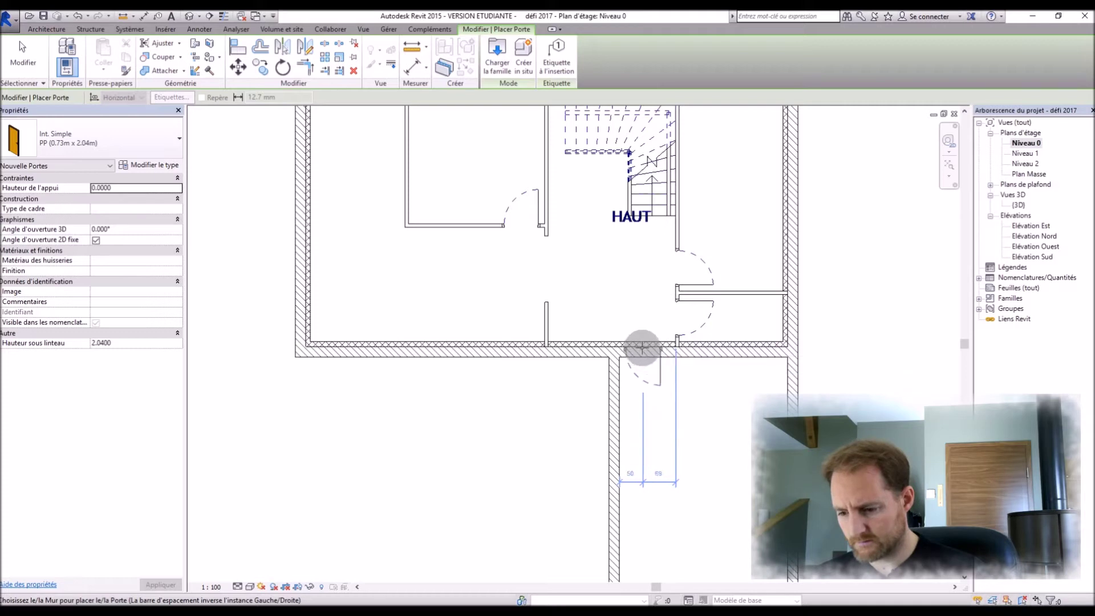
left_click(640, 347)
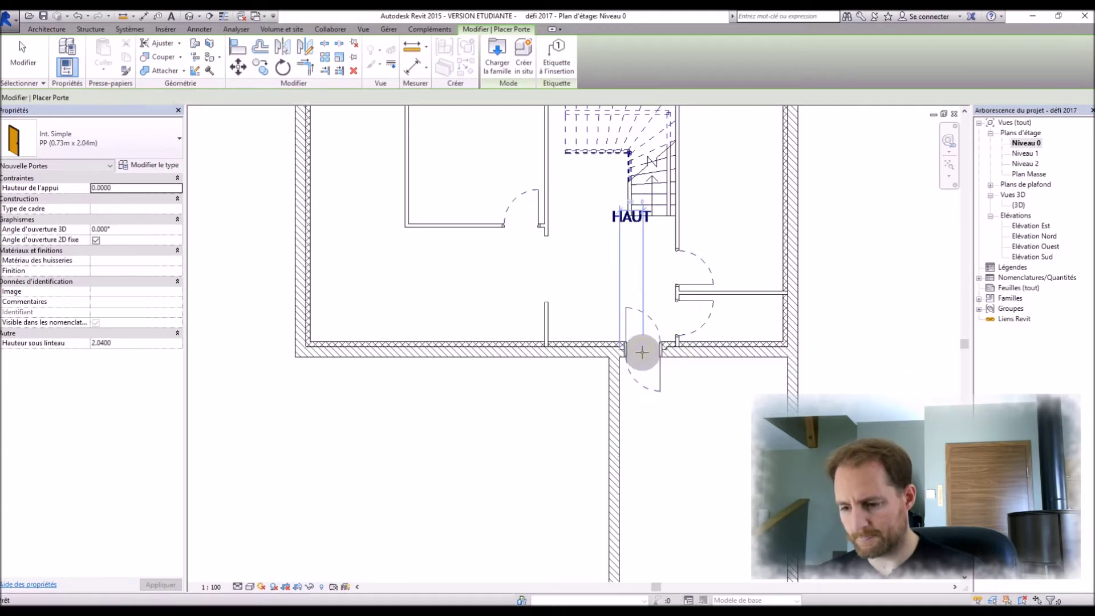
key("Escape")
key("Escape")
left_click(652, 374)
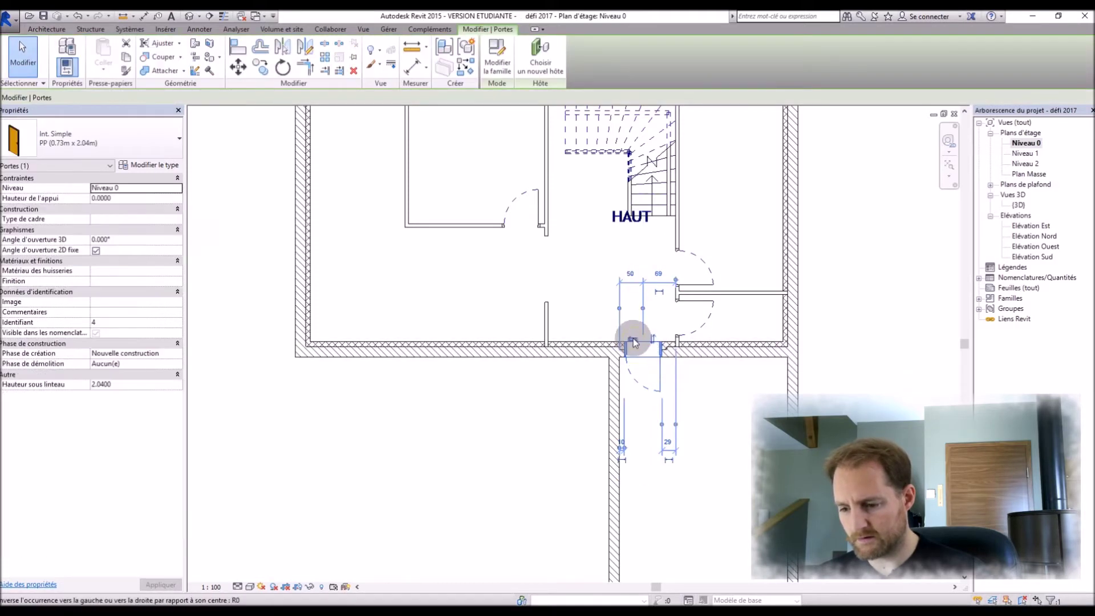
left_click(499, 410)
scroll(501, 407, "down", 3)
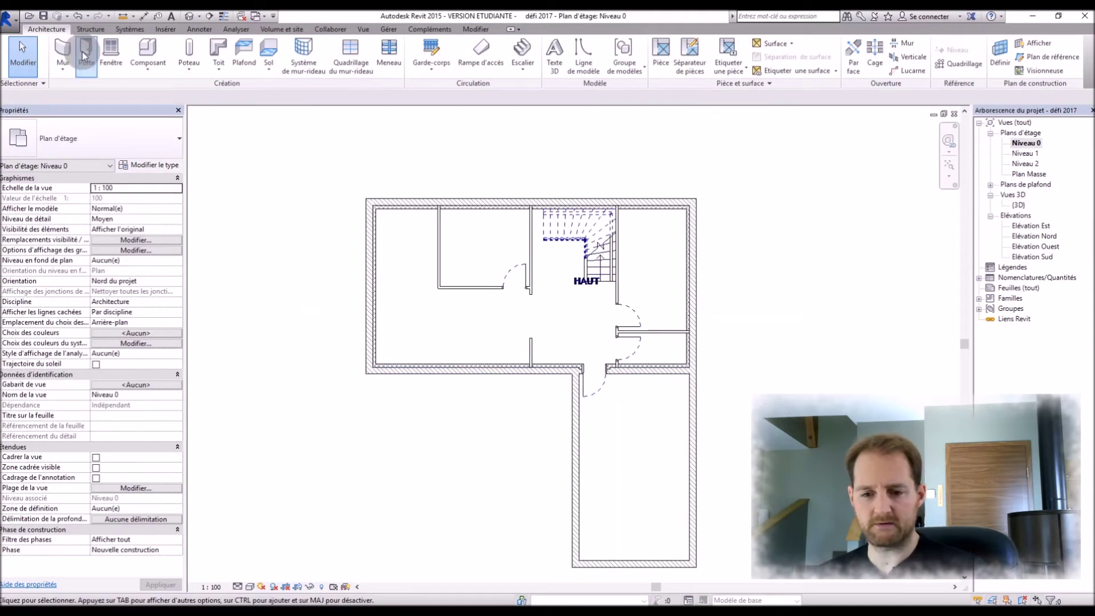
Step: Load the window family 2 Vantaux droits - Volets et petits bois from the Avec volets folder, using its 0.90m x 0.95m - Appui Béton type
left_click(111, 54)
left_click(145, 164)
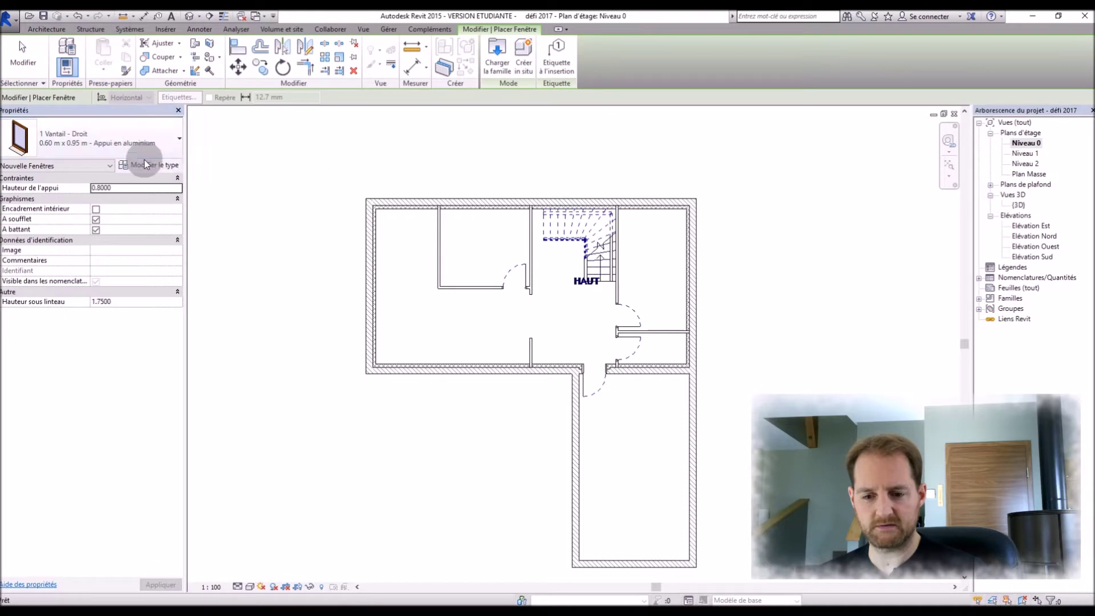
left_click(365, 134)
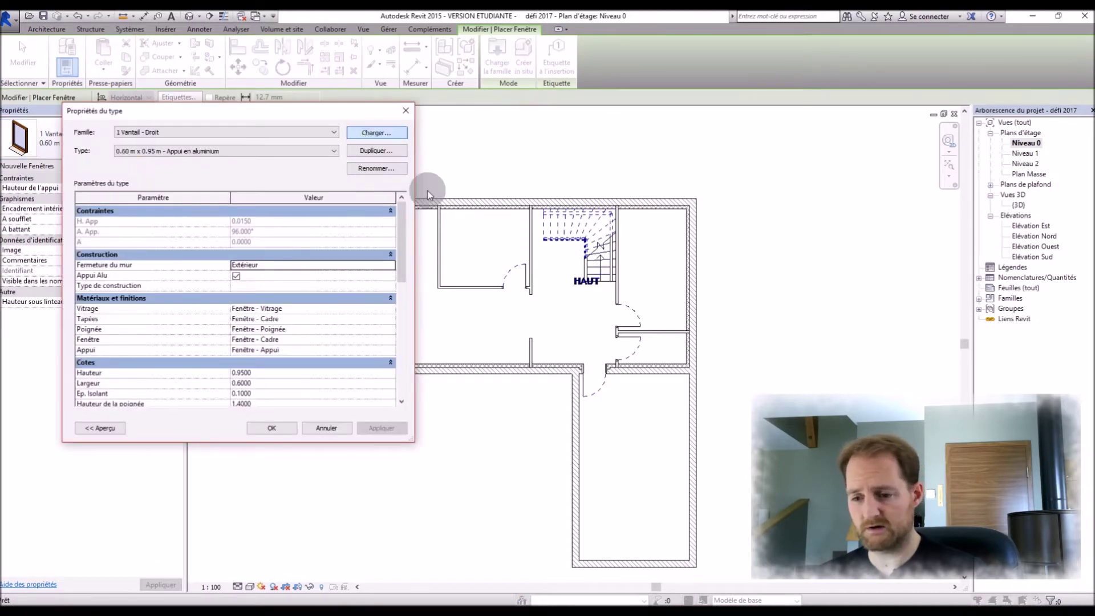
double_click(367, 222)
double_click(384, 145)
left_click(384, 147)
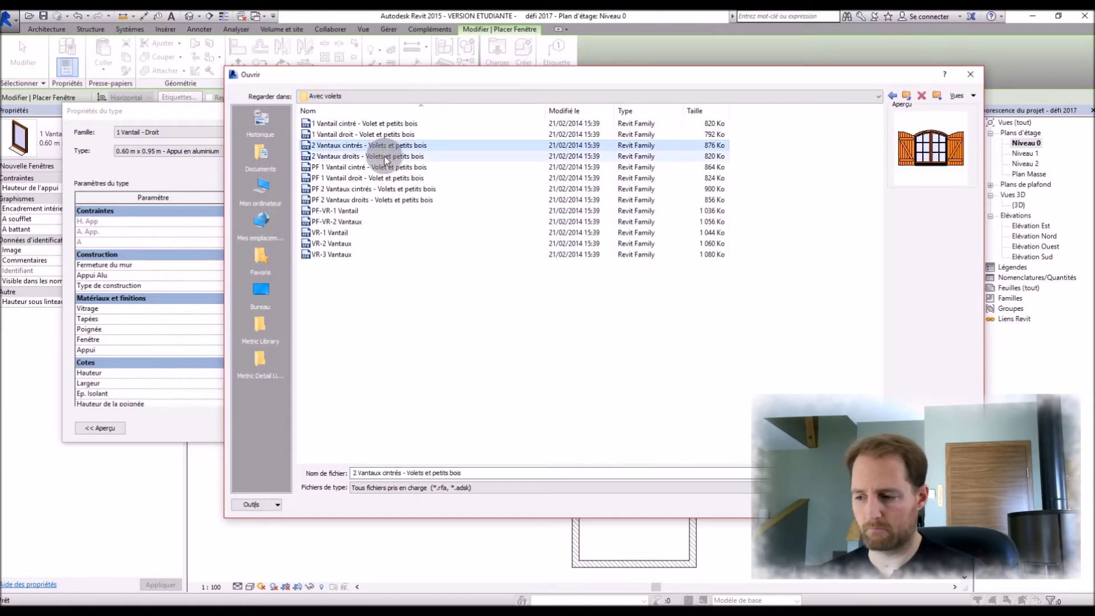
left_click(385, 157)
left_click(804, 504)
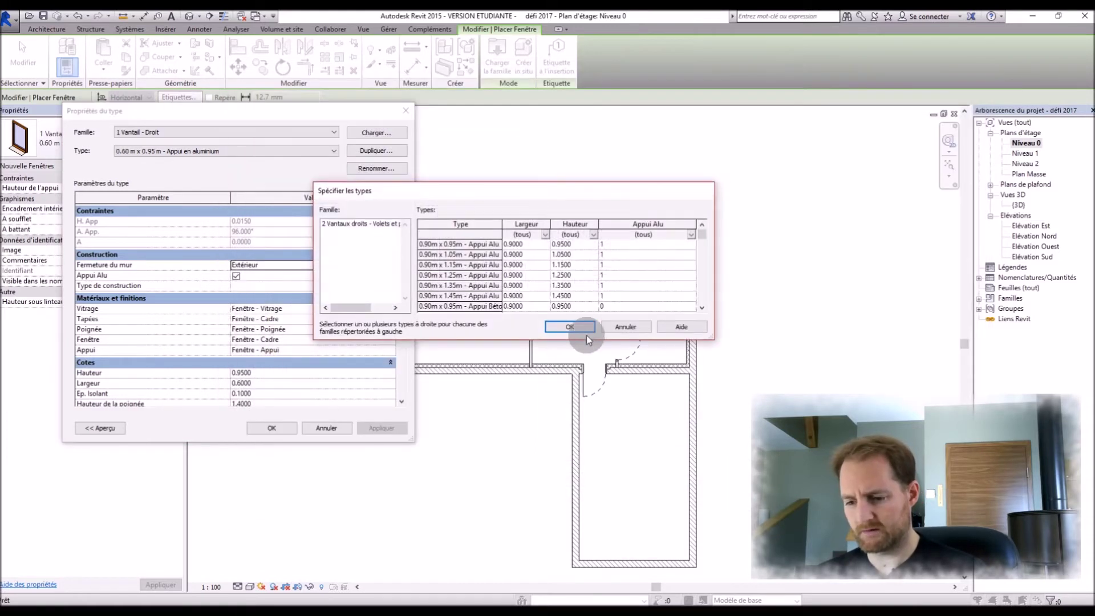
left_click(469, 246)
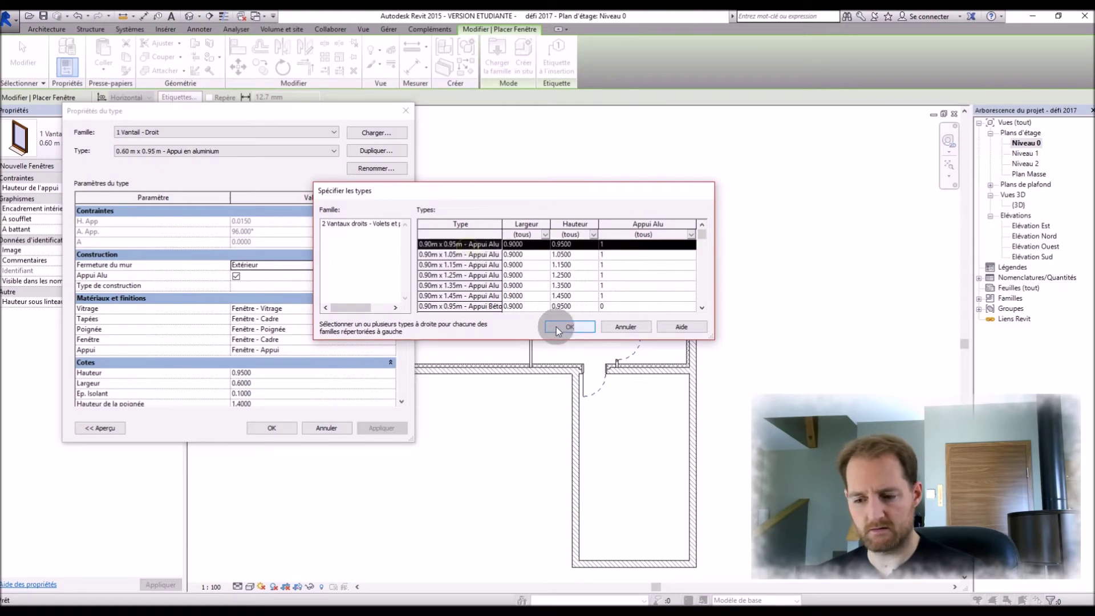
left_click(557, 327)
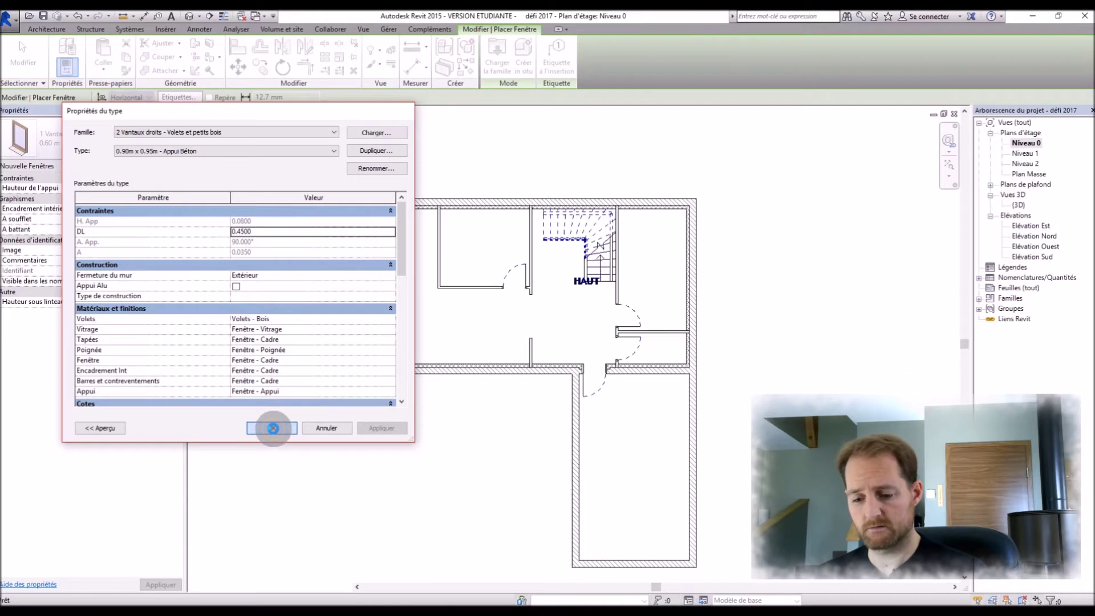
left_click(271, 428)
Step: Place six of these windows in the main house's exterior walls: two lower, one left, two upper and one right
scroll(498, 355, "up", 3)
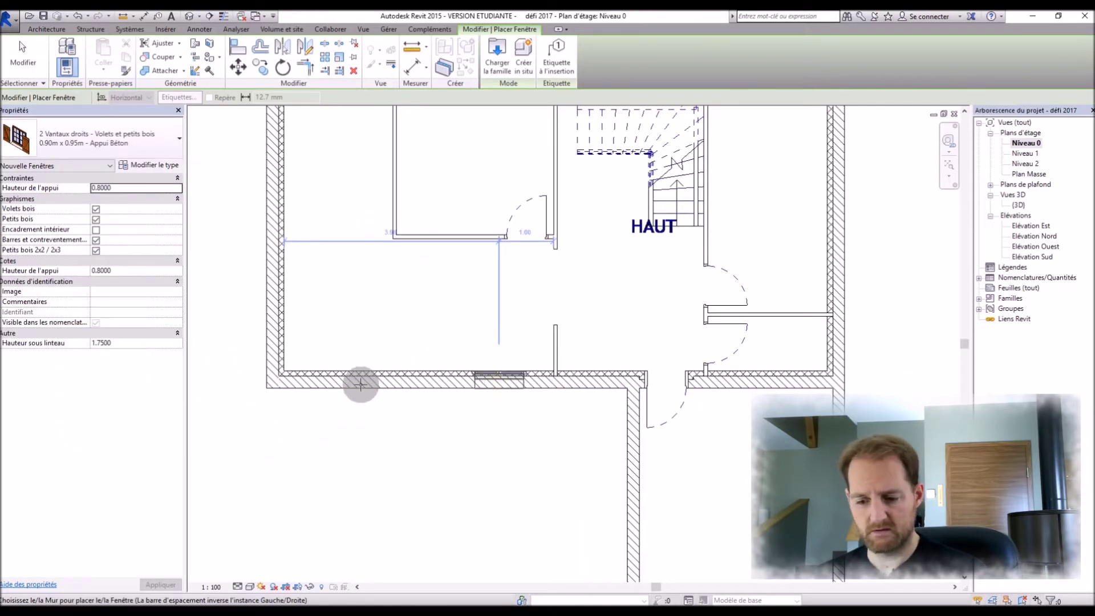
scroll(359, 452, "down", 2)
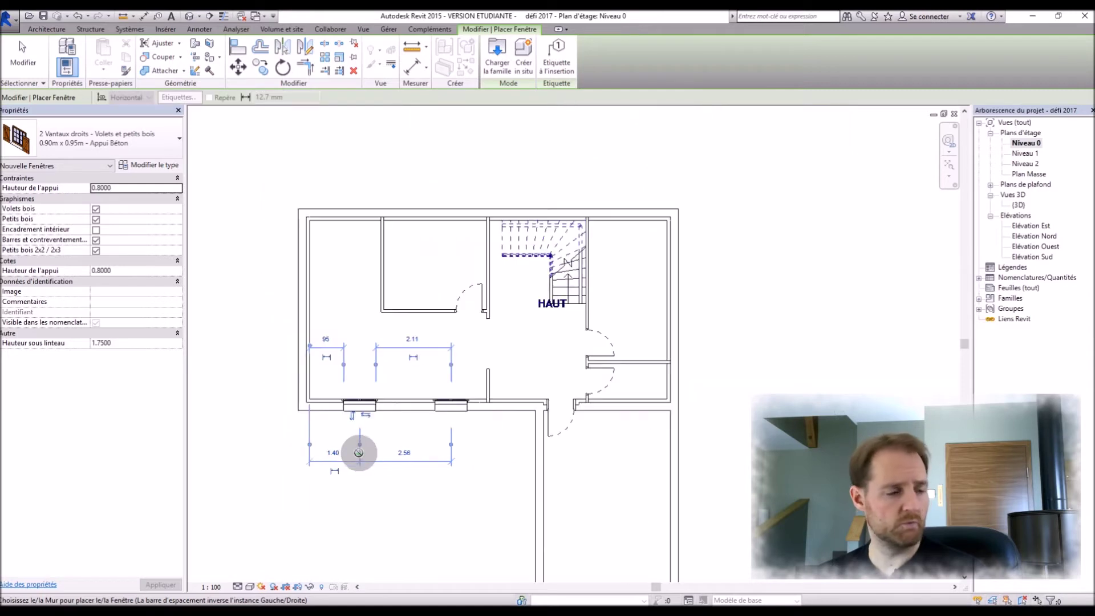
left_click(362, 230)
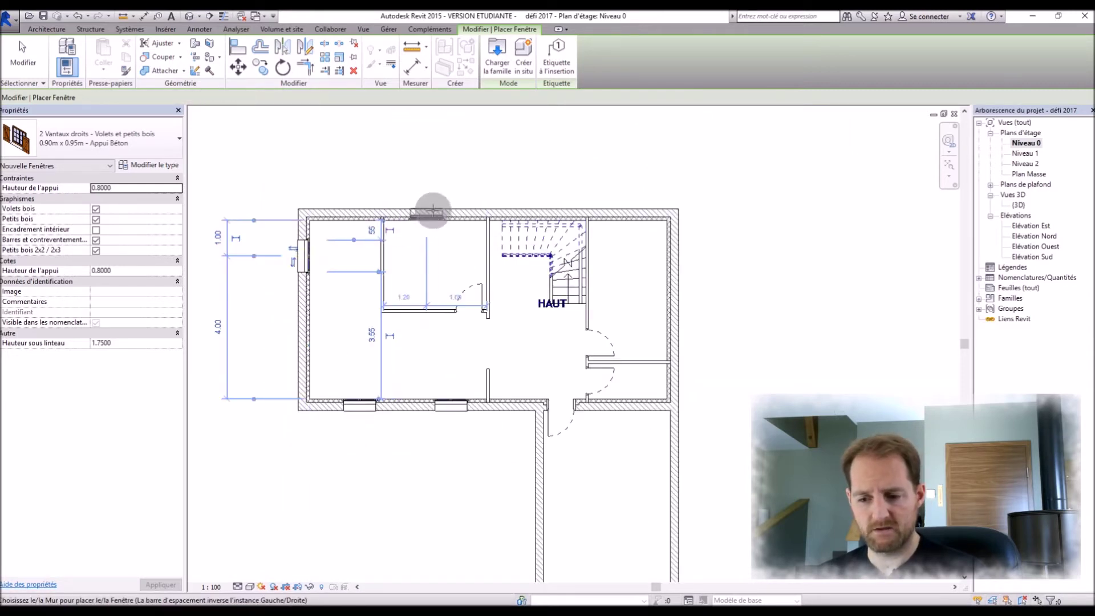
left_click(631, 206)
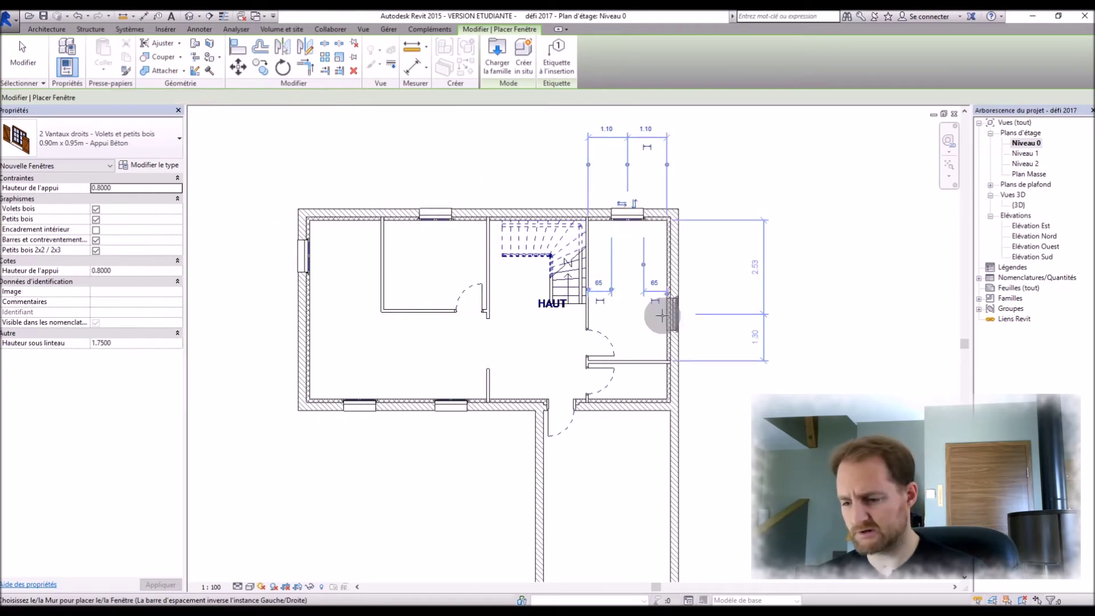
left_click(679, 309)
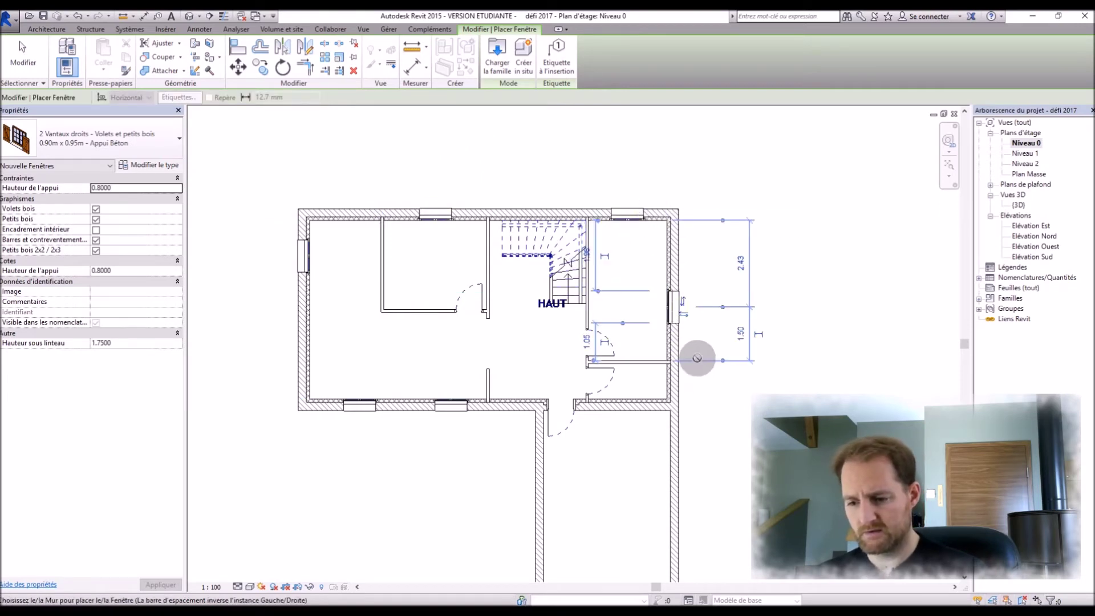
key("Escape")
key("Escape")
Step: Select all six ground-floor windows together and set their sill height (Hauteur de l'appui) to 1.20 m
left_click(450, 405)
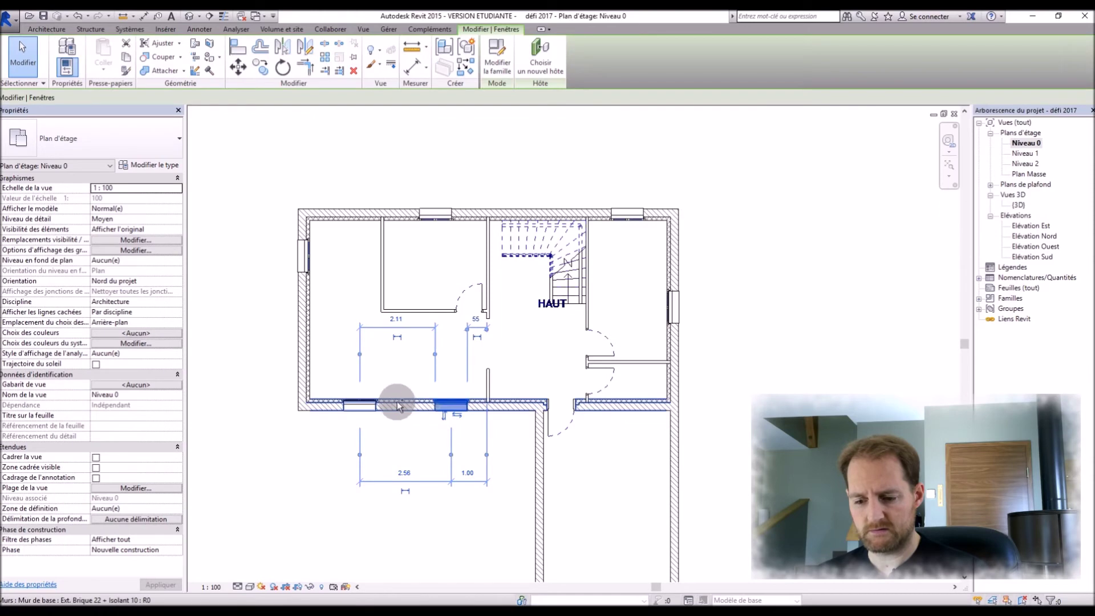
left_click(359, 406, "ctrl")
left_click(313, 262, "ctrl")
left_click(433, 215, "ctrl")
left_click(628, 215, "ctrl")
left_click(670, 308, "ctrl")
left_click(101, 170)
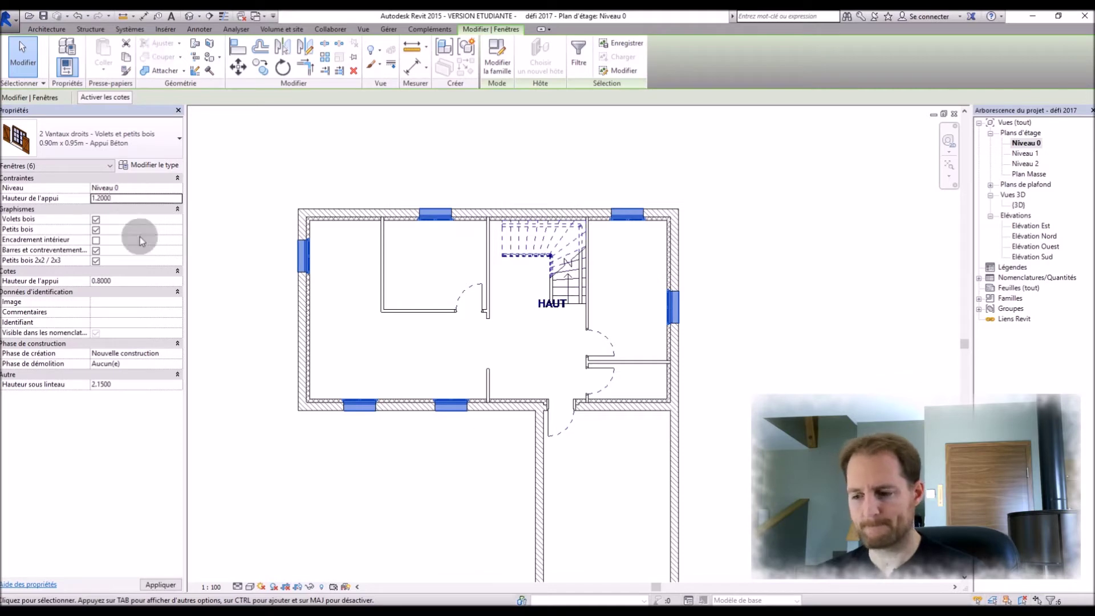
scroll(714, 313, "up", 2)
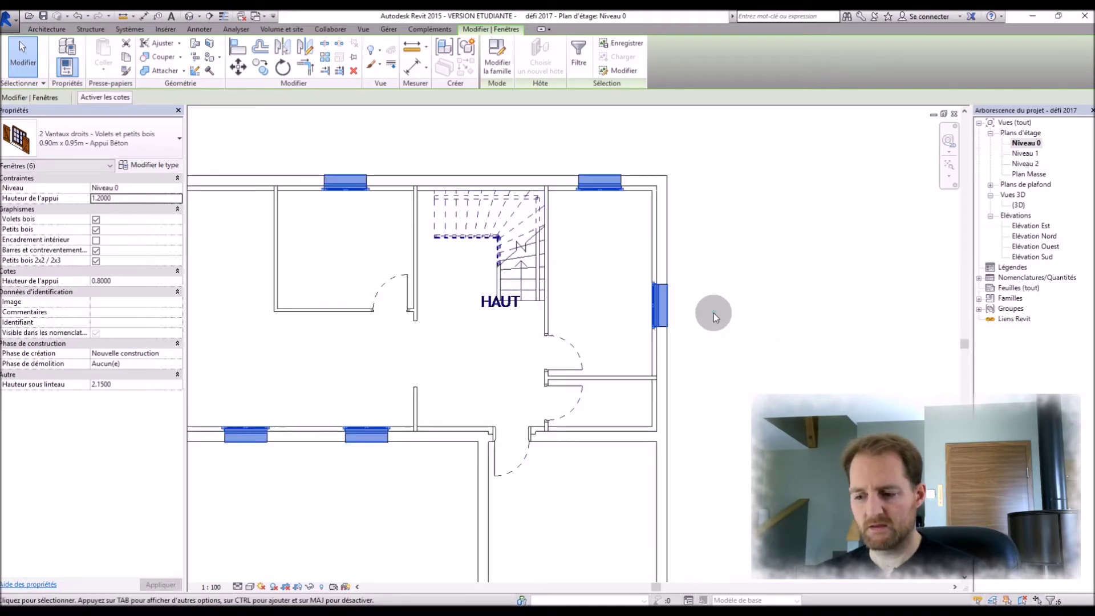
left_click(713, 313)
Step: Position the right-hand wall's window with its centre 2 m from the outer face of the upper exterior wall
left_click(672, 307)
left_click(733, 249)
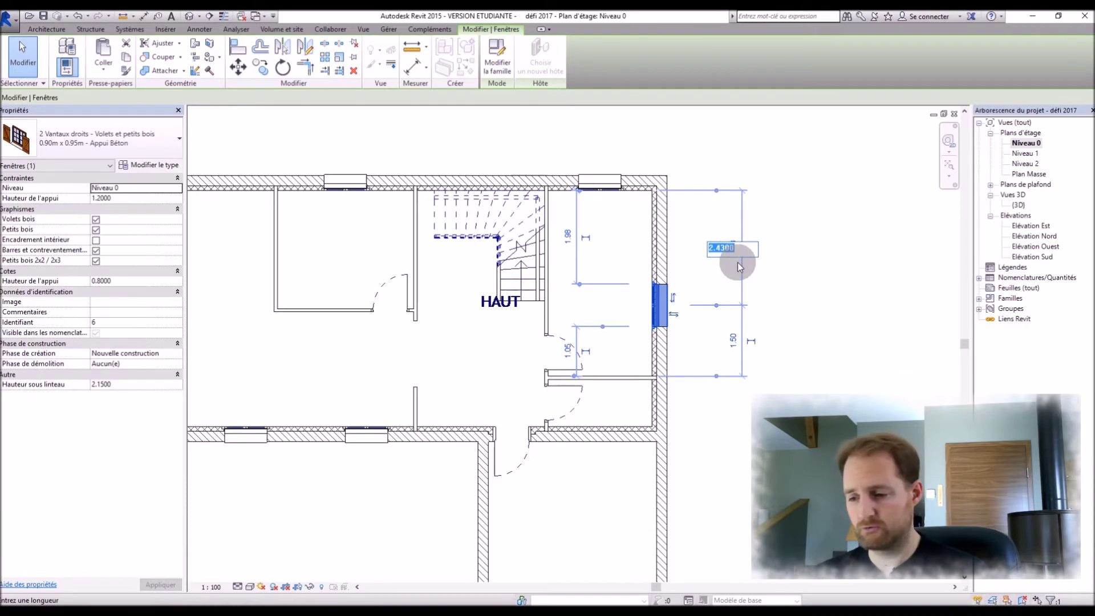
key("Escape")
left_click_drag(716, 191, 656, 176)
left_click(730, 240)
type("2")
key("Return")
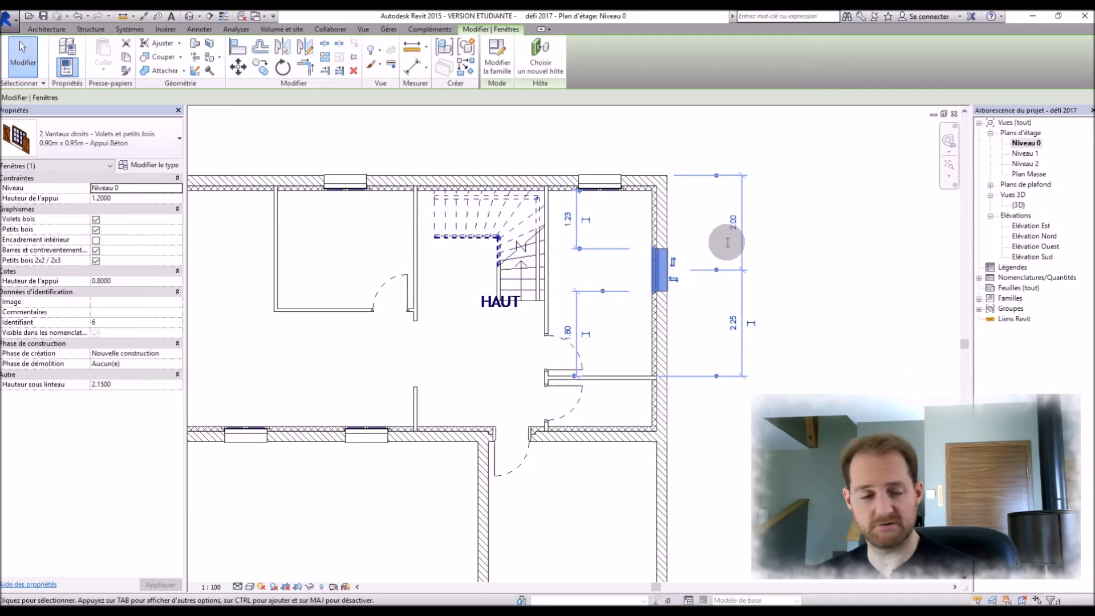
left_click(605, 180)
scroll(719, 321, "down", 2)
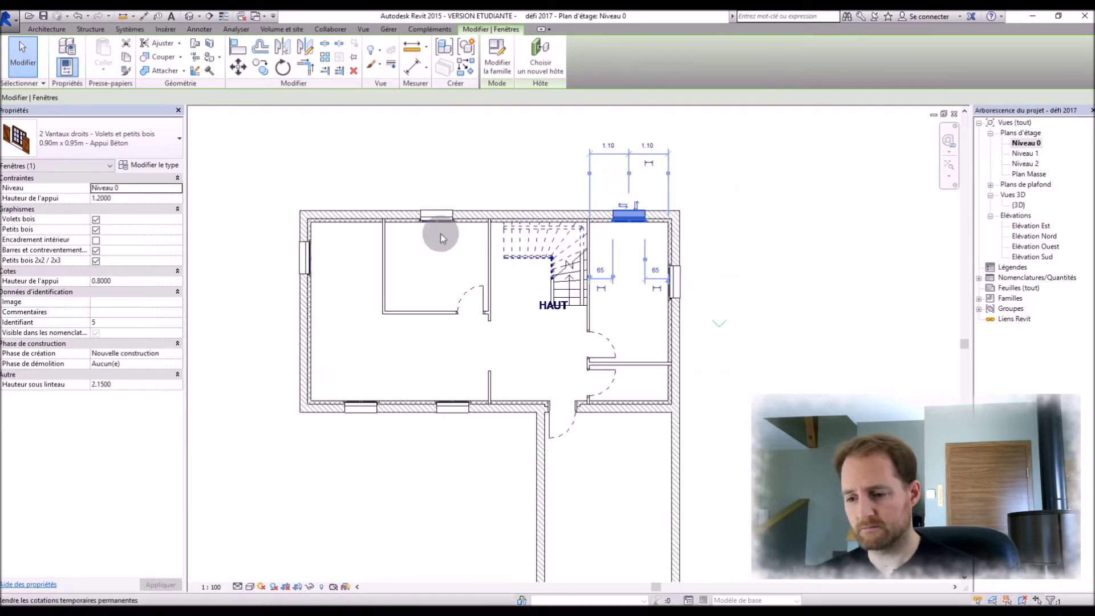
scroll(438, 222, "up", 2)
left_click(437, 218)
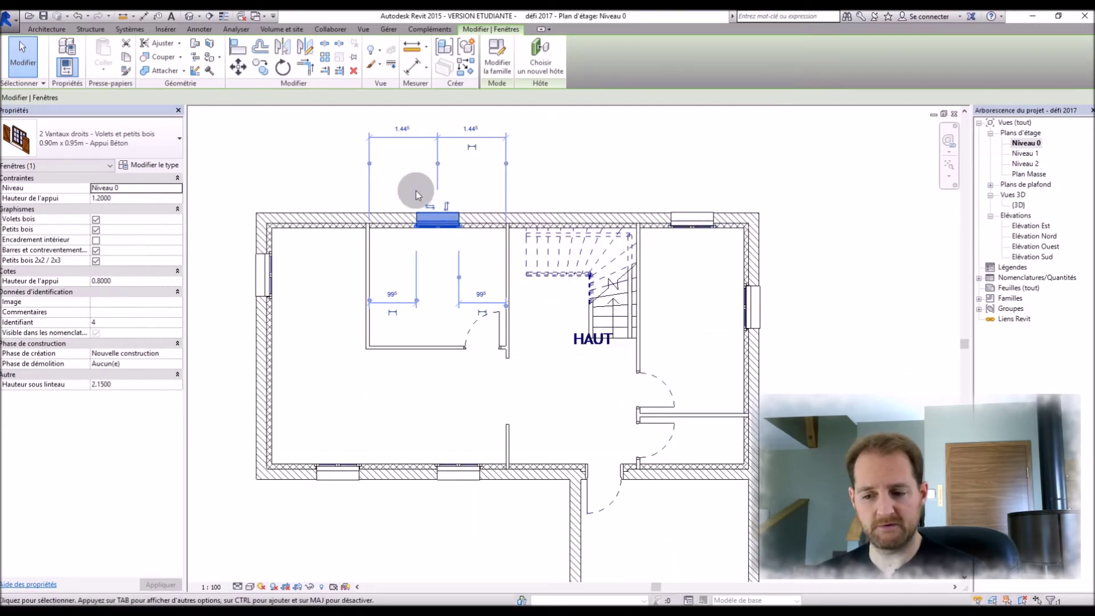
Step: Position the left-hand wall's window with its centre 1.45 m from the outer face of the upper exterior wall
left_click(263, 273)
scroll(479, 287, "down", 1)
left_click_drag(243, 235, 296, 223)
left_click(216, 250)
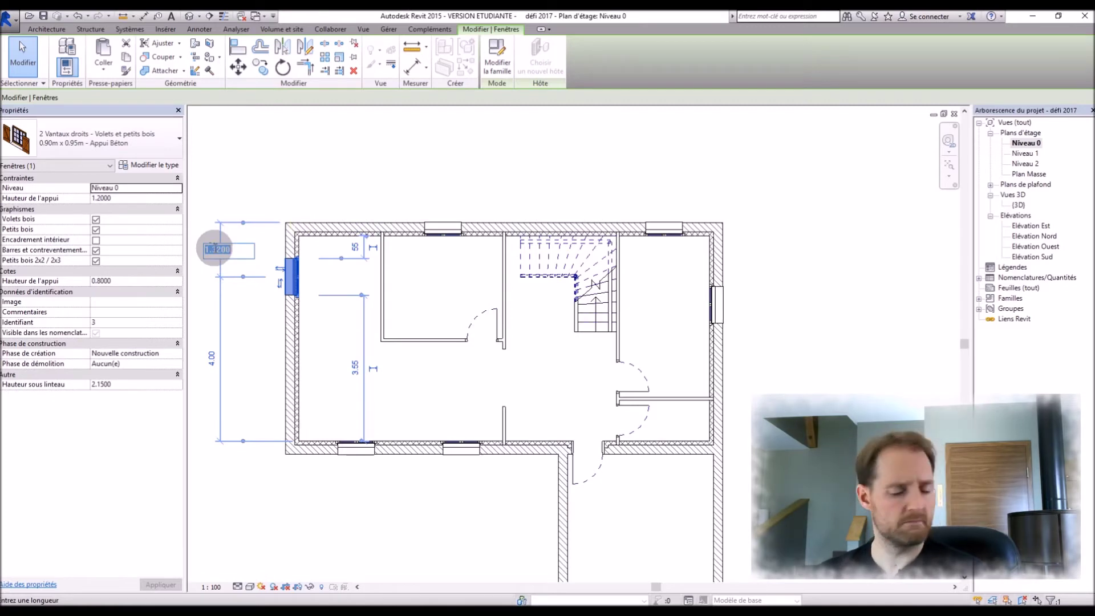
type("1")
key("Return")
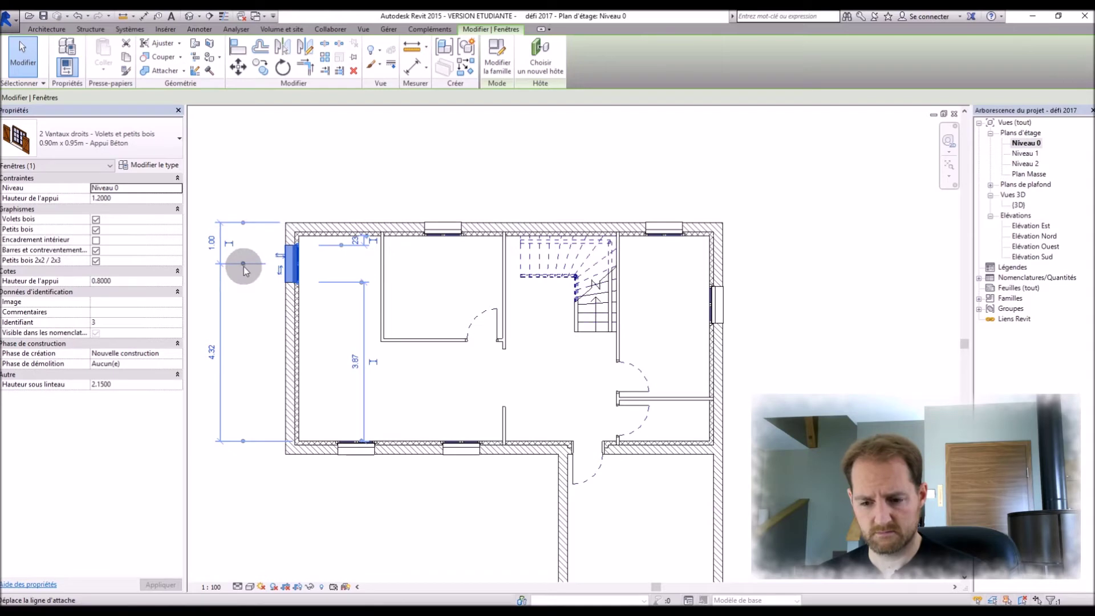
left_click(212, 238)
type("1.45")
key("Return")
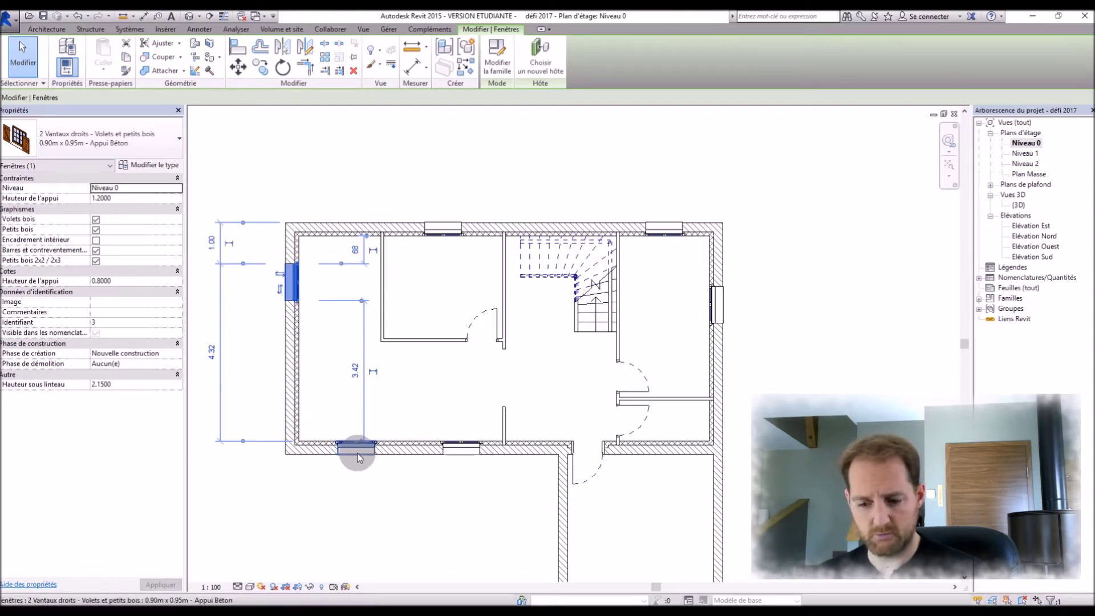
Step: Position the lower wall's left-hand window with its near edge 1.2 m from the outer face of the left exterior wall
left_click(357, 450)
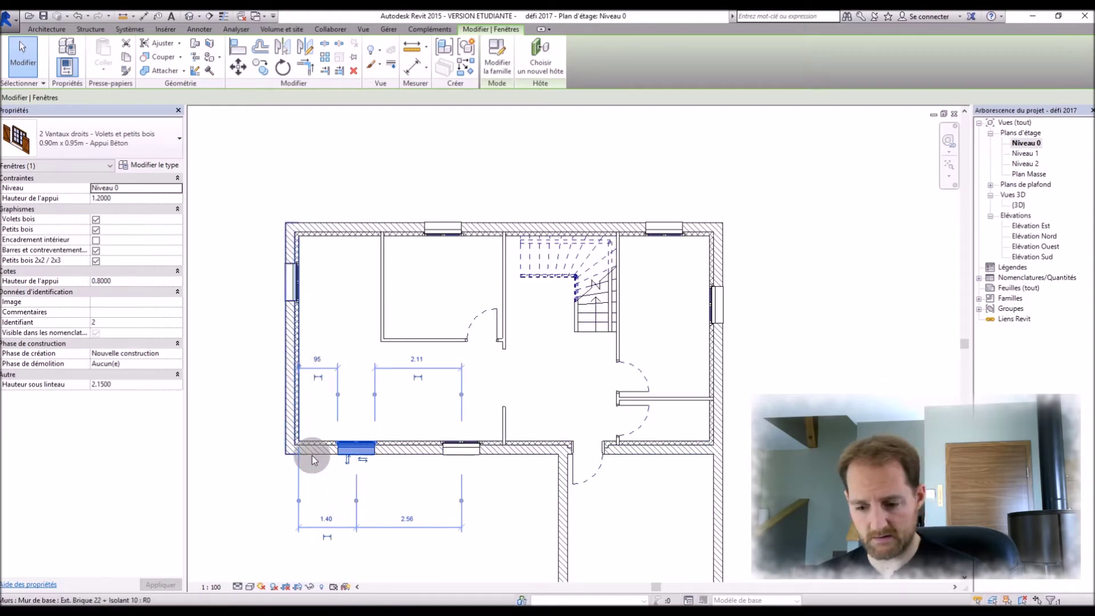
left_click_drag(296, 463, 285, 450)
left_click_drag(356, 500, 342, 449)
left_click(310, 520)
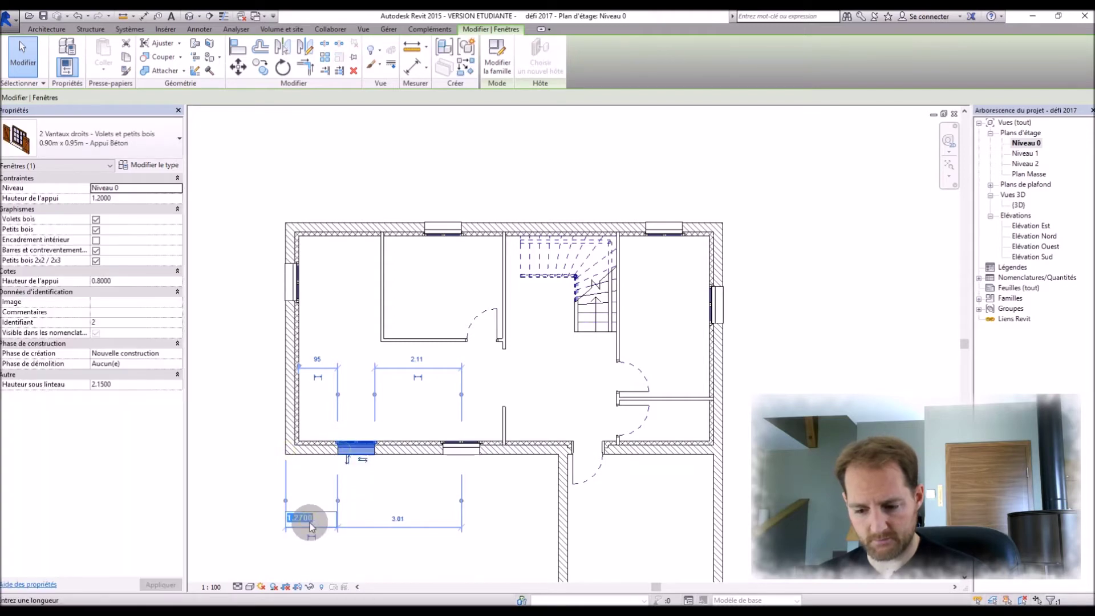
type("1.2")
key("Return")
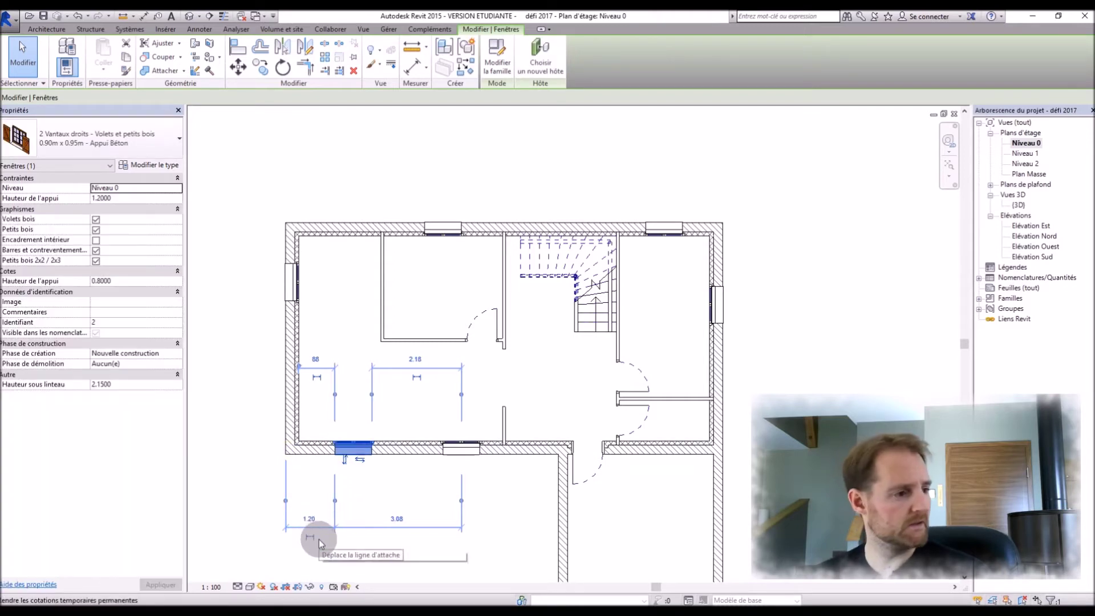
Step: Position the lower wall's right-hand window with its near edge 2 m from the outer face of the annex's left wall
left_click(476, 450)
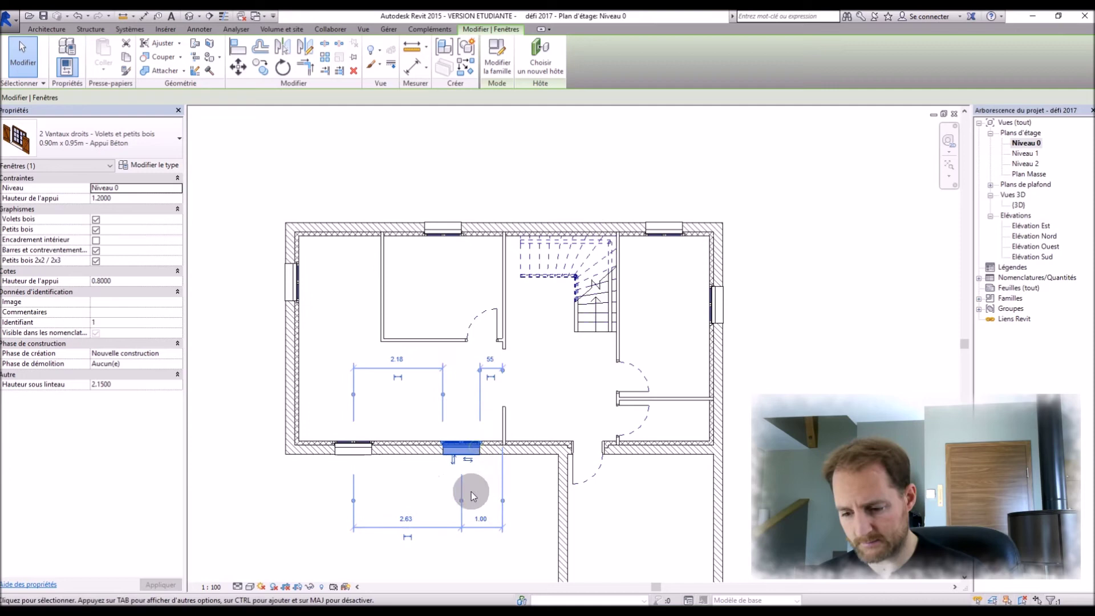
left_click_drag(502, 501, 559, 502)
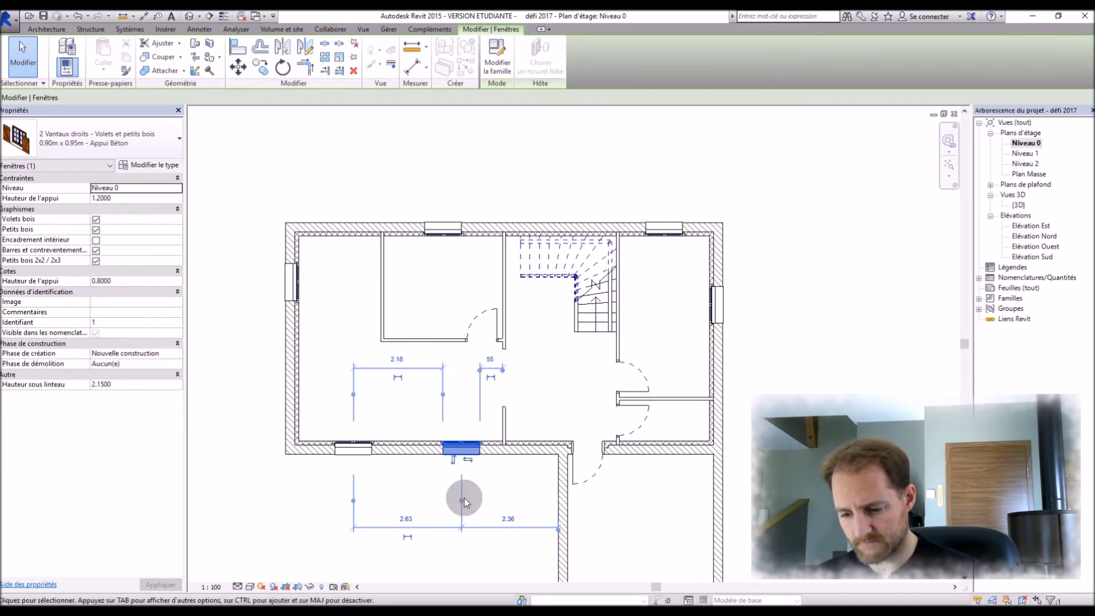
left_click_drag(483, 457, 482, 458)
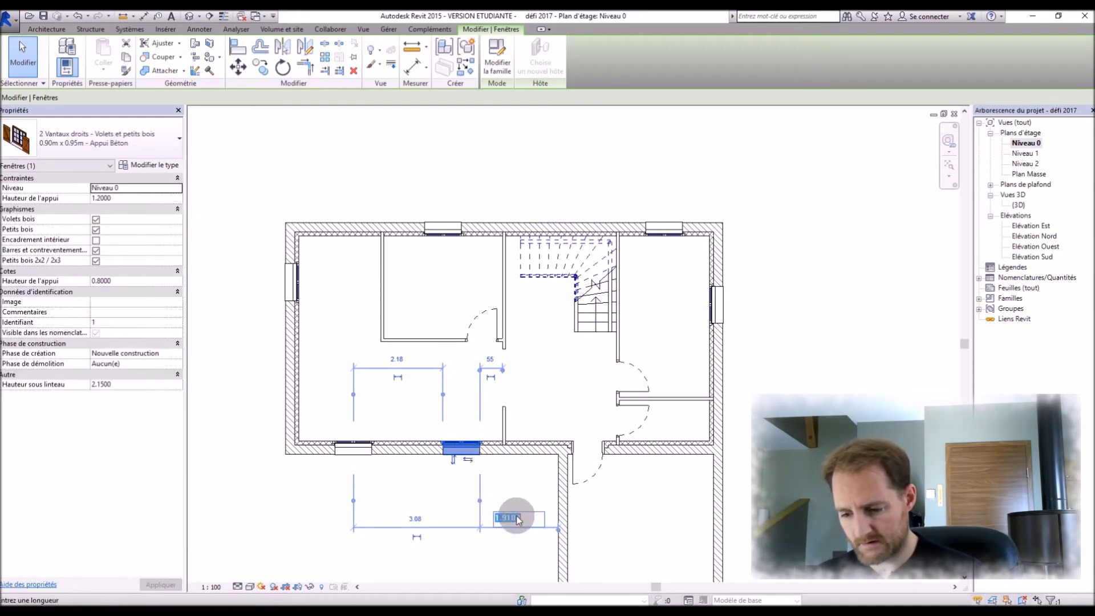
type("2")
key("Return")
left_click(805, 391)
scroll(706, 323, "down", 1)
scroll(707, 323, "down", 2)
scroll(641, 358, "up", 3)
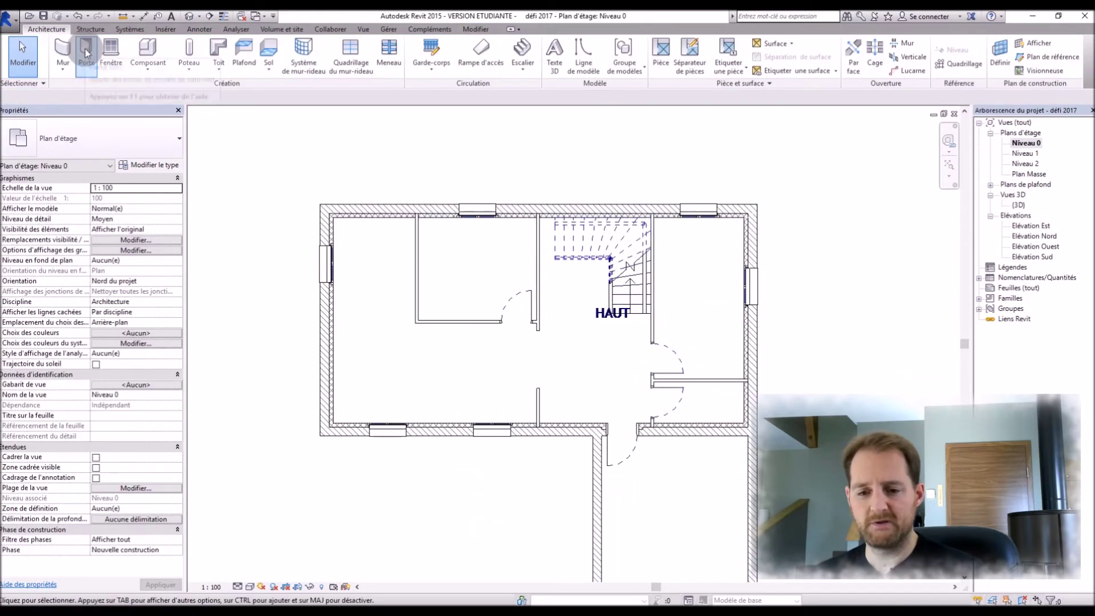
Step: Load the door family Entrée (avec angle d'ouverture) with its type PP Avec moulures (0.90 m x 2.15 m)
left_click(86, 53)
left_click(153, 166)
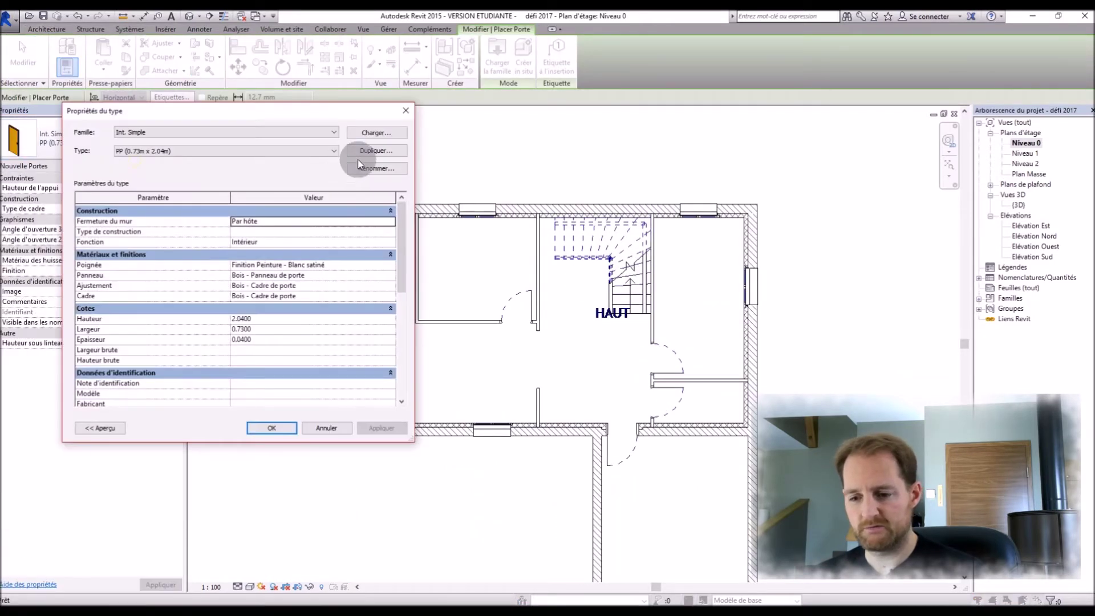
left_click(372, 135)
double_click(338, 394)
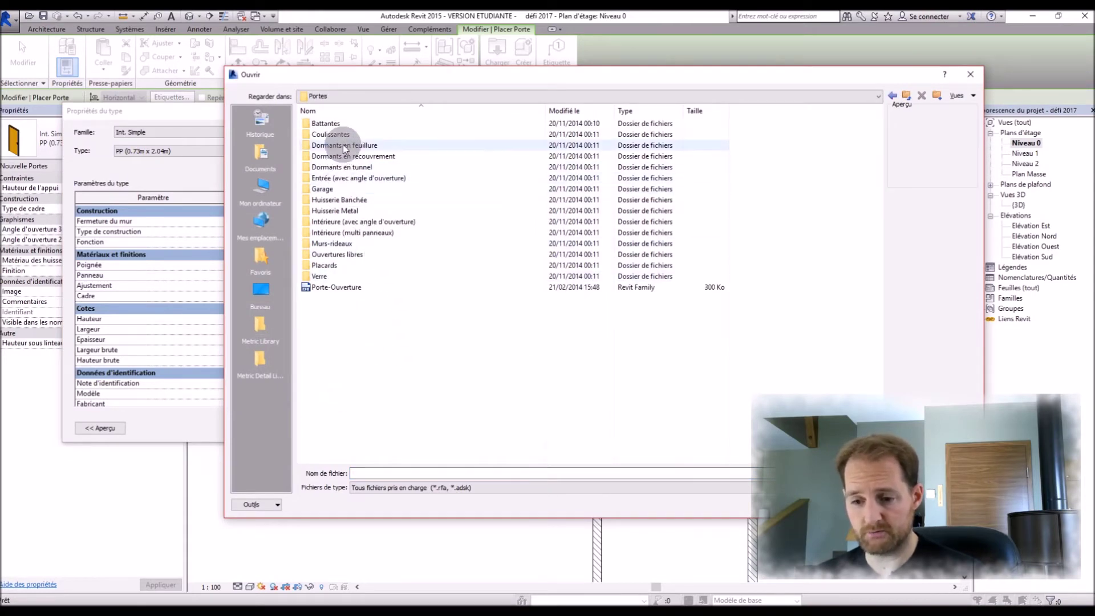
double_click(346, 177)
left_click(324, 134)
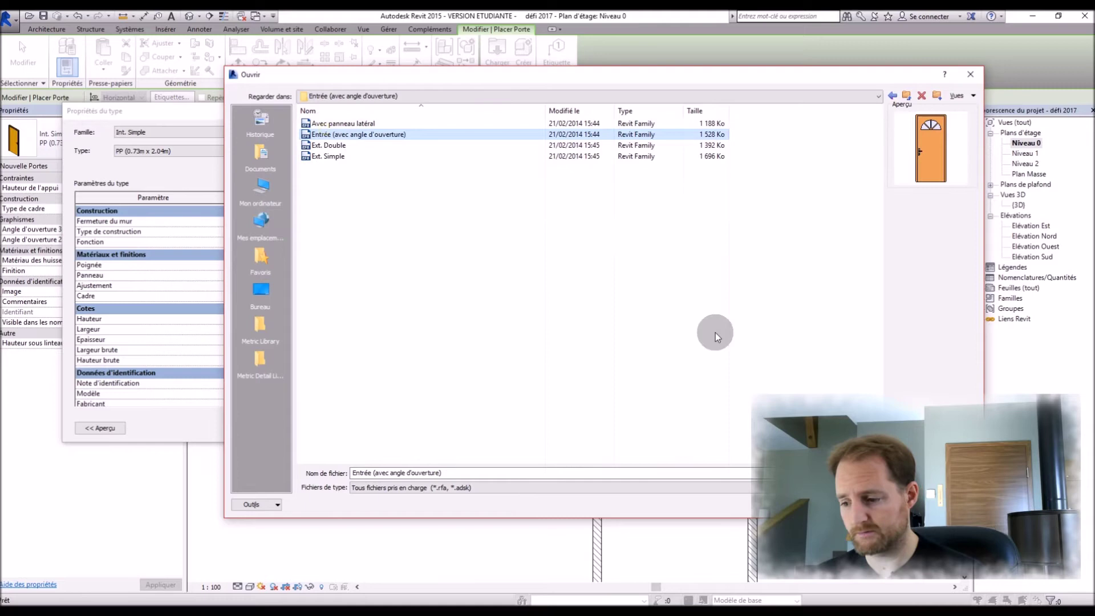
left_click(897, 504)
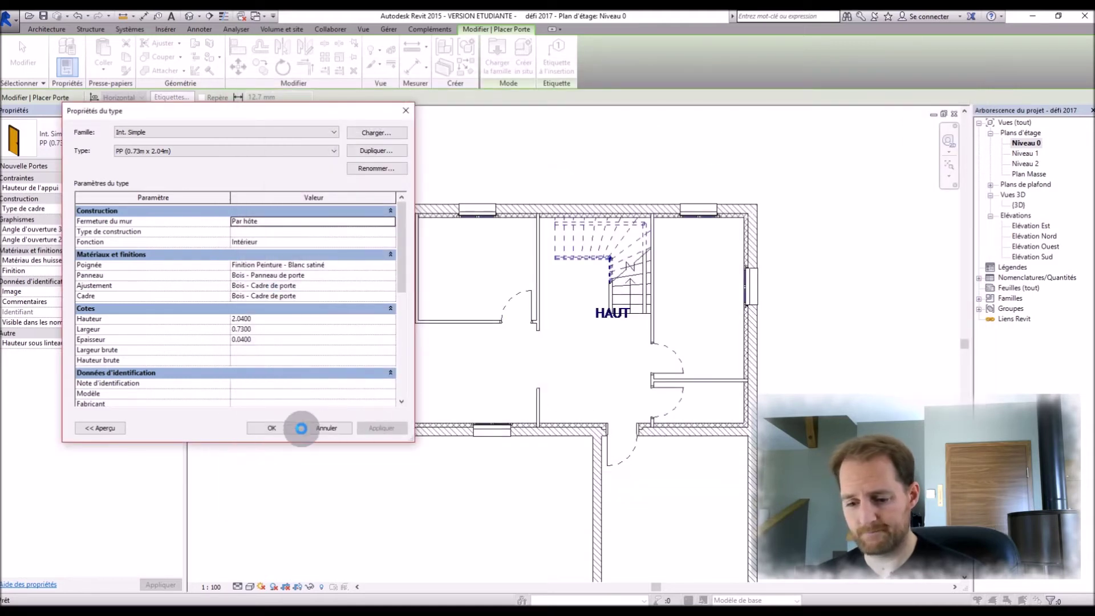
left_click(277, 427)
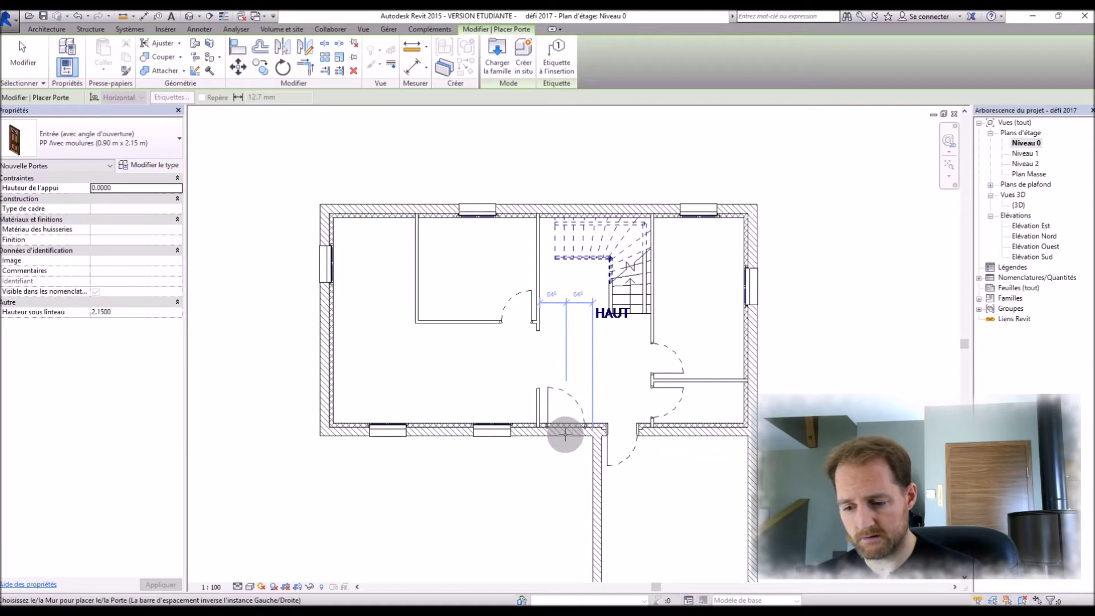
Step: Place the entrance door in the hall's lower exterior wall, midway between the partition and the annex's left wall, swinging inward
left_click(565, 436)
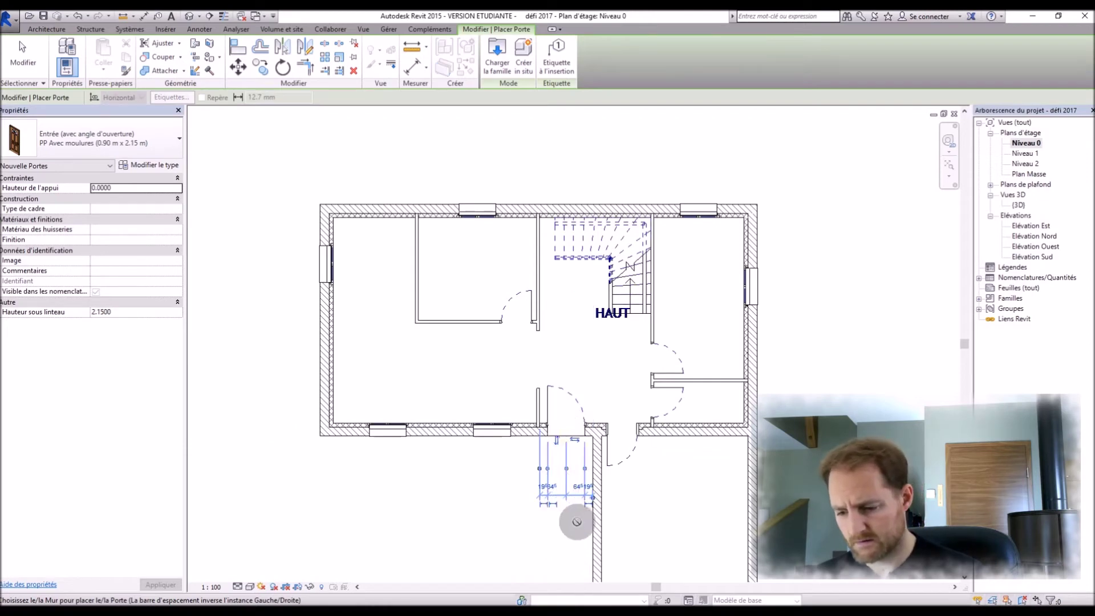
scroll(577, 522, "up", 5)
key("Escape")
left_click(577, 439)
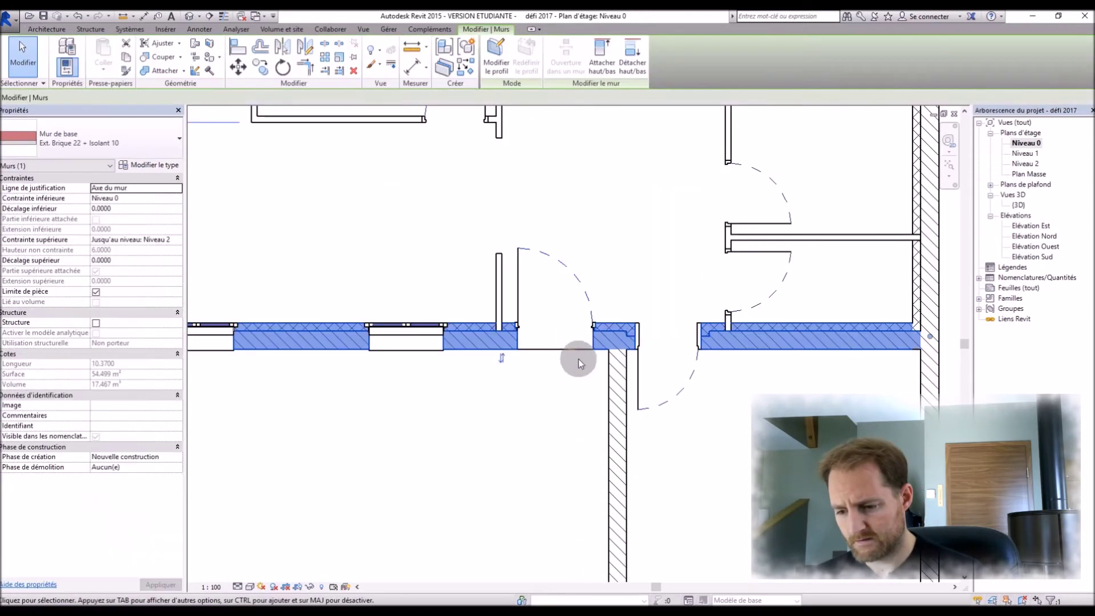
Step: Set the gap between the entrance door and the annex's left wall to 0.15 m
left_click(576, 356)
left_click(589, 398)
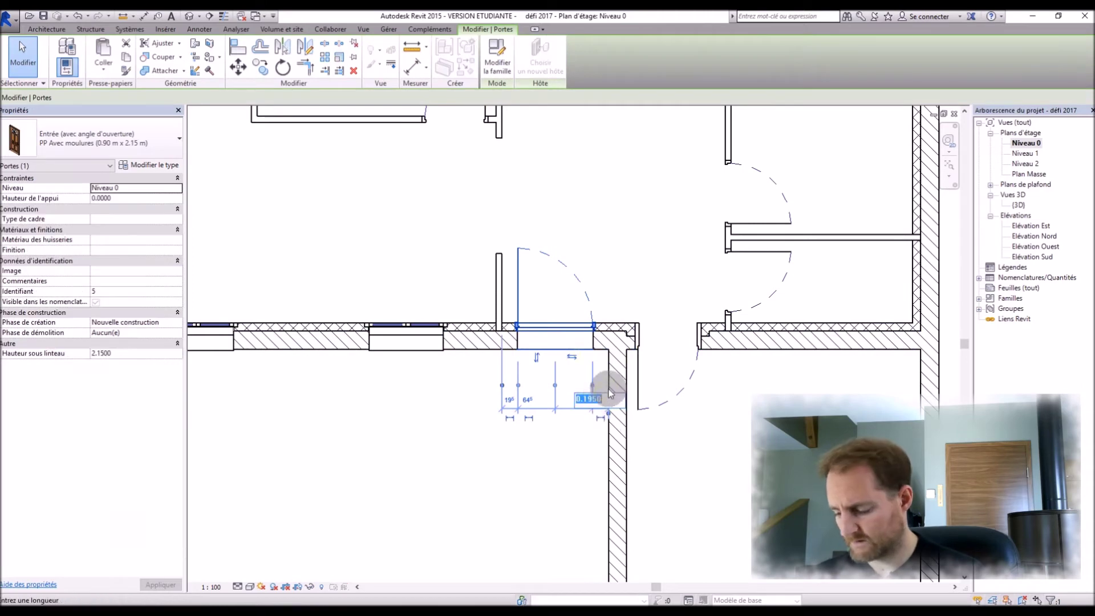
type("0.15")
key("Return")
left_click(500, 480)
scroll(501, 480, "down", 5)
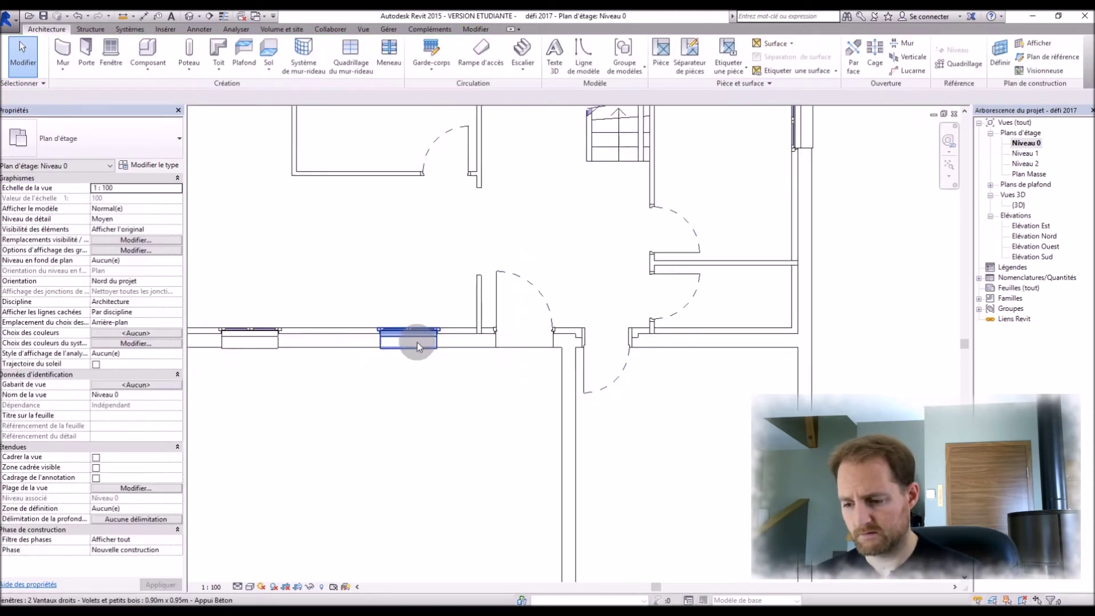
Step: Load the garage door family Garage basculante with its 2.4m x 2m type for placement
left_click(86, 54)
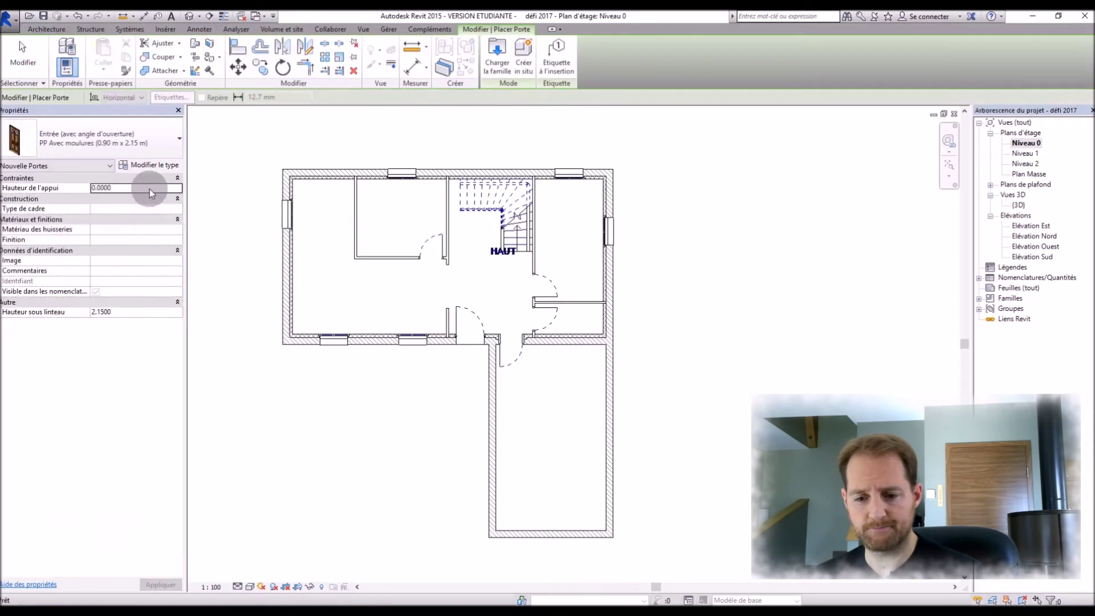
left_click(152, 168)
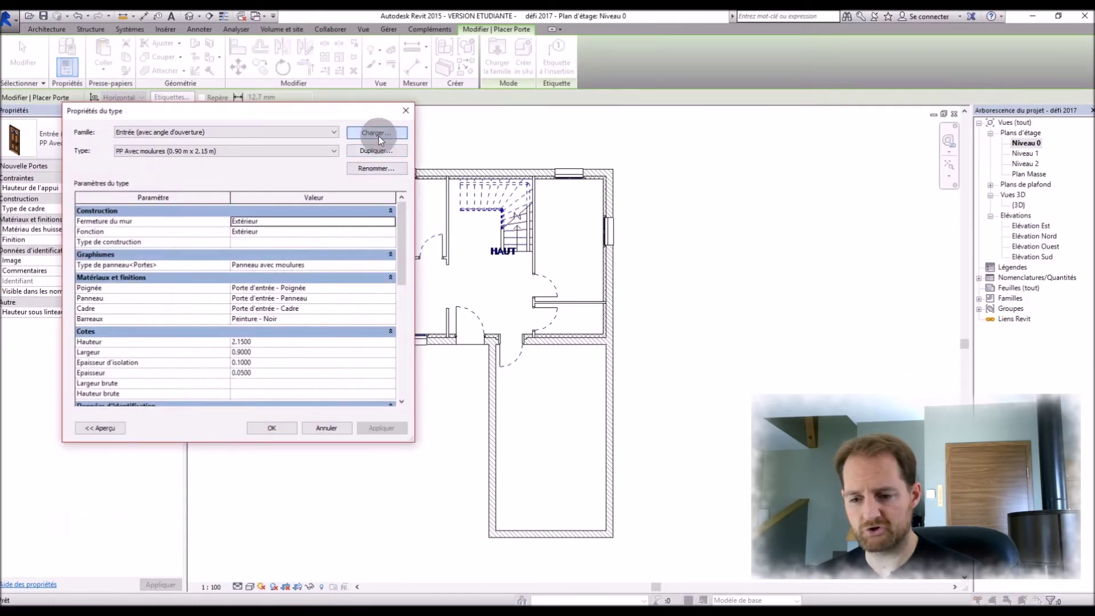
left_click(379, 136)
left_click(330, 398)
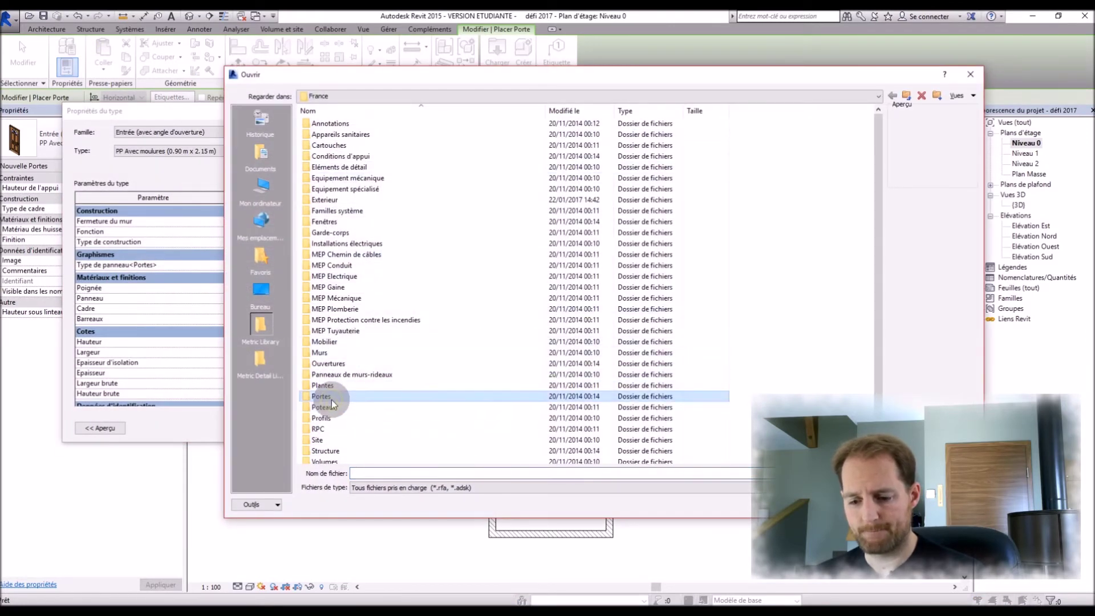
double_click(331, 399)
double_click(337, 188)
left_click(332, 125)
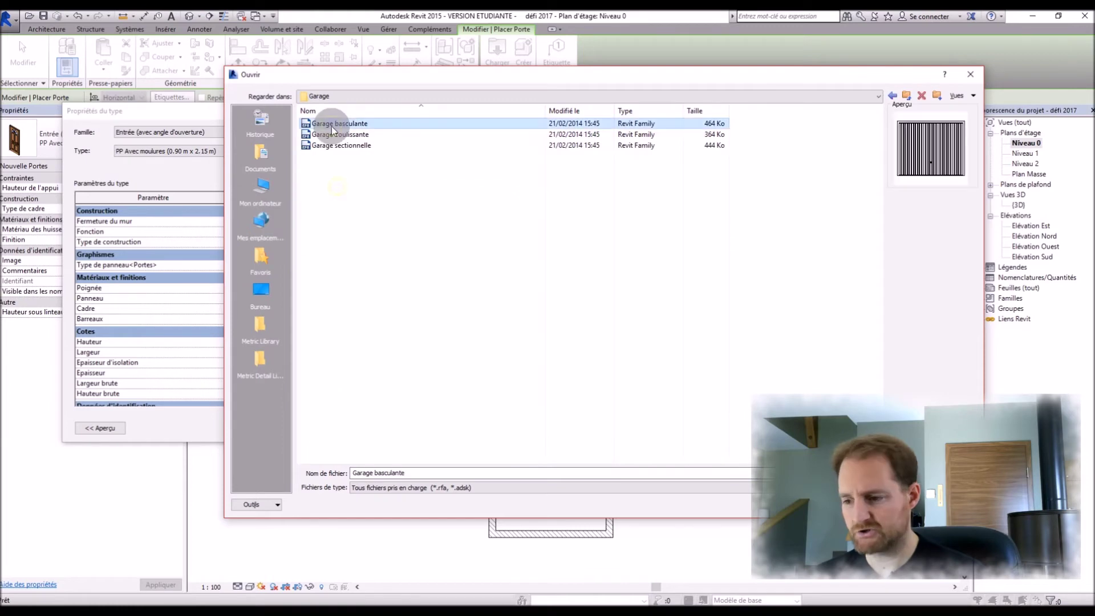
left_click(904, 504)
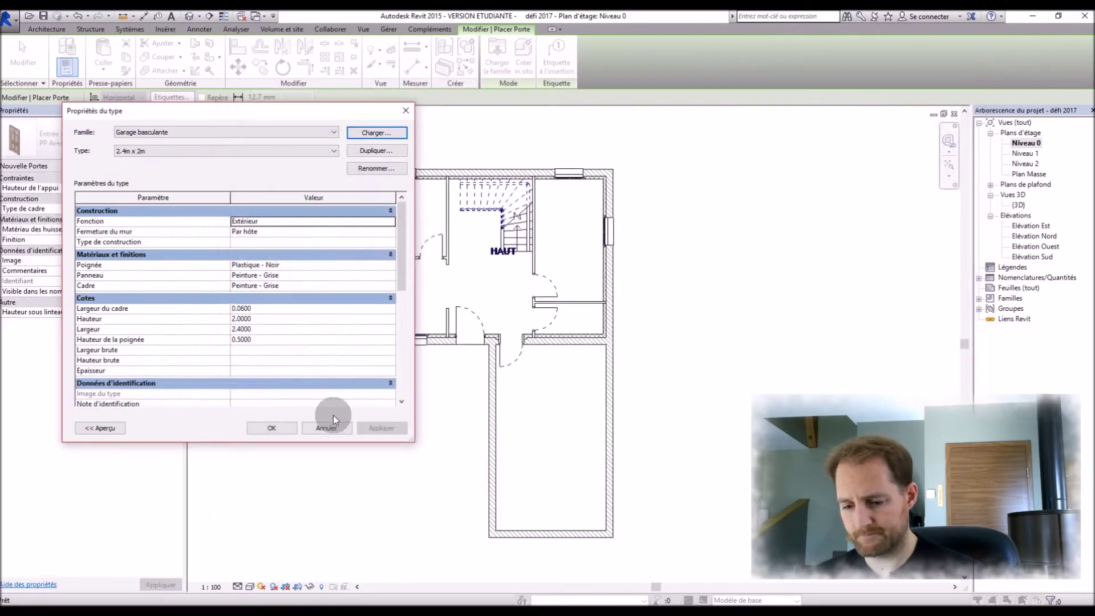
left_click(272, 428)
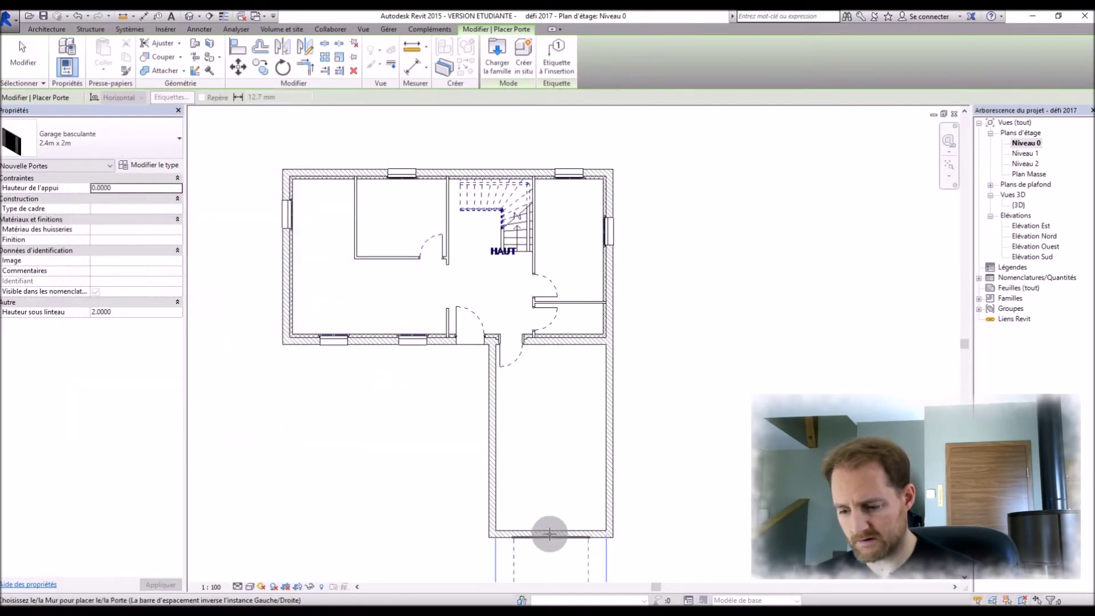
Step: Place the garage door at the middle of the annex's lower exterior wall
left_click(548, 538)
key("Escape")
key("Escape")
scroll(526, 422, "up", 1)
Step: Load the window family 1 Vantail long sans poignee from the En pré-cadre folder of the window library
left_click(87, 63)
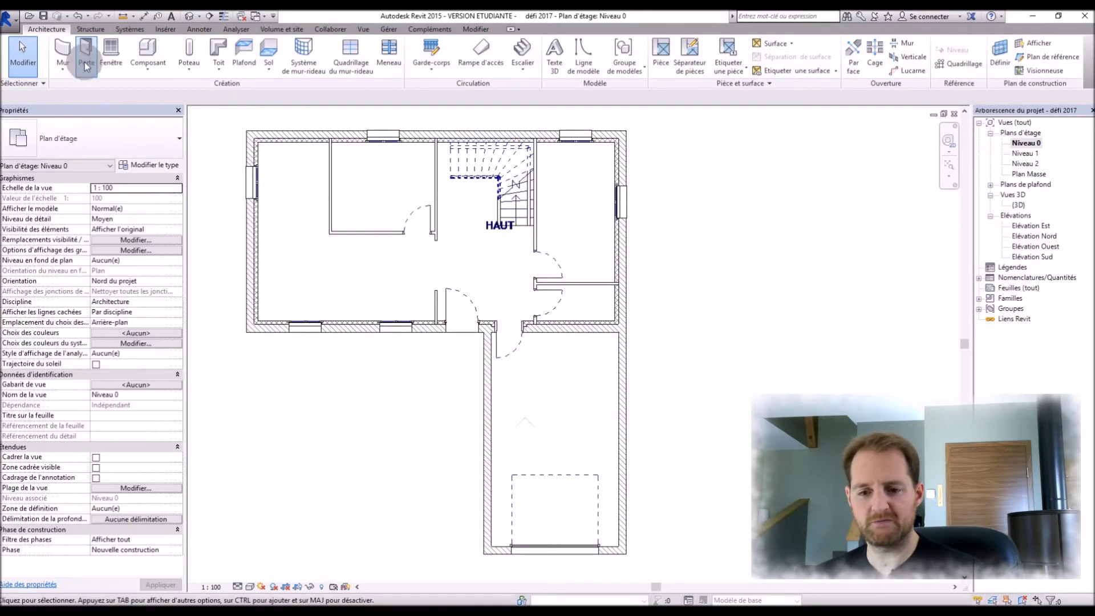
left_click(110, 57)
left_click(147, 165)
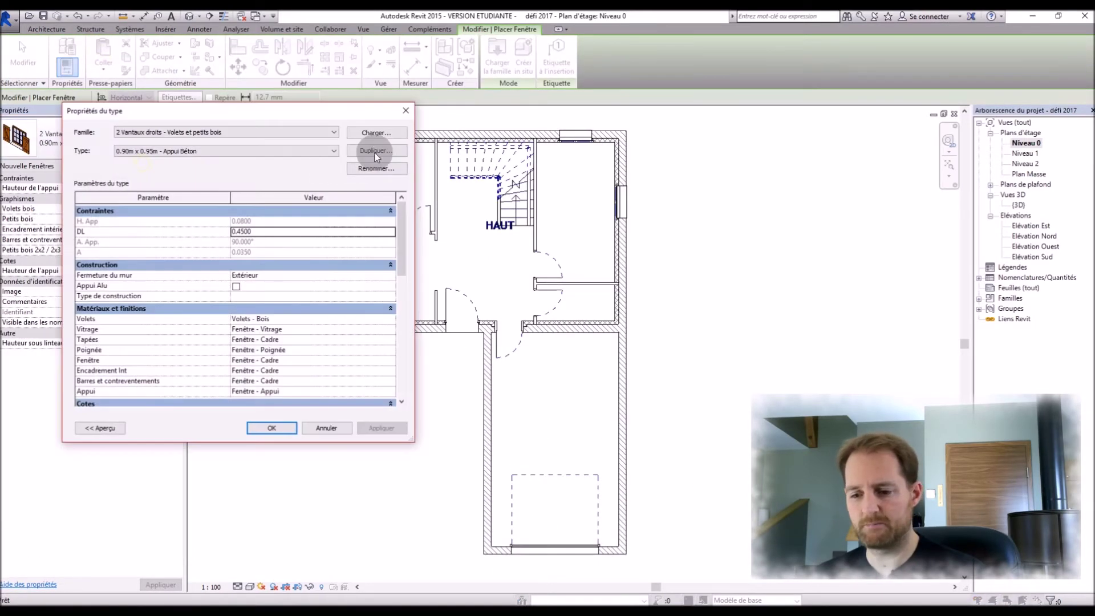
left_click(381, 140)
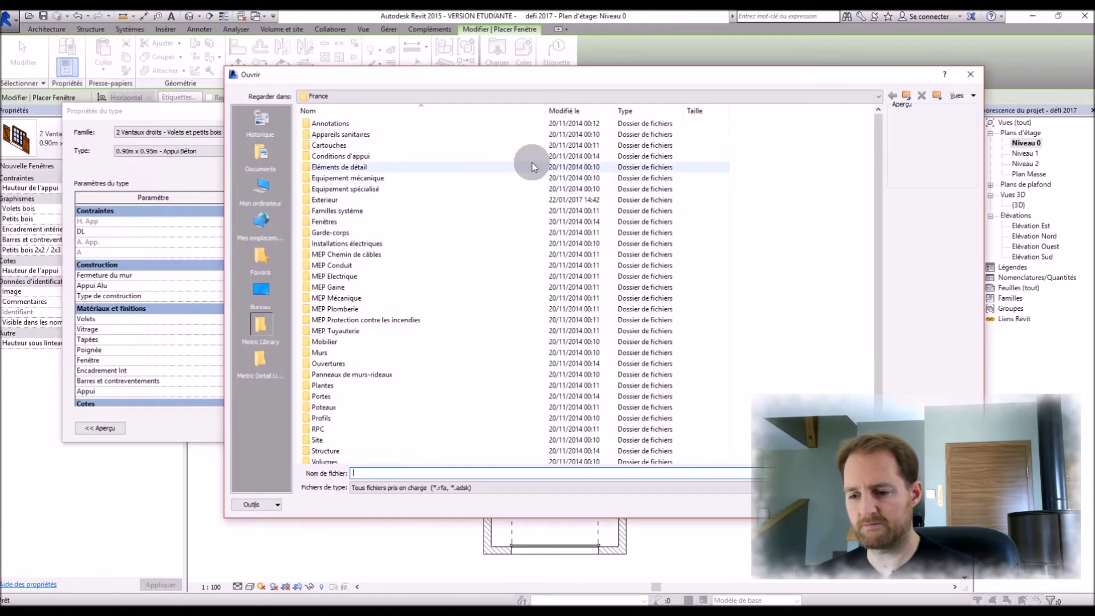
double_click(333, 218)
double_click(337, 156)
left_click(345, 124)
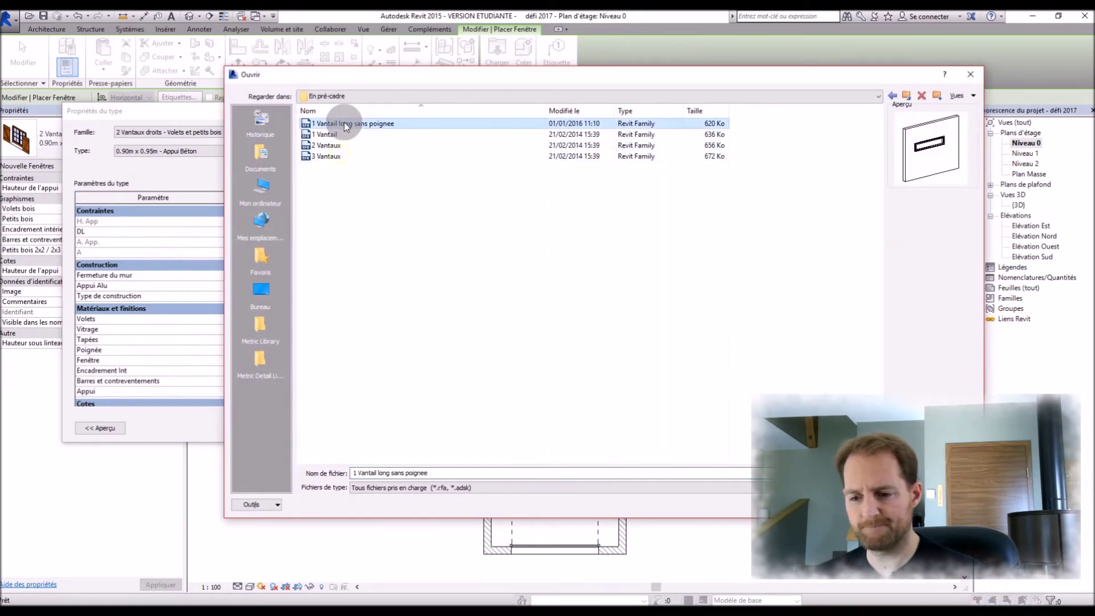
left_click(955, 472)
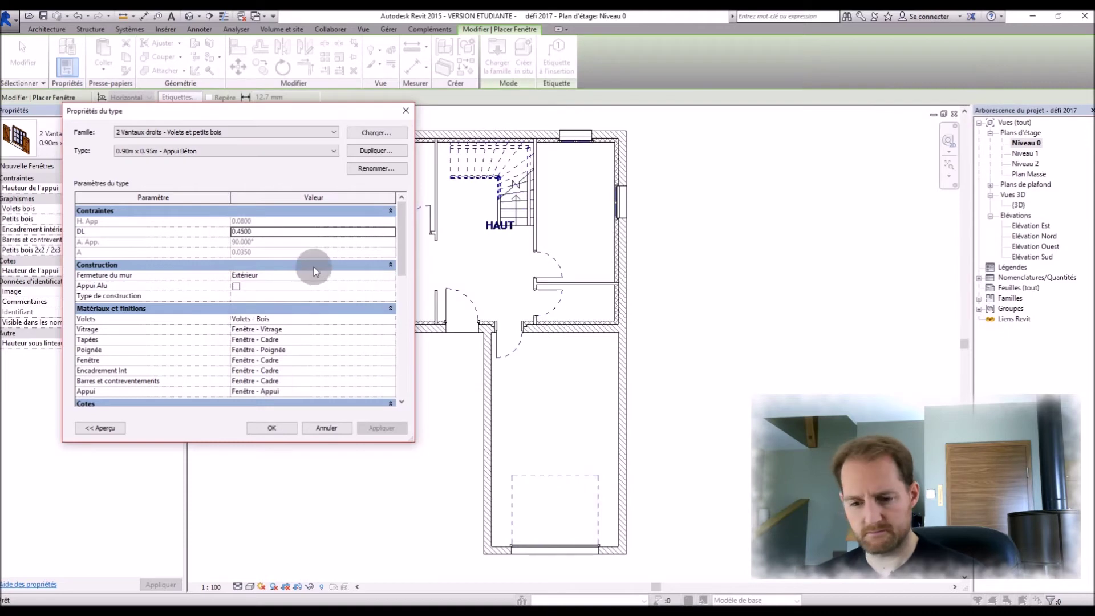
left_click(270, 428)
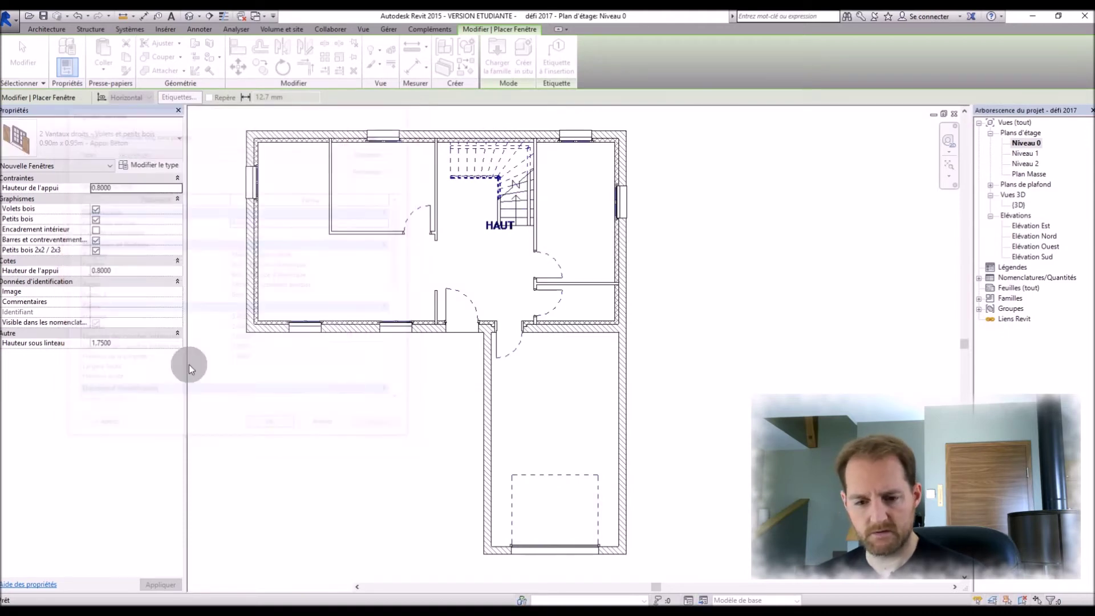
Step: Place the long handleless window at the middle of the annex's right wall with a sill height of 1.4 m
left_click(128, 179)
left_click(132, 187)
type("1.4000")
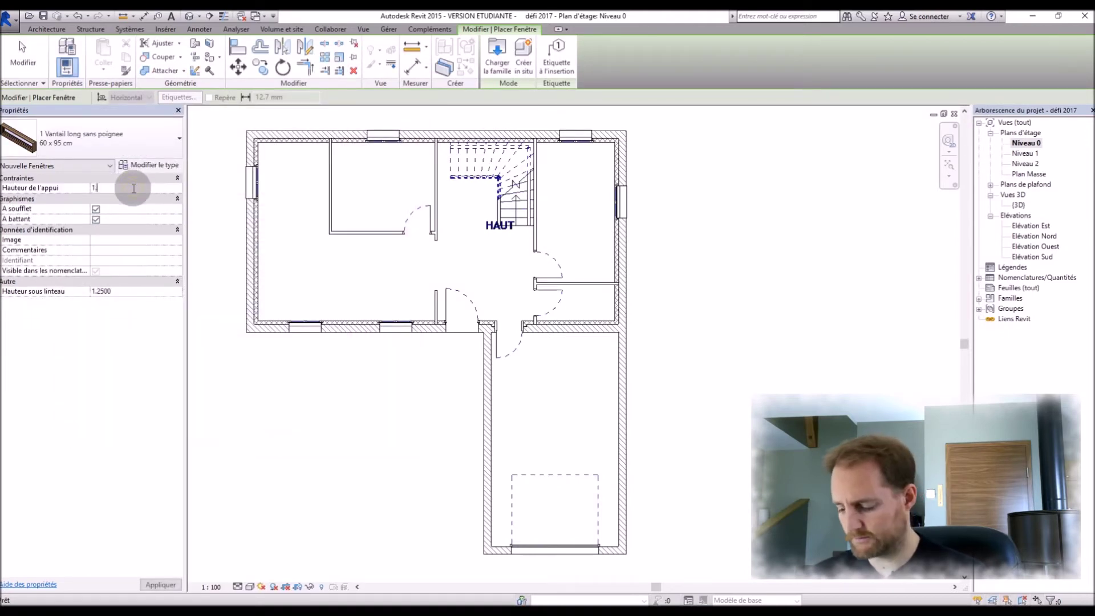
left_click(626, 441)
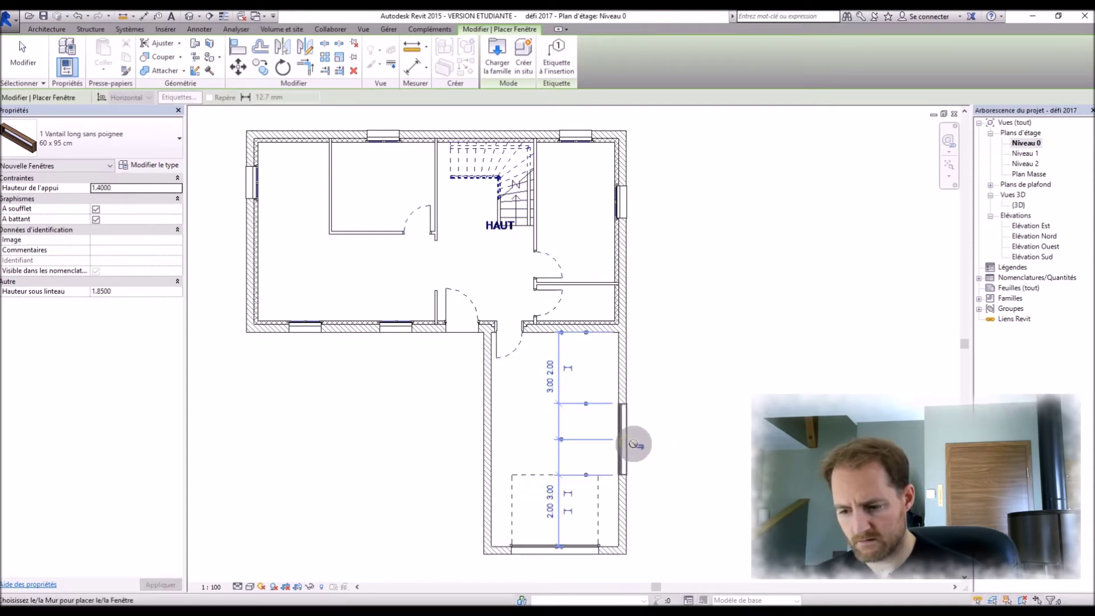
scroll(641, 496, "up", 4)
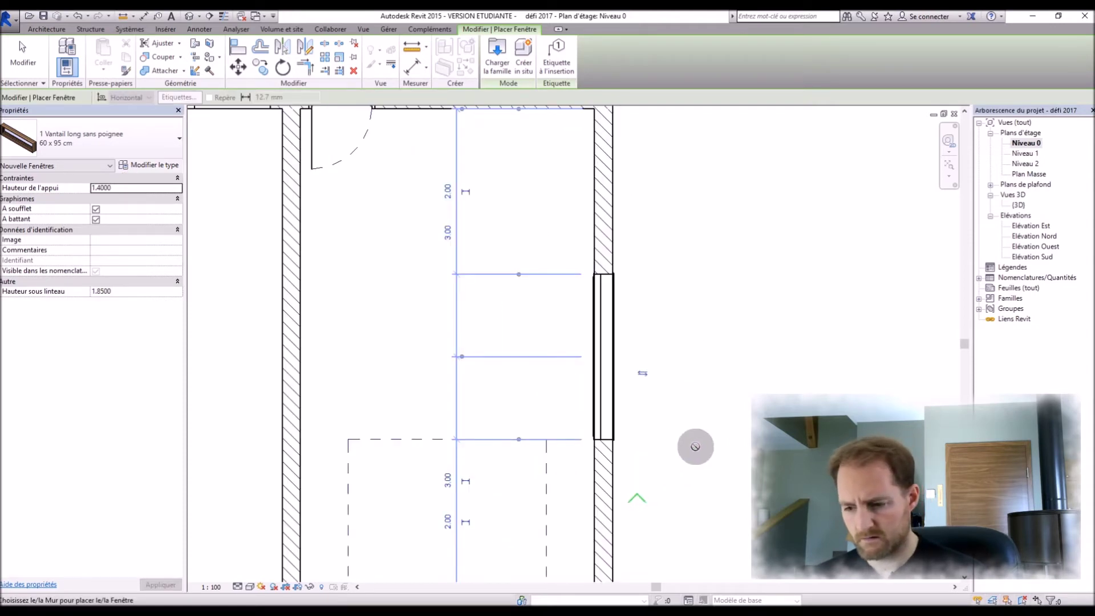
scroll(694, 447, "down", 3)
key("Escape")
key("Escape")
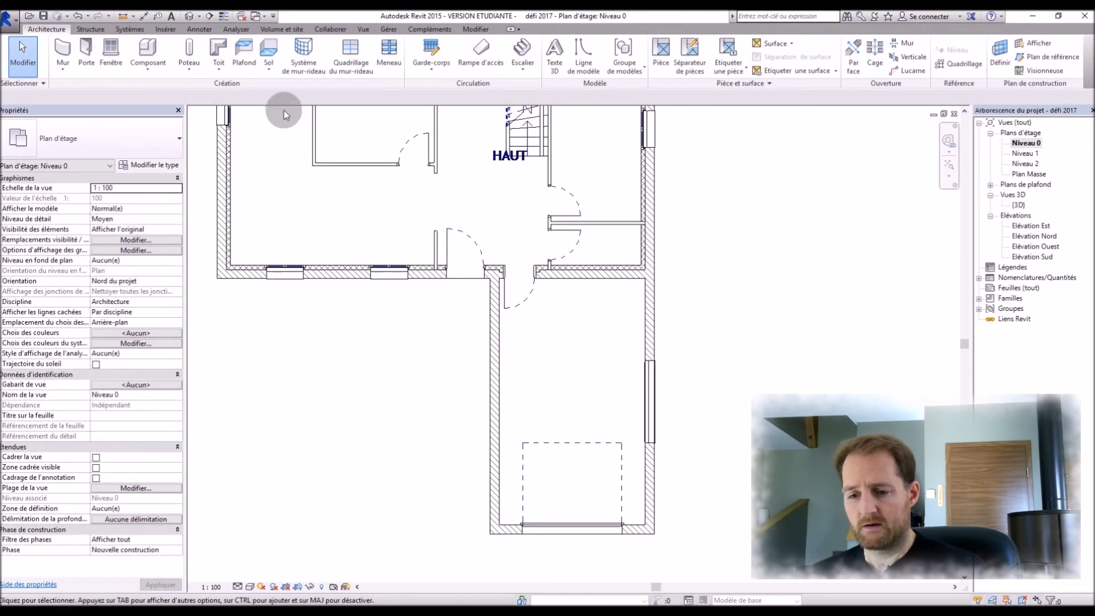
Step: Load the window family 1 Vantail from the En pré-cadre folder with its 40 x 60 cm type
left_click(110, 54)
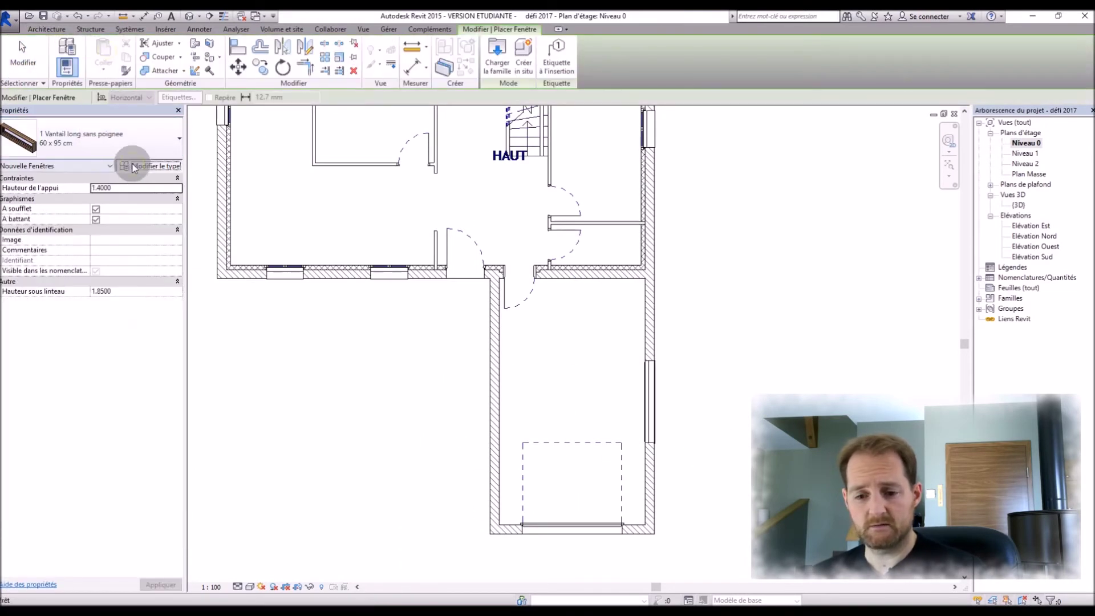
left_click(150, 164)
left_click(376, 137)
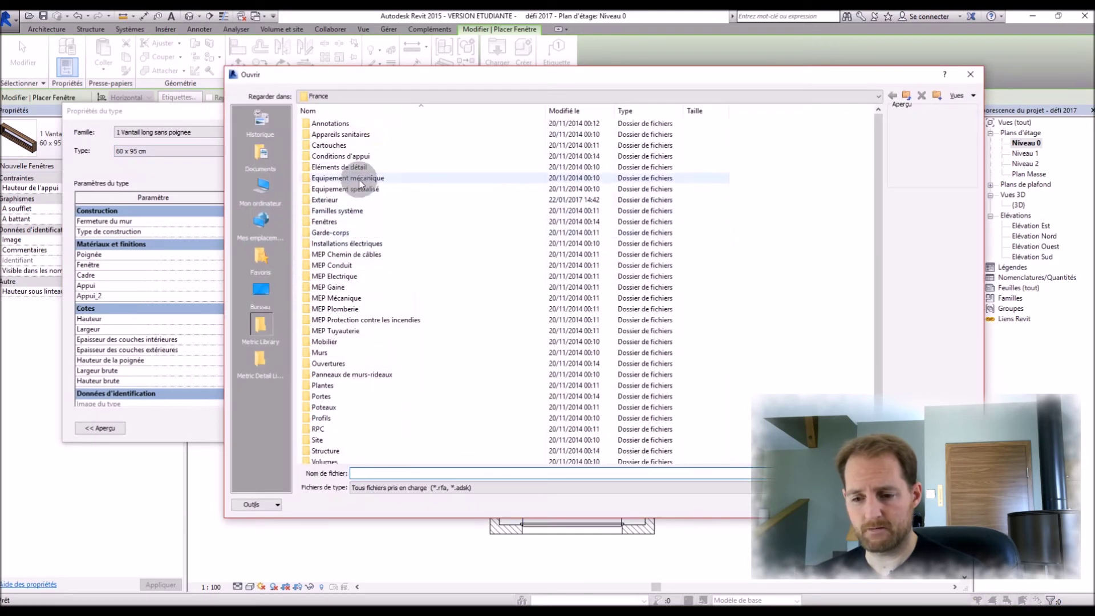
double_click(348, 220)
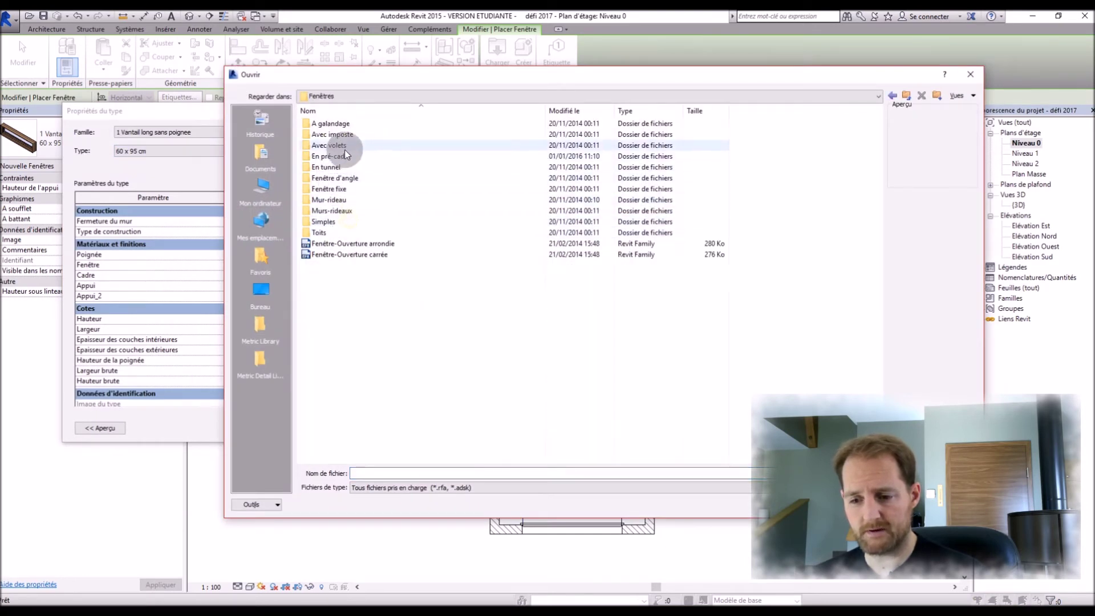
double_click(347, 156)
left_click(337, 135)
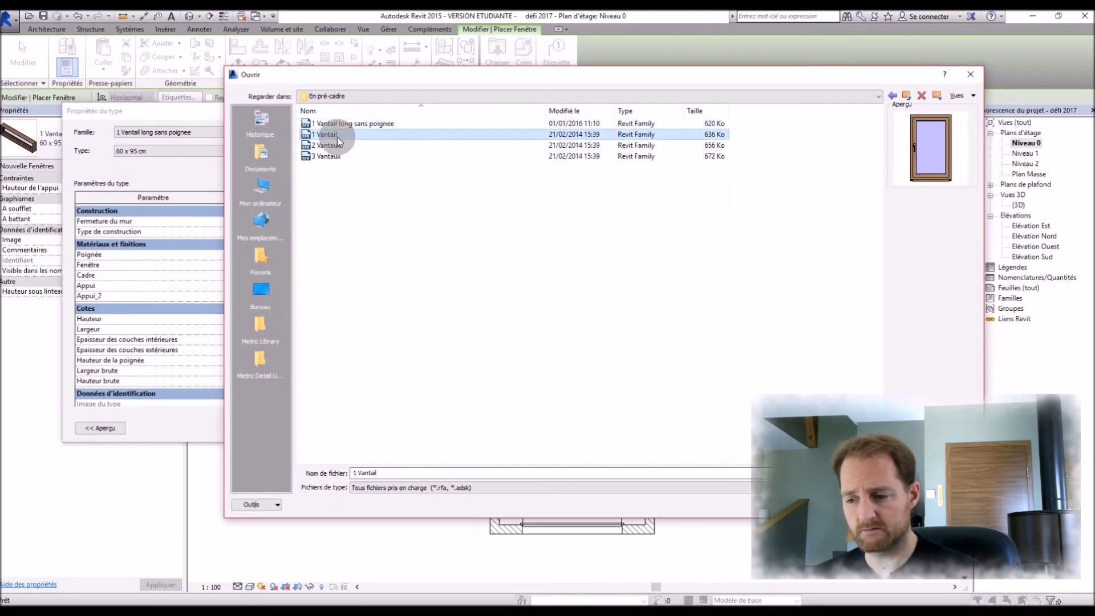
left_click(809, 505)
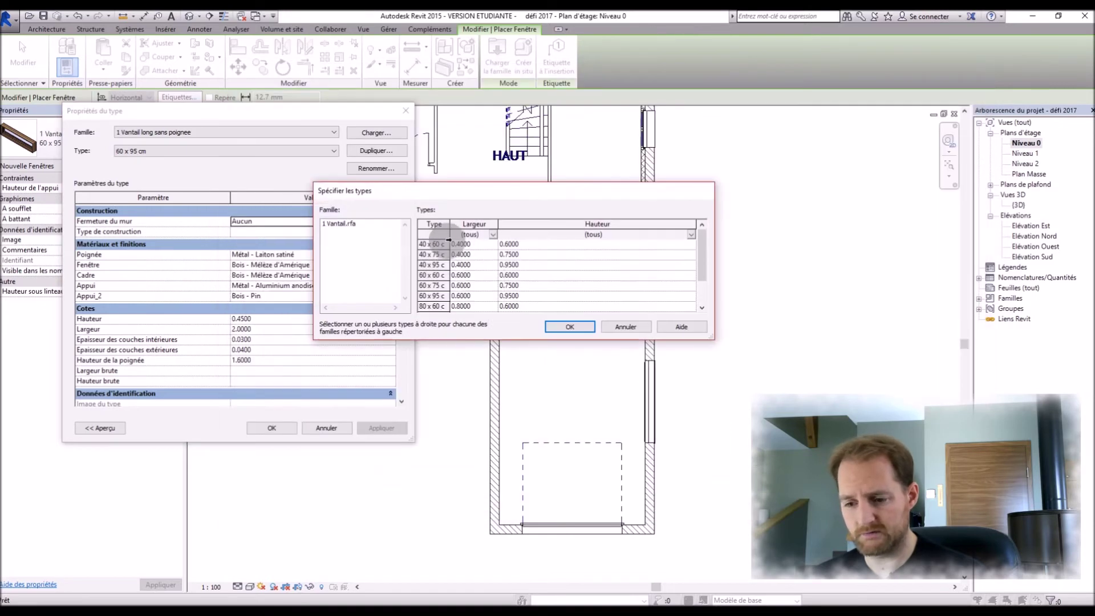
left_click(448, 242)
left_click(570, 326)
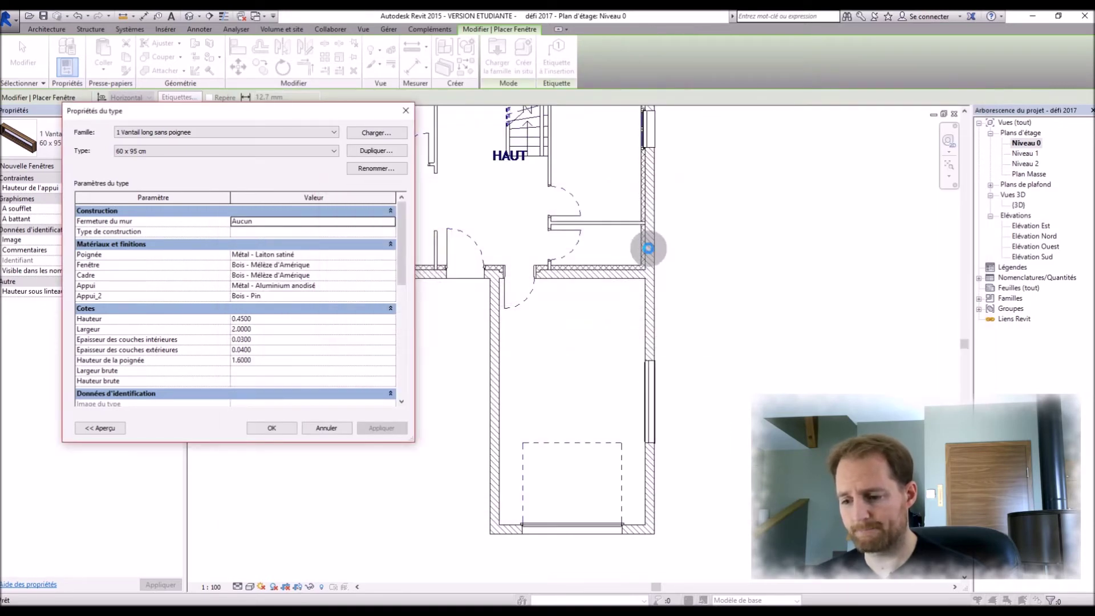
left_click(272, 428)
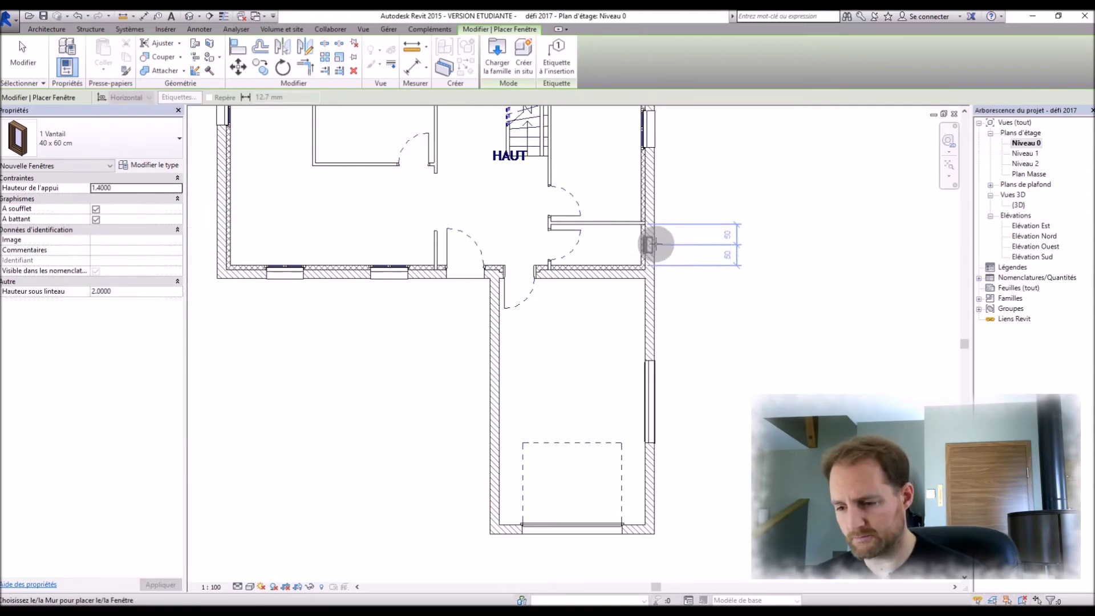
Step: Place the 40 x 60 cm window in the small lower-right room's exterior right wall, midway between its partition and the lower wall
key("Escape")
key("Escape")
scroll(738, 395, "down", 2)
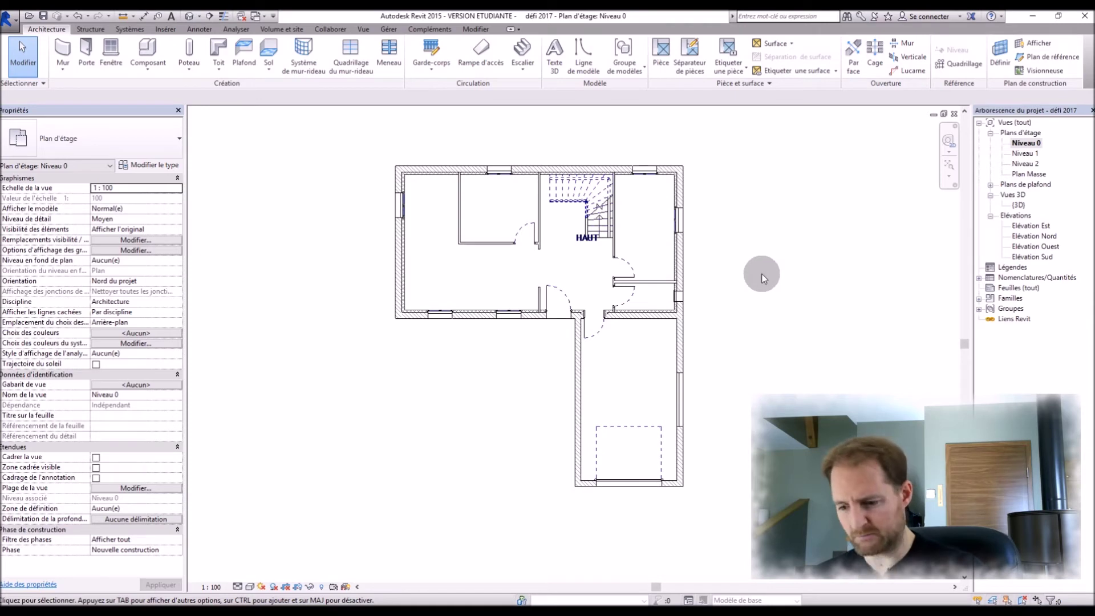
Step: In the Niveau 1 plan, place a 40 x 60 cm window in the small lower-right room's exterior wall, about 0.50 m from the partition
double_click(1029, 154)
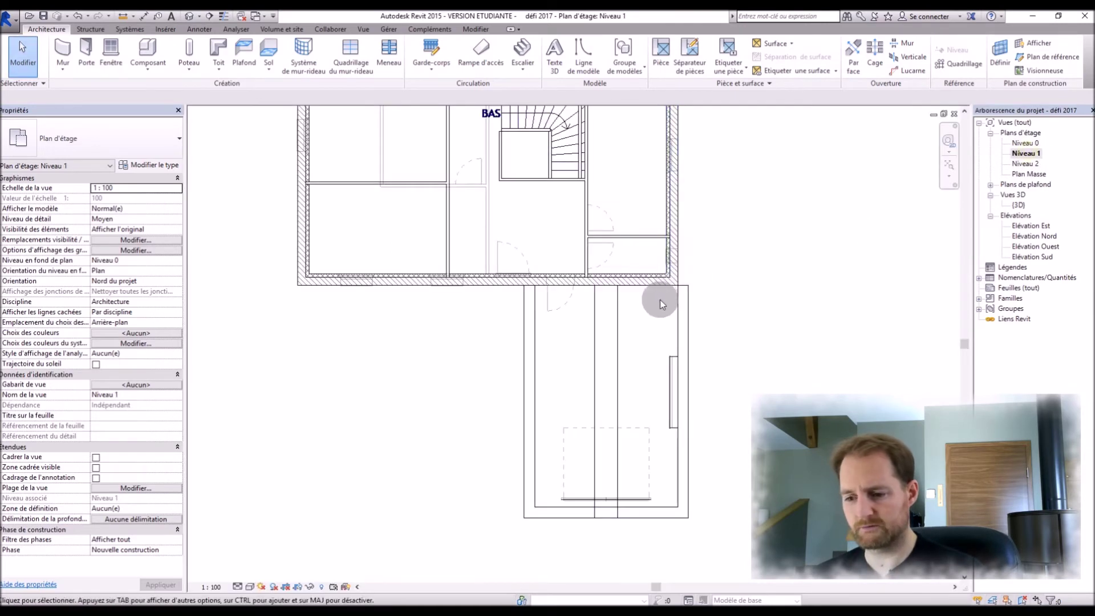
scroll(655, 336, "down", 3)
scroll(556, 163, "up", 3)
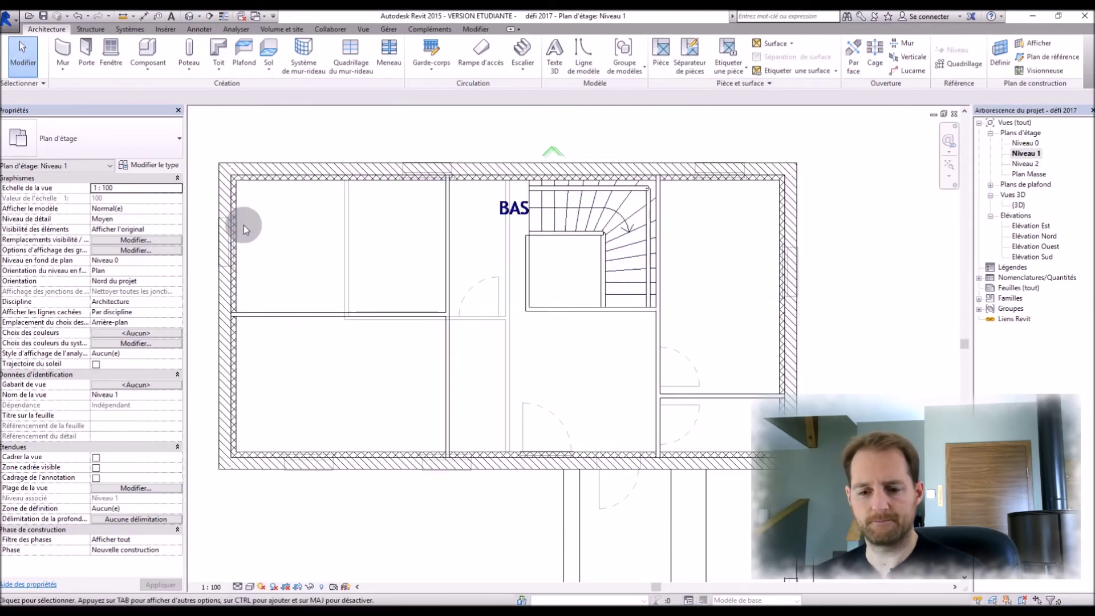
left_click(111, 54)
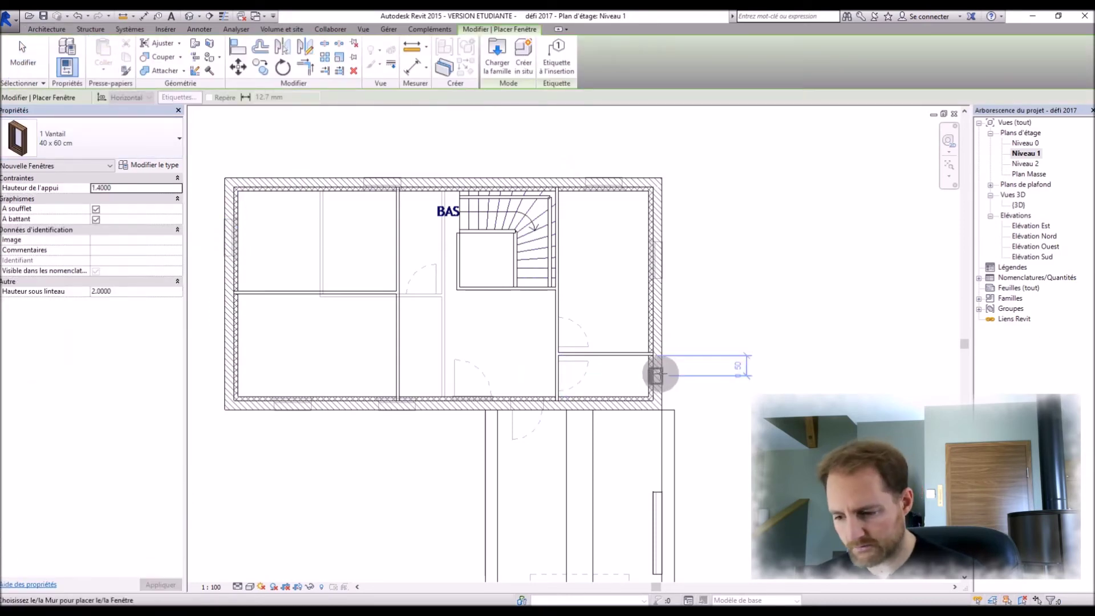
scroll(657, 379, "up", 2)
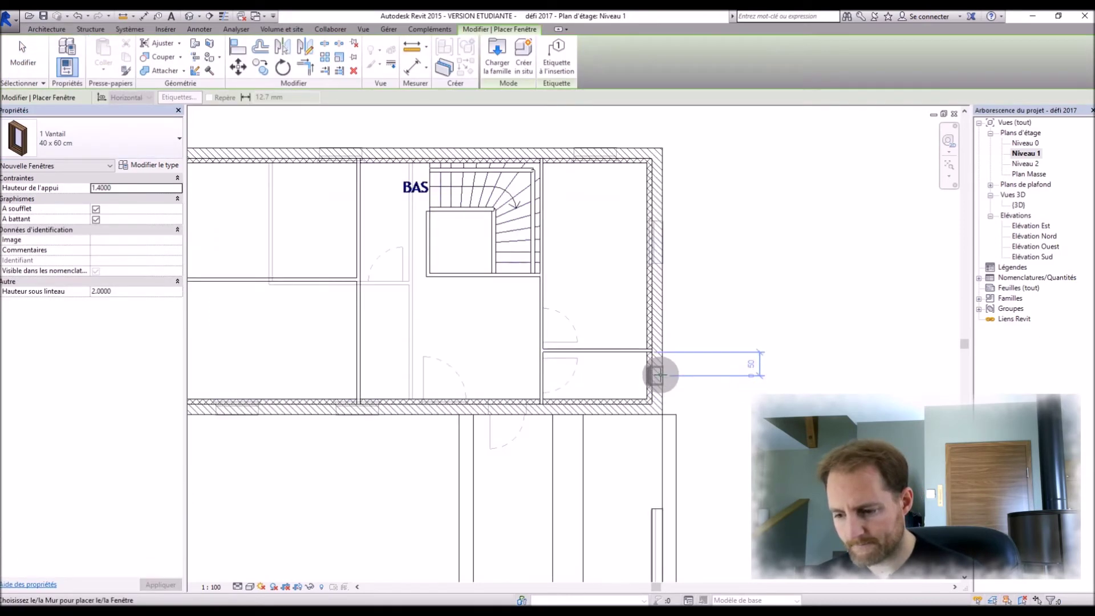
left_click(655, 376)
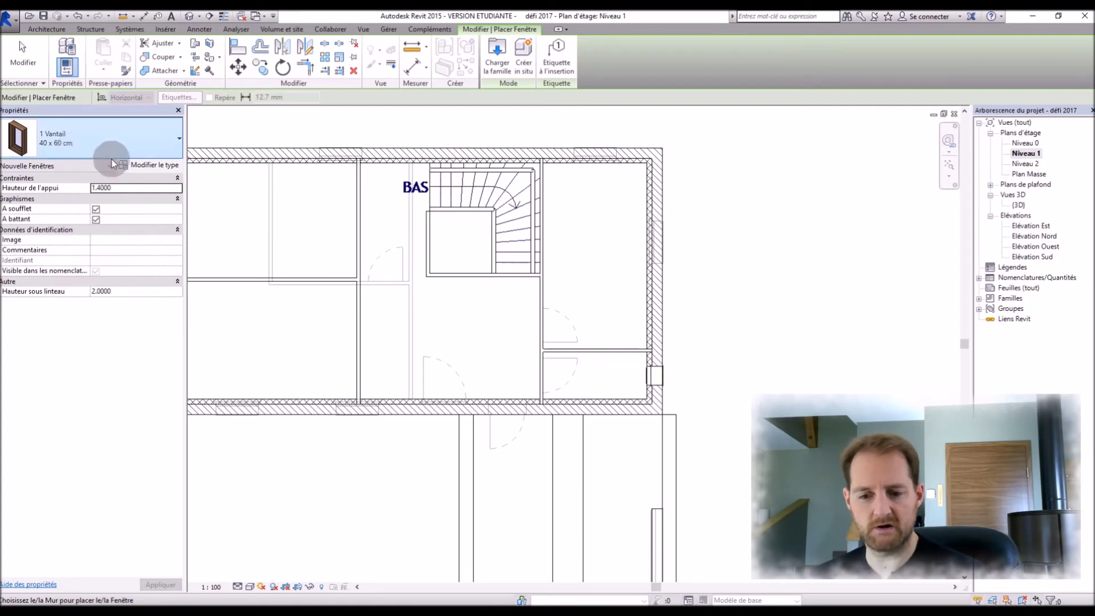
Step: Place a 2 Vantaux droits - Volets et petits bois 0.90m x 0.95m window in the upper-right room's right wall, centred about 2.25 m from the partition
left_click(132, 166)
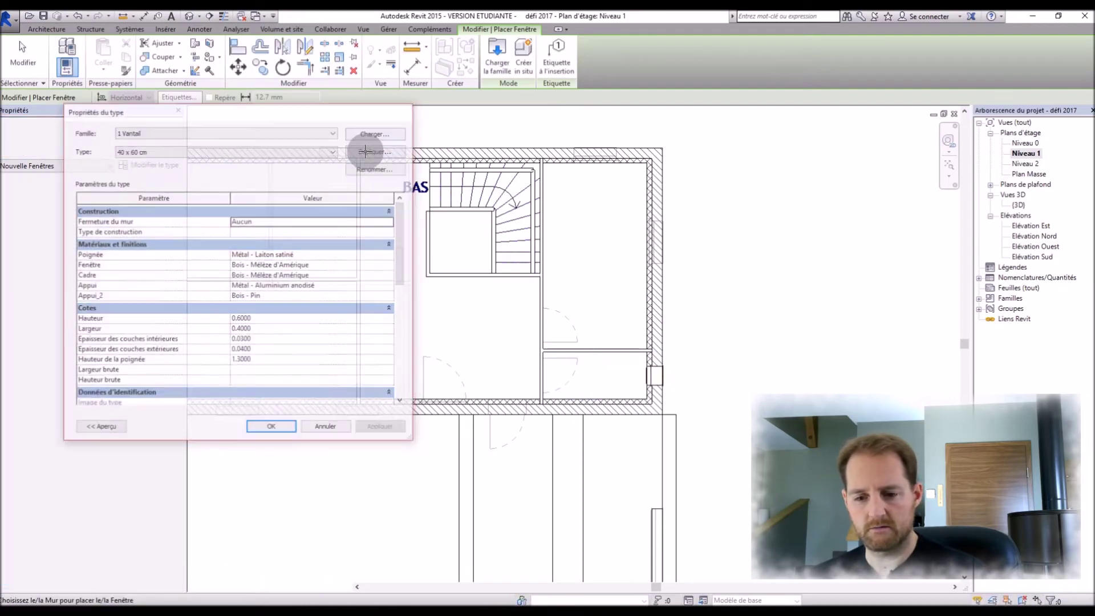
key("Escape")
left_click(111, 142)
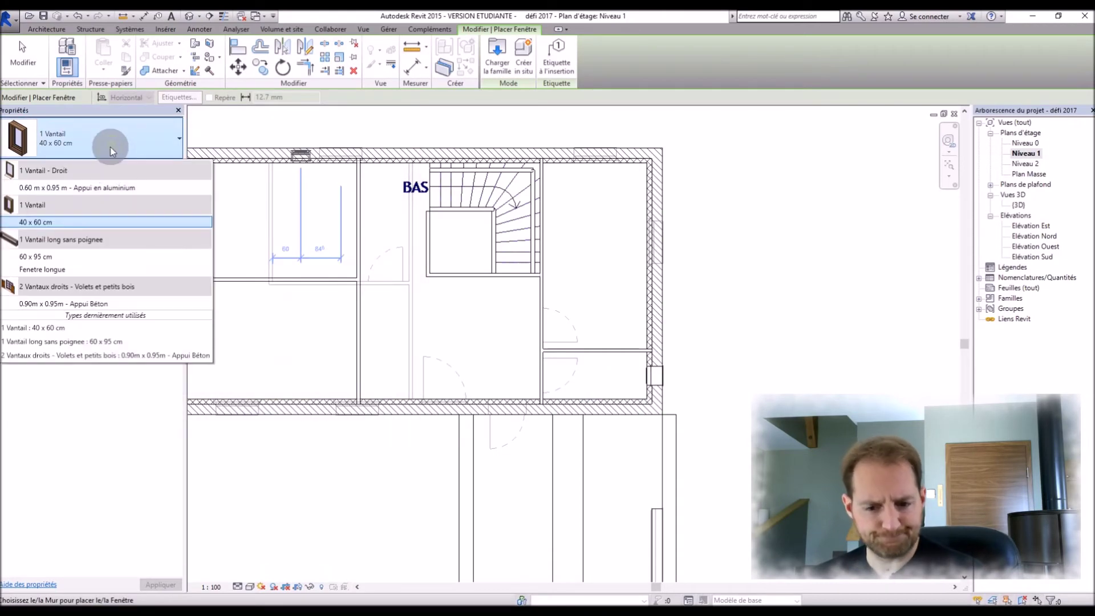
left_click(76, 304)
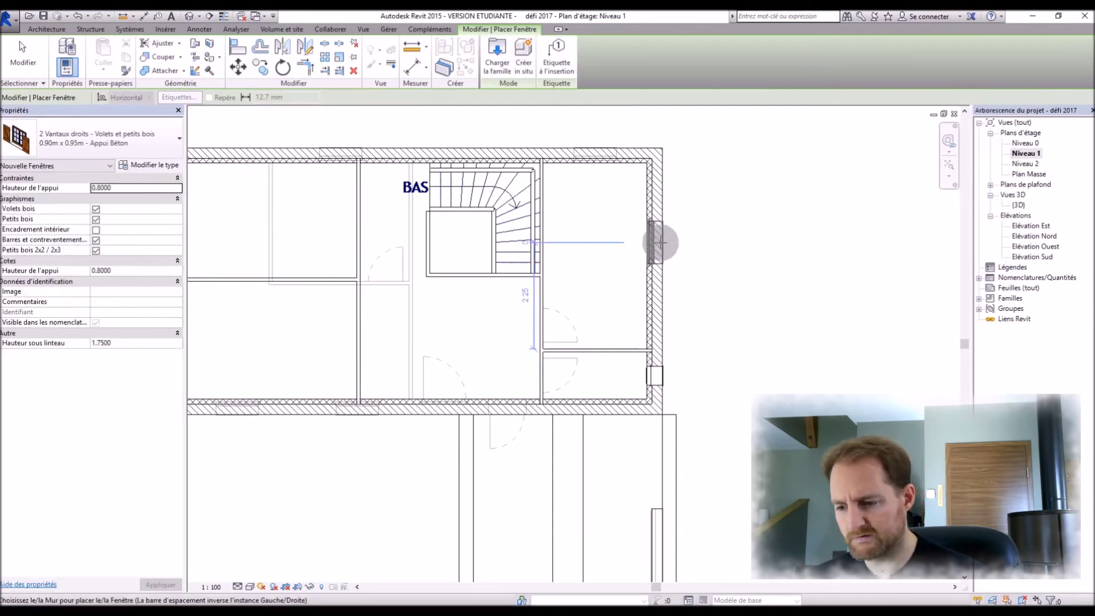
left_click(660, 242)
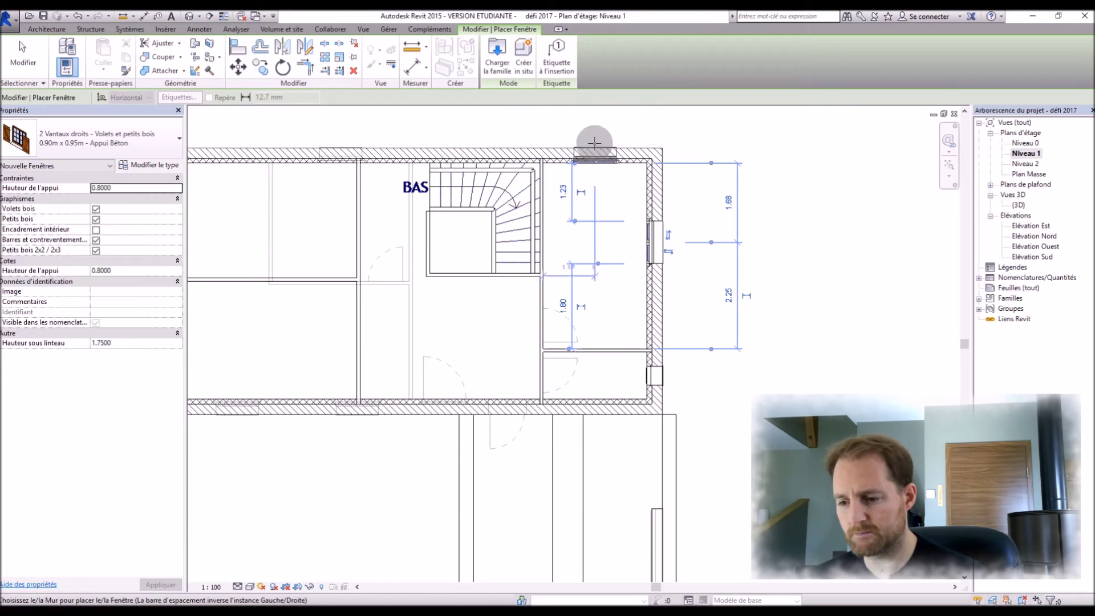
Step: Place a 2 Vantaux droits 0.90m x 0.95m window in the upper exterior wall of the upper-right room, centred, and another in the upper-left room
left_click(595, 142)
scroll(804, 262, "down", 2)
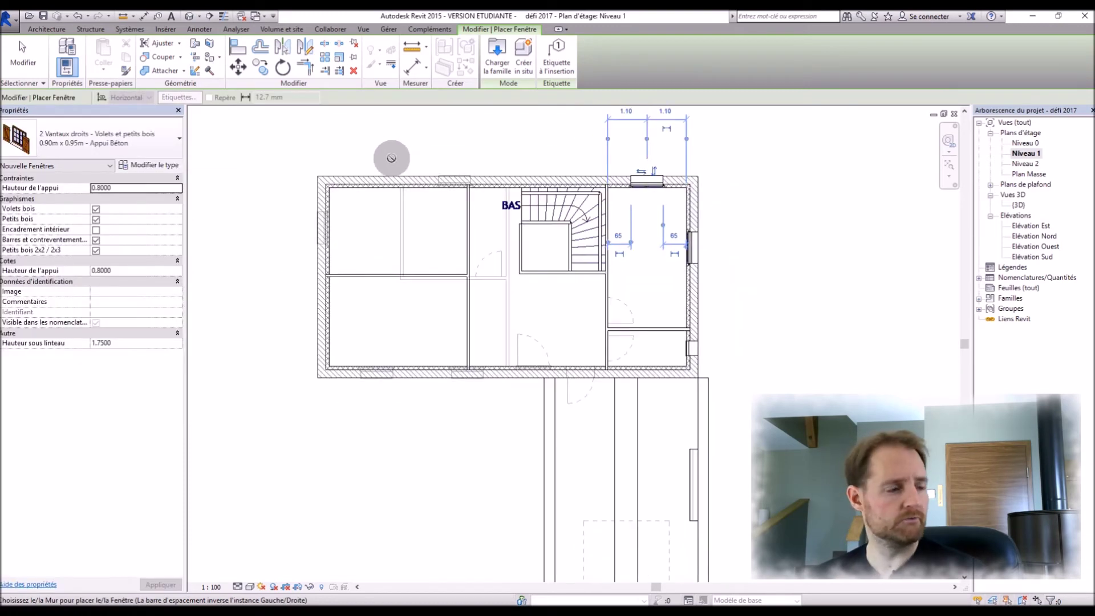
scroll(396, 154, "up", 1)
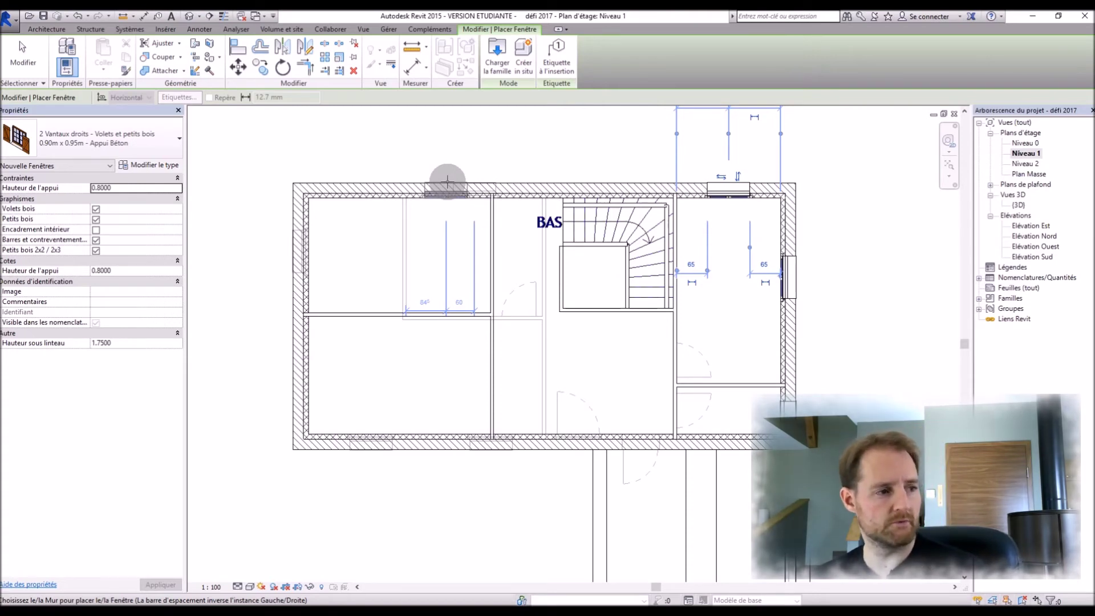
left_click(390, 179)
Step: Place 0.90m x 0.95m windows in the left wall of both left rooms, and two in the lower wall: lower-left room and landing
left_click(293, 253)
left_click(289, 381)
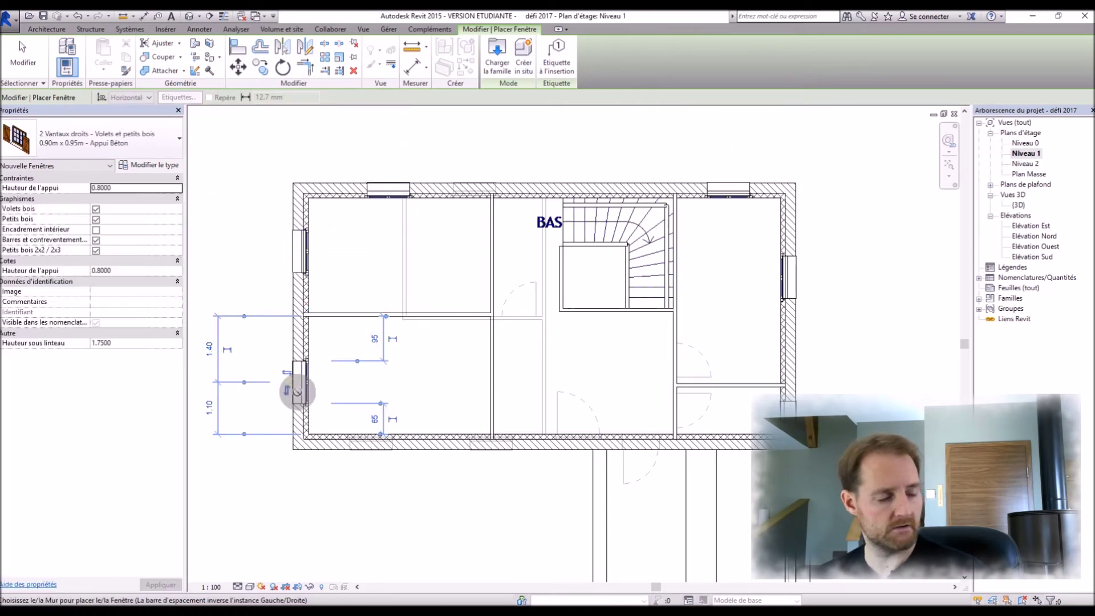
left_click(479, 451)
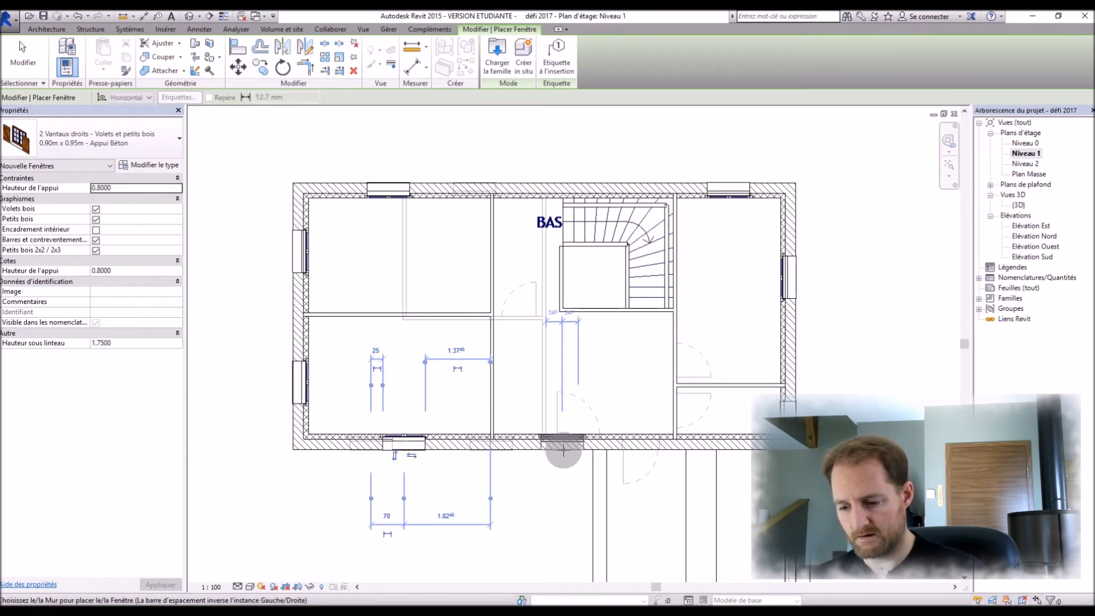
left_click(559, 451)
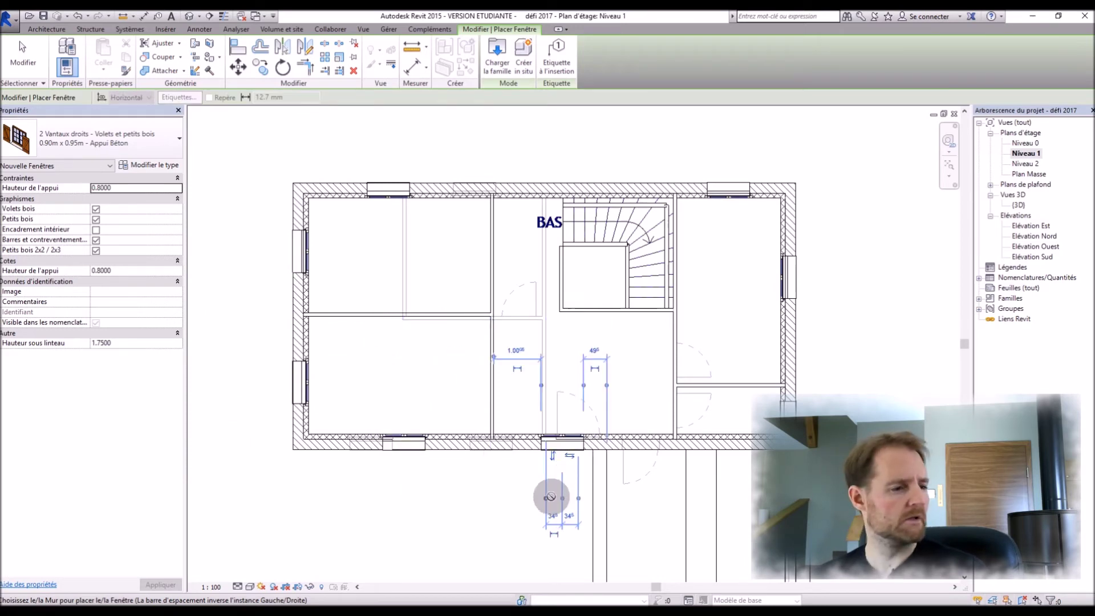
key("Escape")
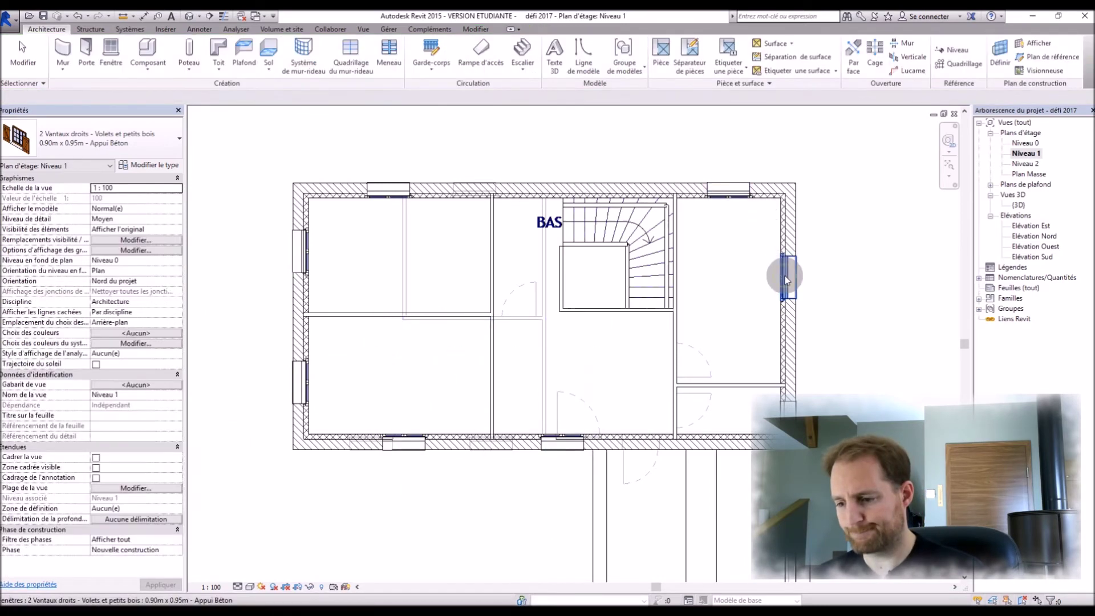
Step: Position the upper-left room's upper-wall window with its centre 2.00 m from the outer face of the left wall
left_click(782, 275)
key("Escape")
left_click(391, 188)
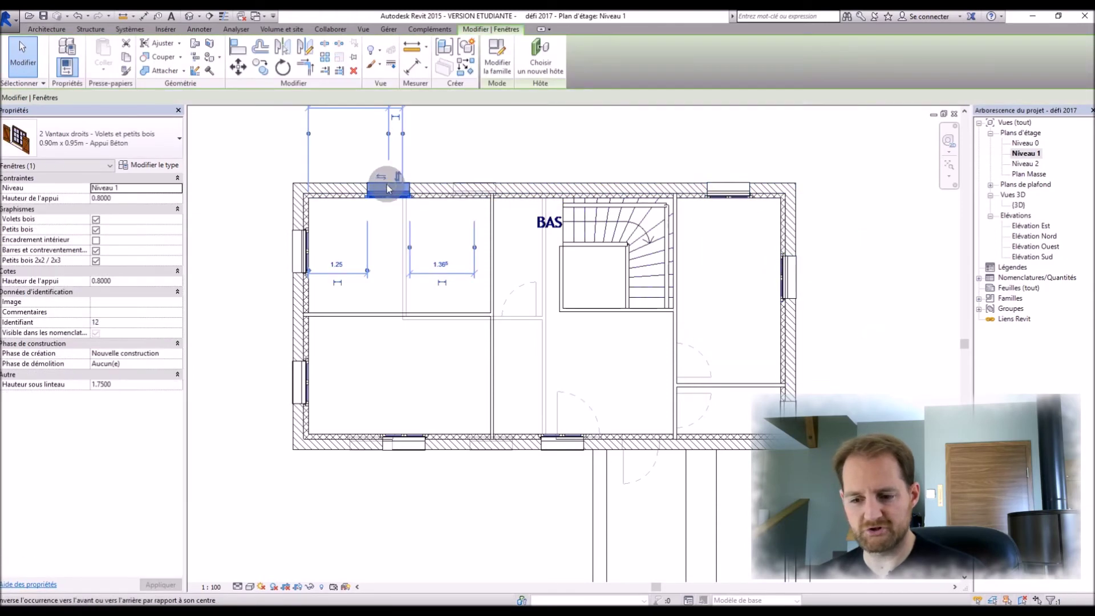
scroll(403, 310, "down", 2)
scroll(345, 134, "up", 2)
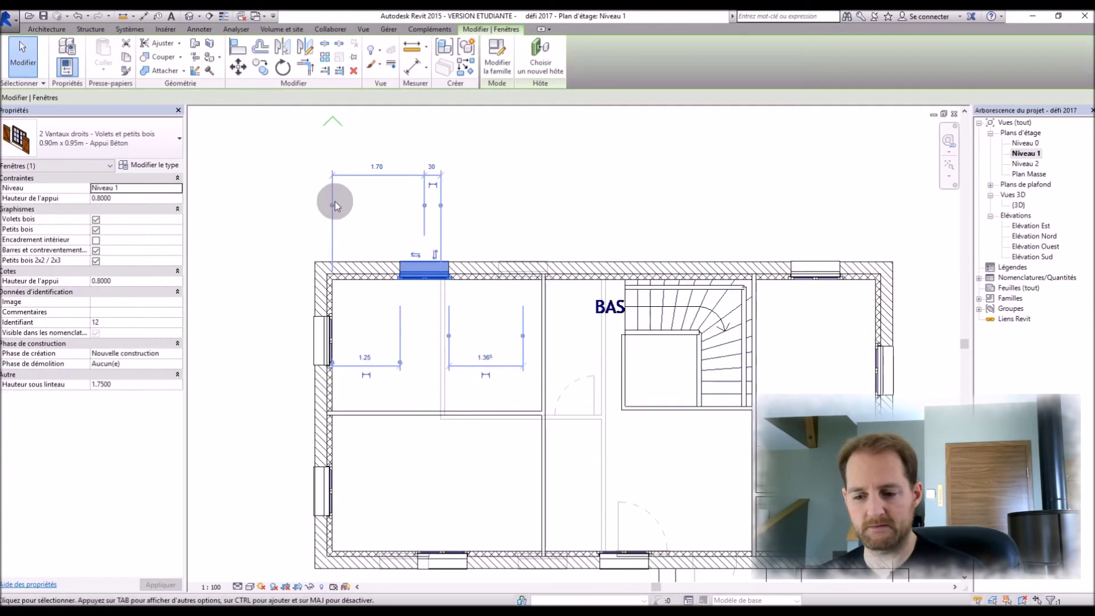
left_click_drag(333, 204, 314, 260)
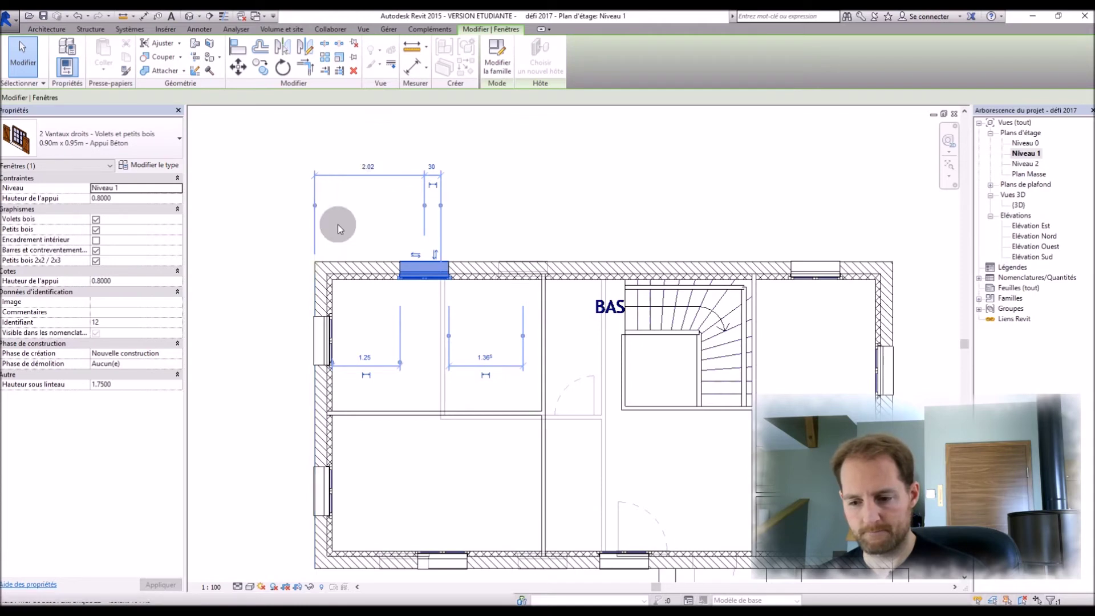
left_click(367, 167)
key("Escape")
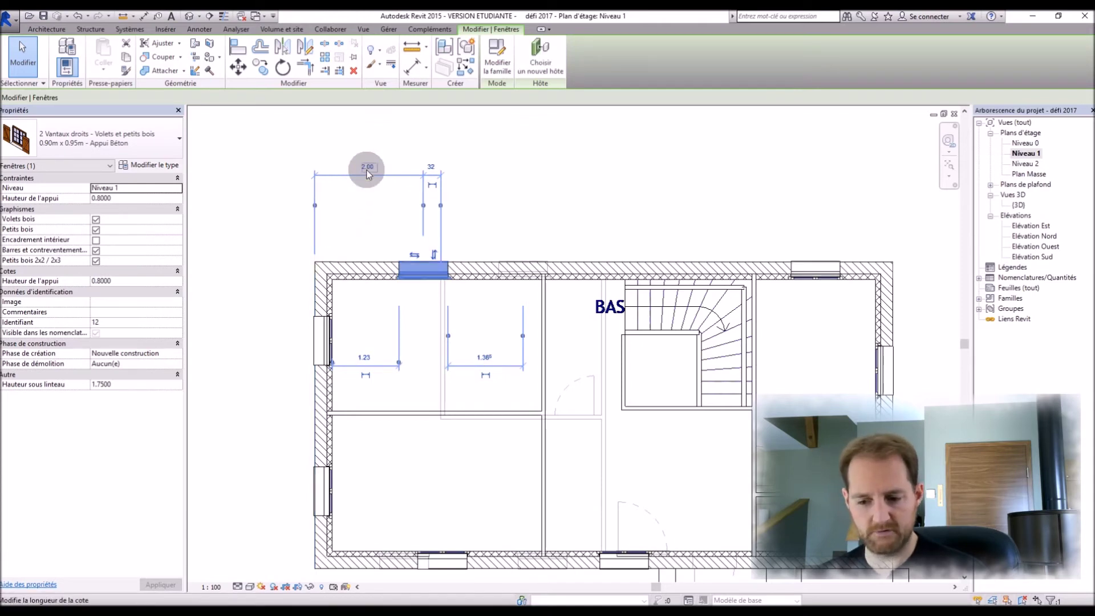
Step: Position the upper-left room's left-wall window with its centre 1.50 m from the outer face of the upper wall
left_click(311, 348)
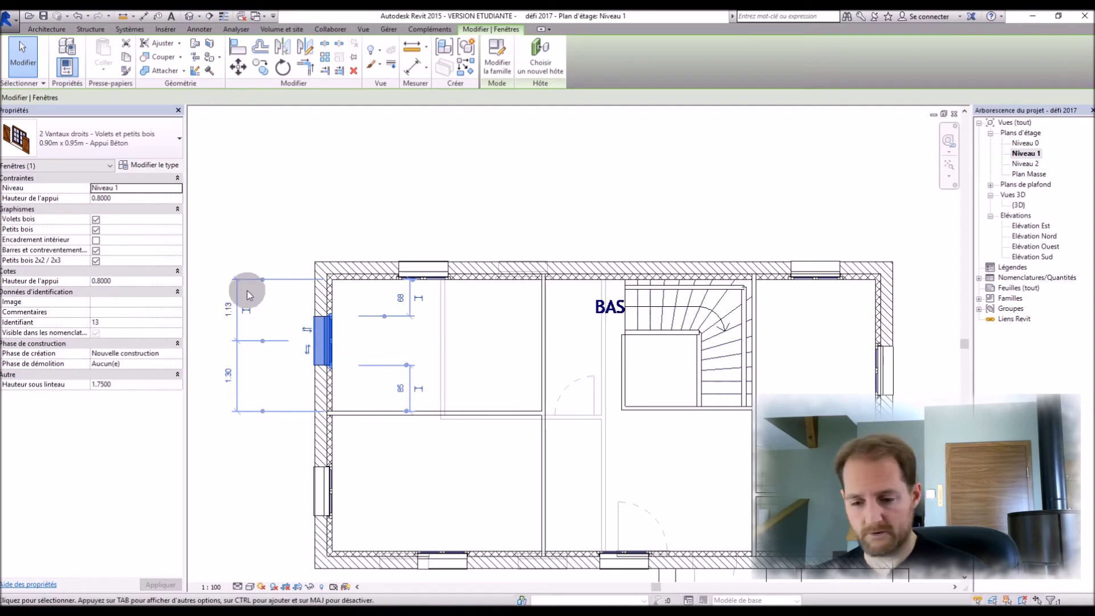
left_click_drag(263, 279, 312, 266)
left_click(220, 307)
type("1.5")
key("Return")
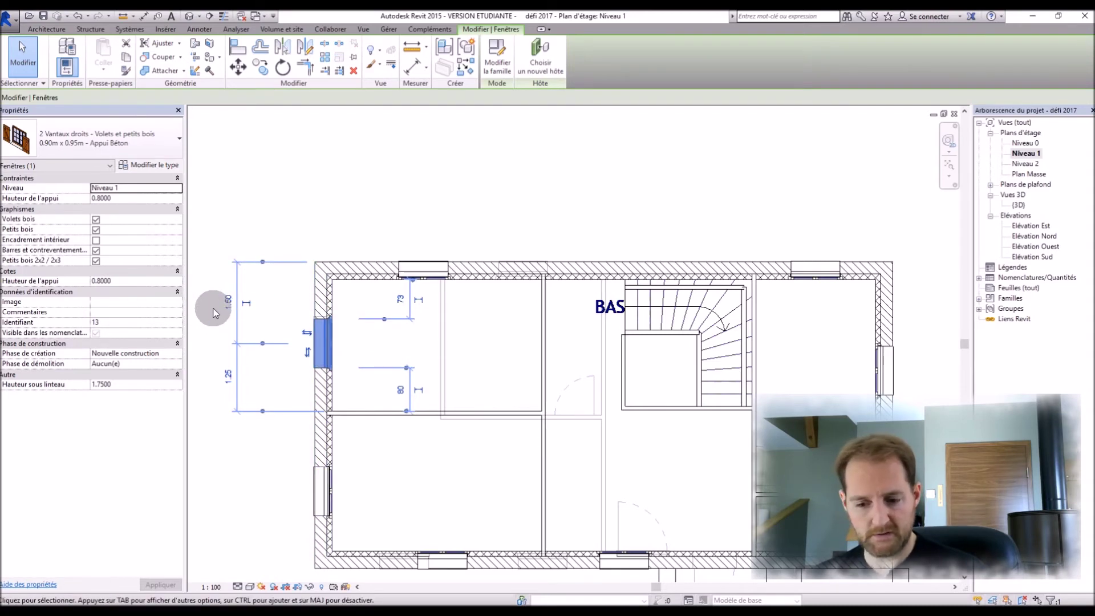
Step: Set the lower-left room's left-wall window centre 1.18 m from the inner face of the lower wall
left_click(323, 490)
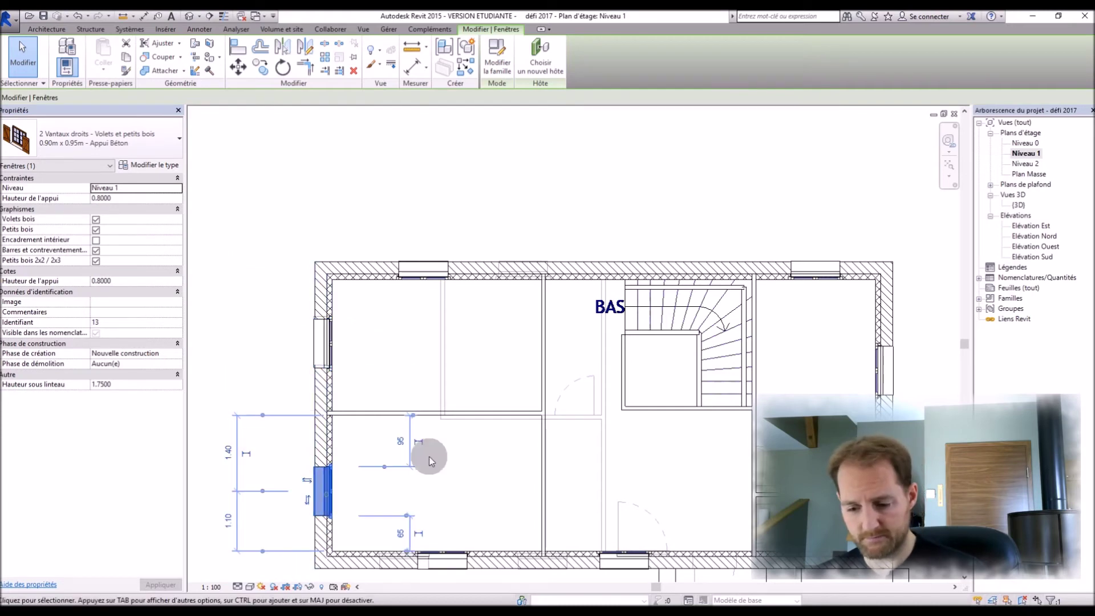
scroll(429, 467, "down", 2)
scroll(350, 543, "up", 2)
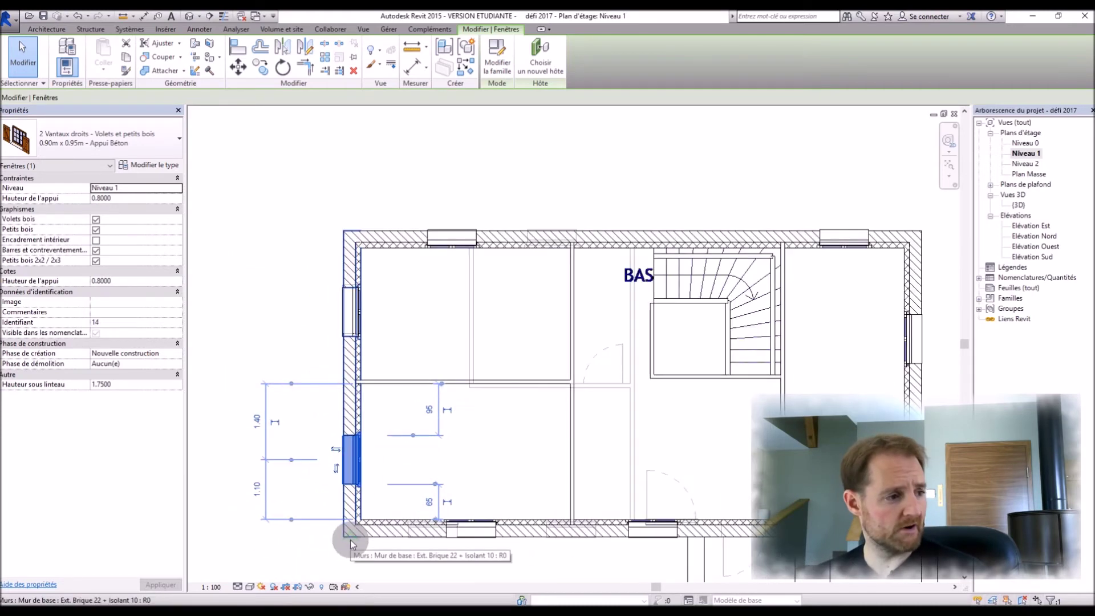
left_click(253, 491)
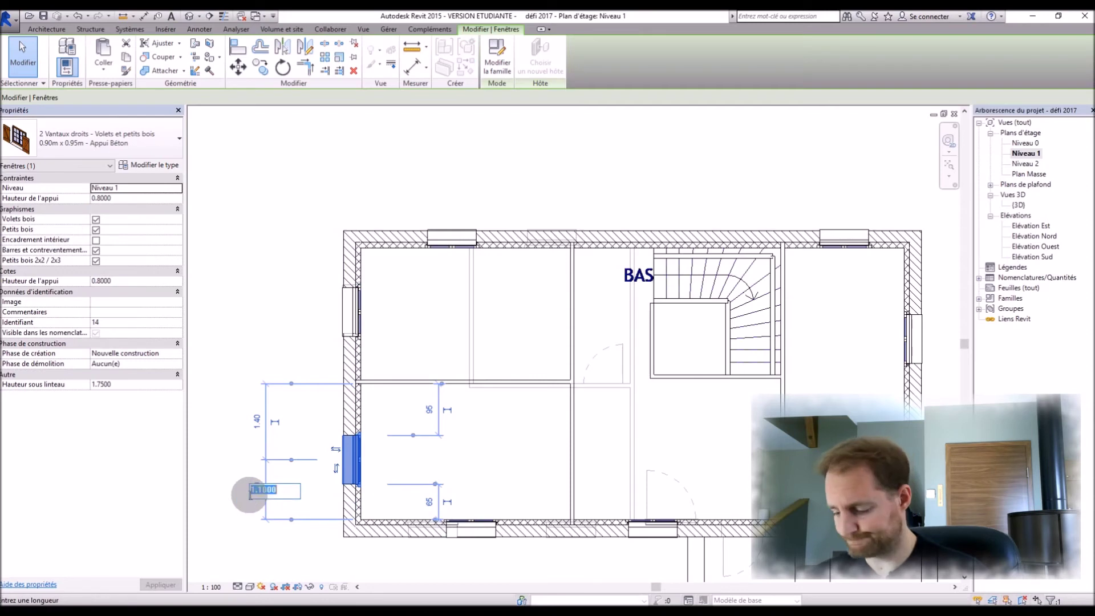
key("Return")
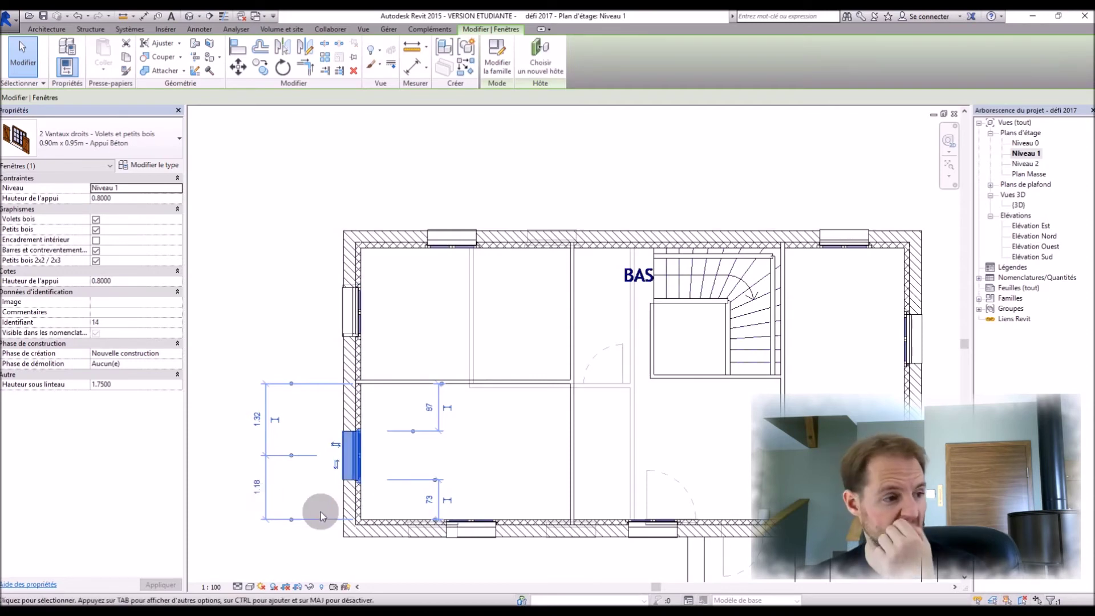
Step: Position the lower-left room's lower-wall window with its centre 2.00 m from the outer face of the left wall
left_click(486, 535)
middle_click_drag(452, 537, 464, 454)
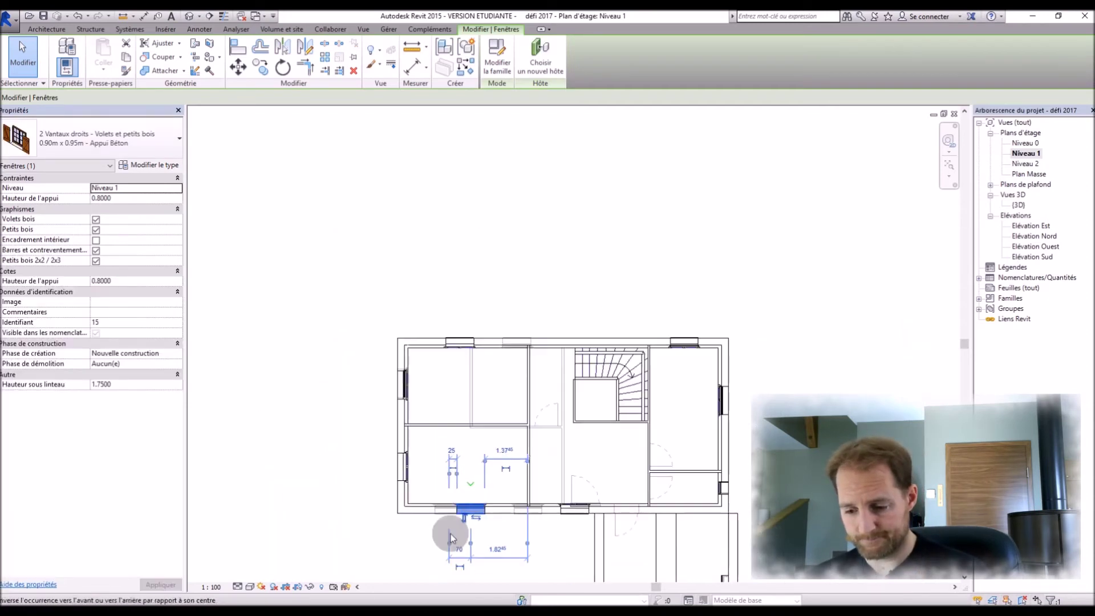
scroll(451, 530, "up", 1)
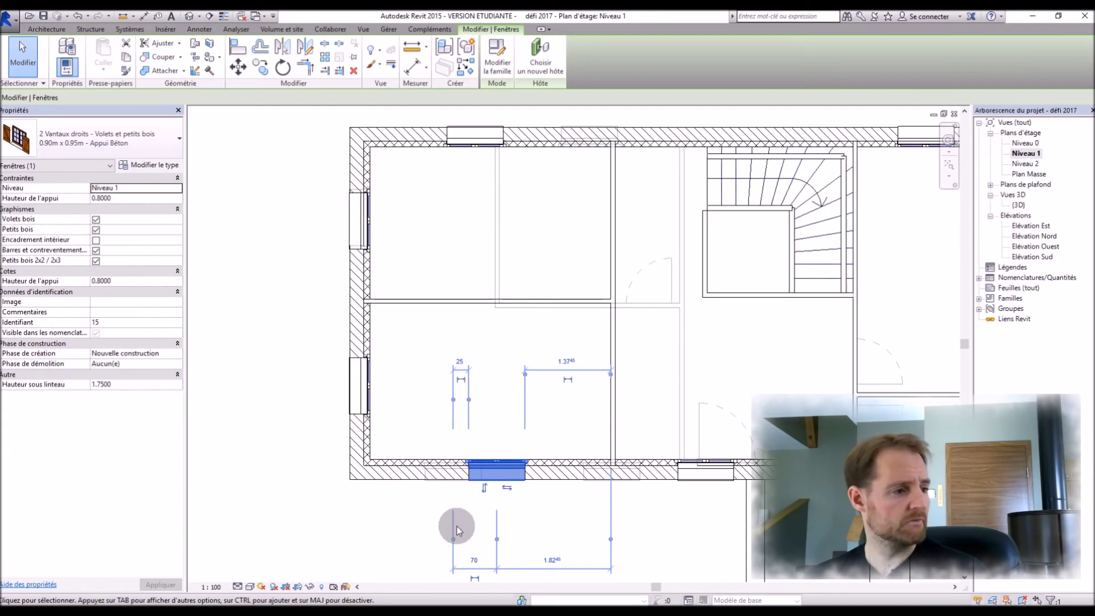
left_click_drag(457, 532, 350, 469)
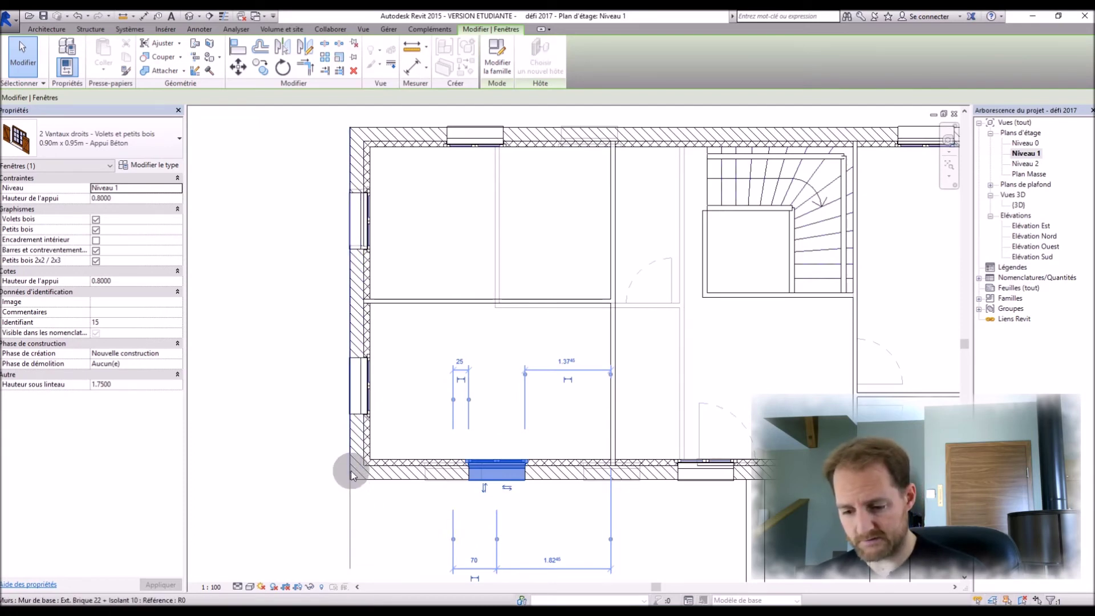
left_click(424, 562)
type("2")
key("Return")
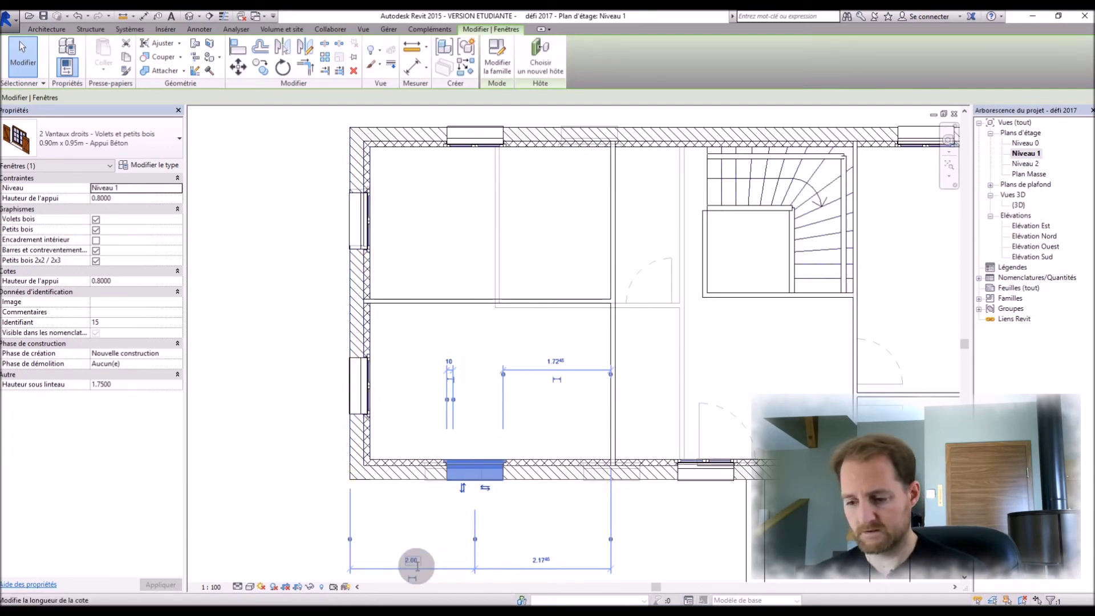
Step: Position the landing's lower-wall window with its centre 0.81 m from the outer face of the garage's left wall
left_click(726, 488)
left_click(724, 476)
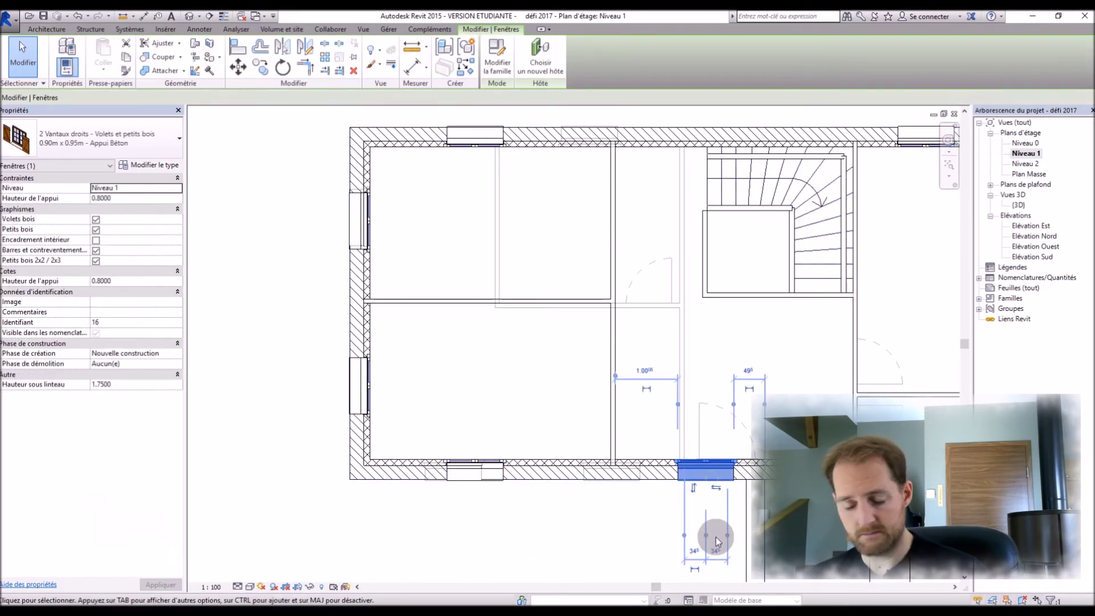
left_click_drag(718, 541, 735, 542)
left_click(720, 552)
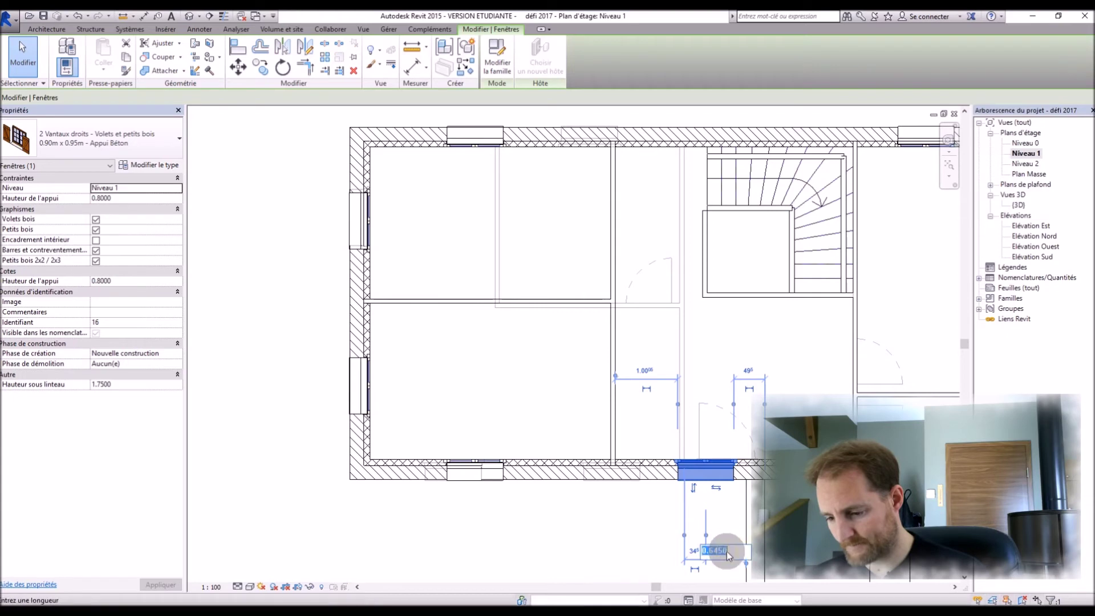
type("0.8")
key("Return")
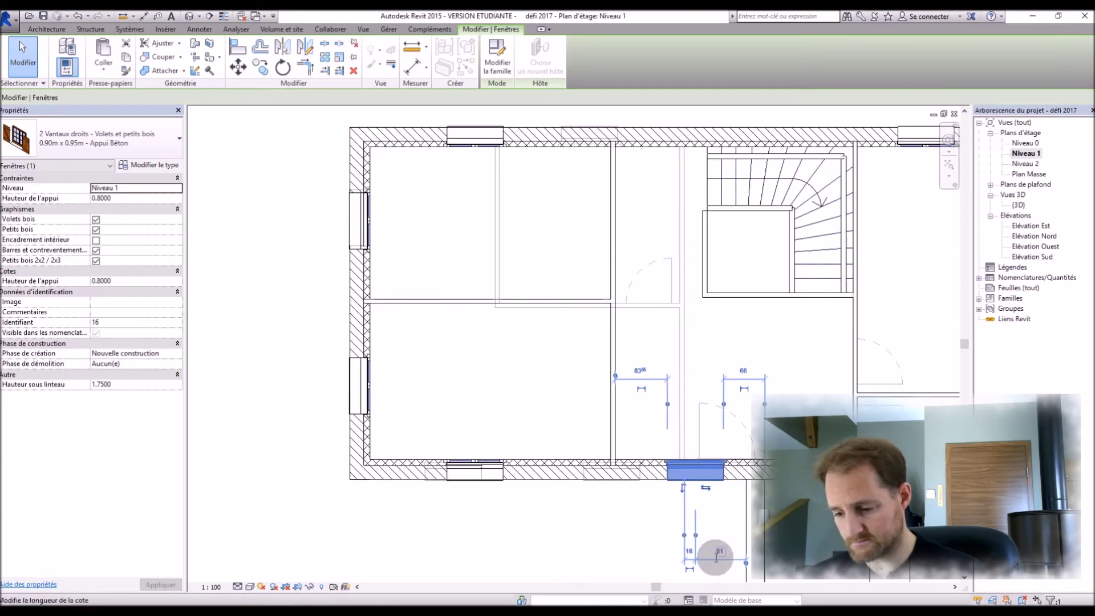
key("Escape")
Step: Set the sill height (Hauteur de l'appui) of all seven 0.90m x 0.95m windows on Niveau 1 to 1.20 m
scroll(428, 448, "down", 3)
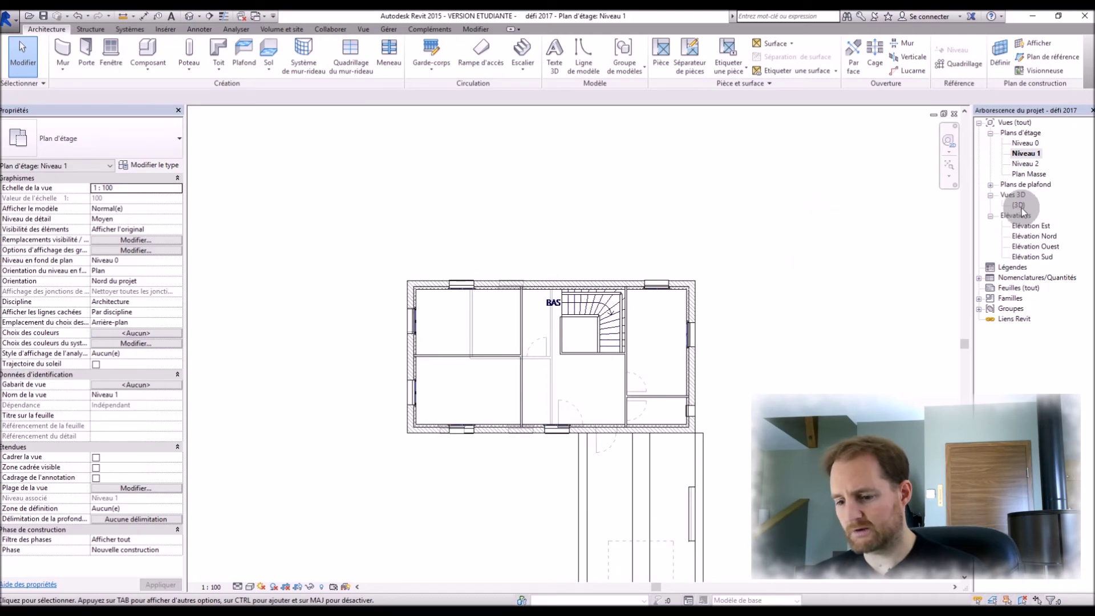
left_click(656, 283)
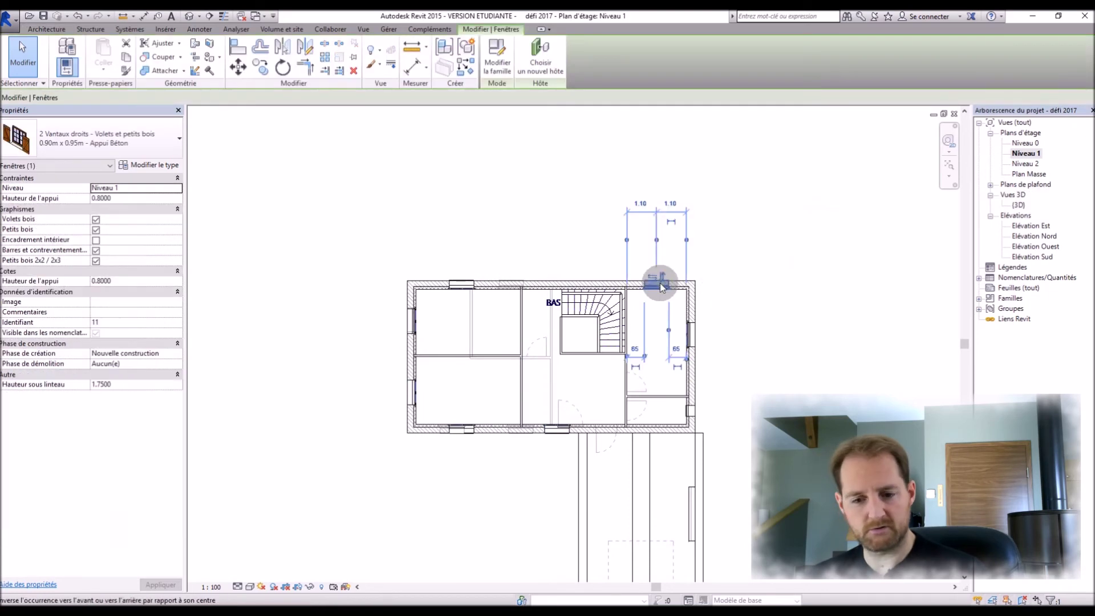
left_click(470, 285, "ctrl")
left_click(411, 320, "ctrl")
left_click(406, 398, "ctrl")
left_click(459, 429, "ctrl")
left_click(557, 428, "ctrl")
left_click(691, 336, "ctrl")
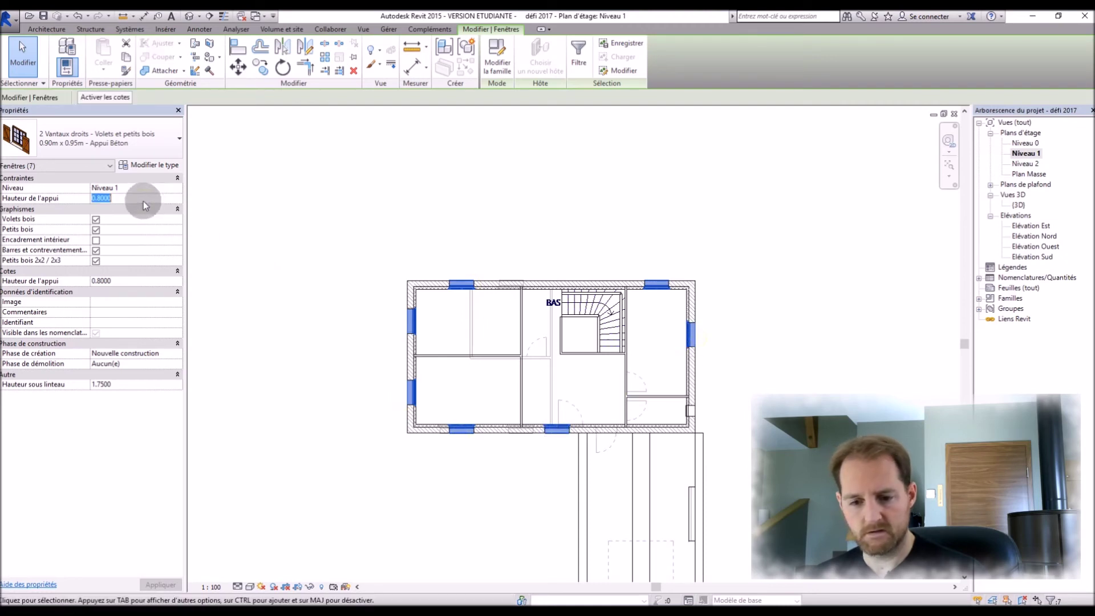
type("1.2")
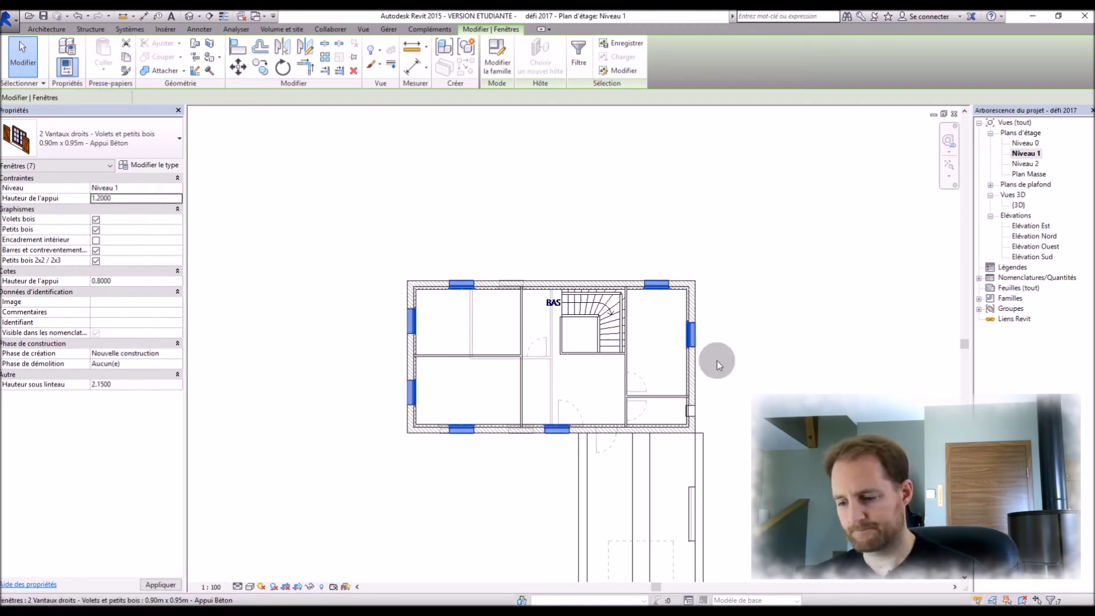
left_click(734, 372)
left_click(692, 411)
left_click(775, 346)
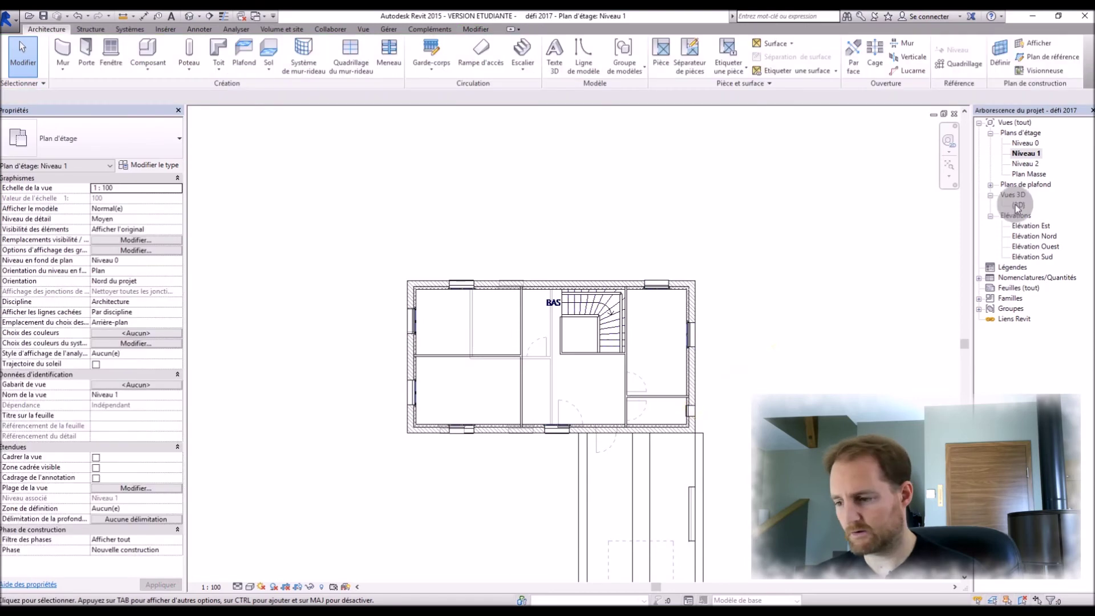
Step: Inspect the window placement on the facades in the {3D} view, and review the Niveau 0 and Niveau 1 floor plans
double_click(1018, 206)
middle_click_drag(754, 263, 861, 251, "shift")
middle_click_drag(380, 397, 430, 464, "shift")
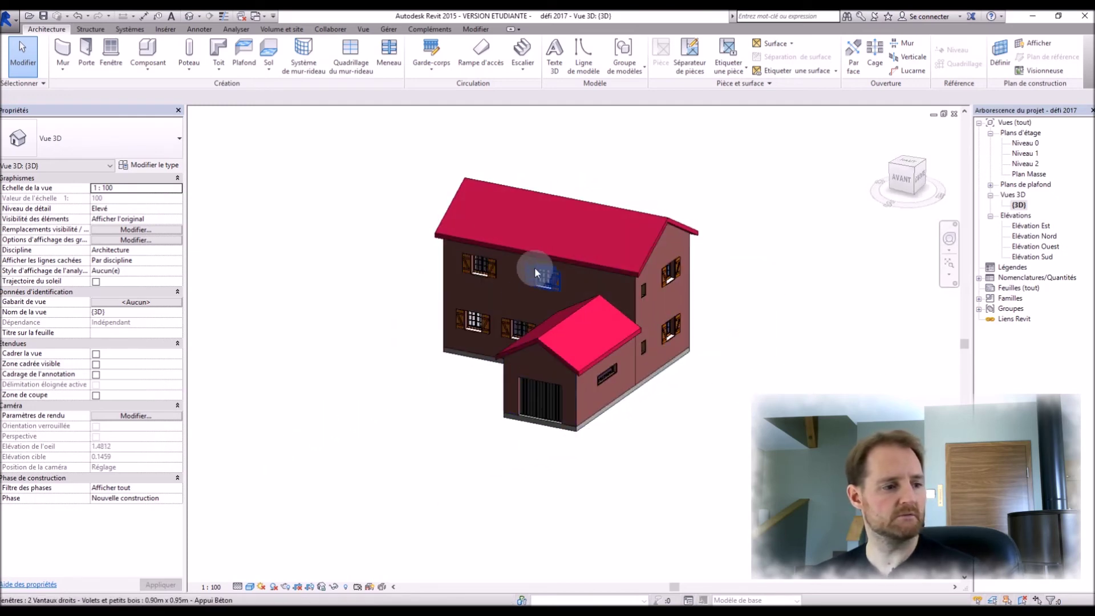
scroll(535, 267, "up", 2)
double_click(1025, 143)
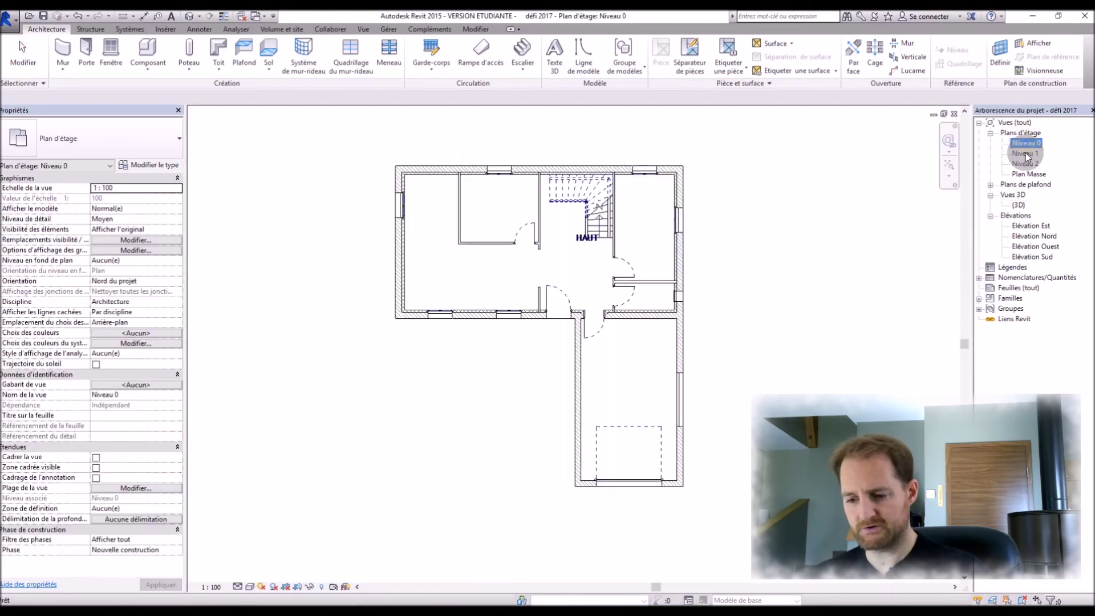
double_click(1025, 154)
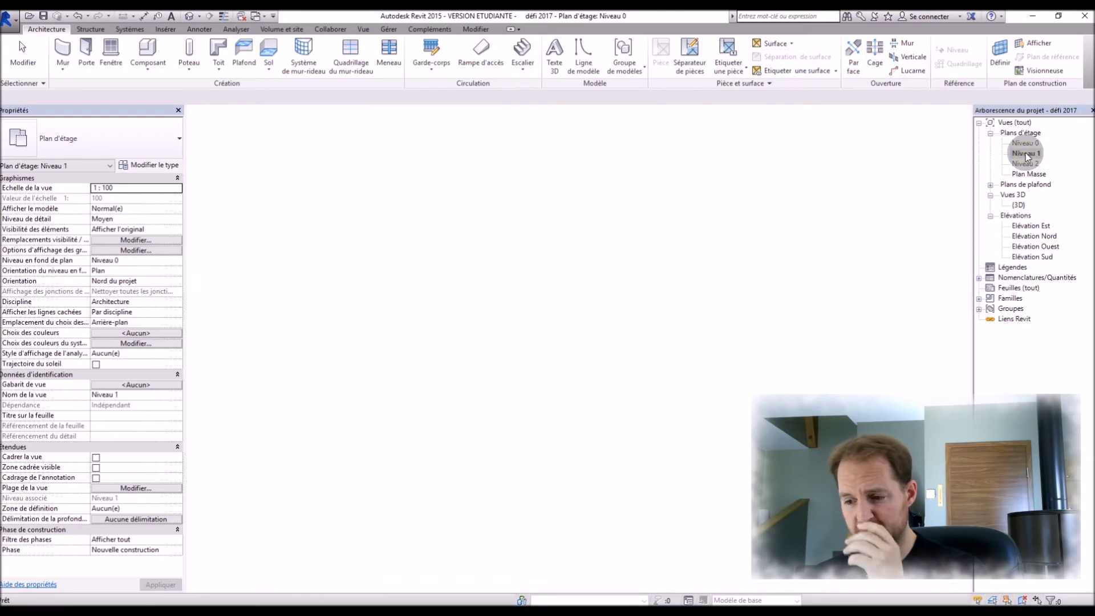
scroll(733, 322, "down", 2)
scroll(601, 328, "up", 2)
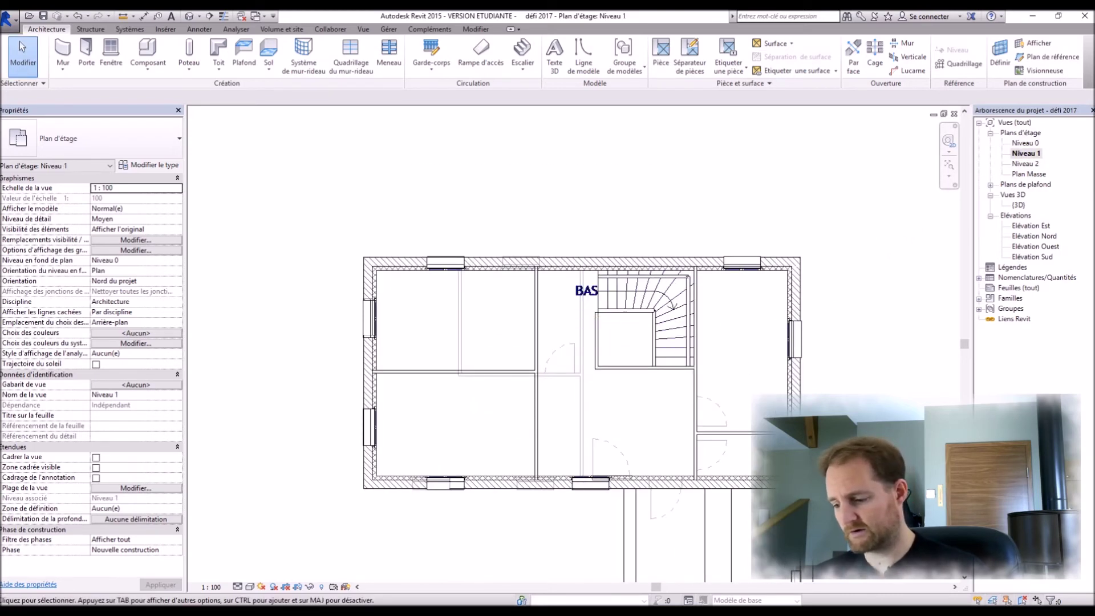
Step: Check the current time on the system clock and switch to the untitled Notepad note holding the start time
left_click(1059, 612)
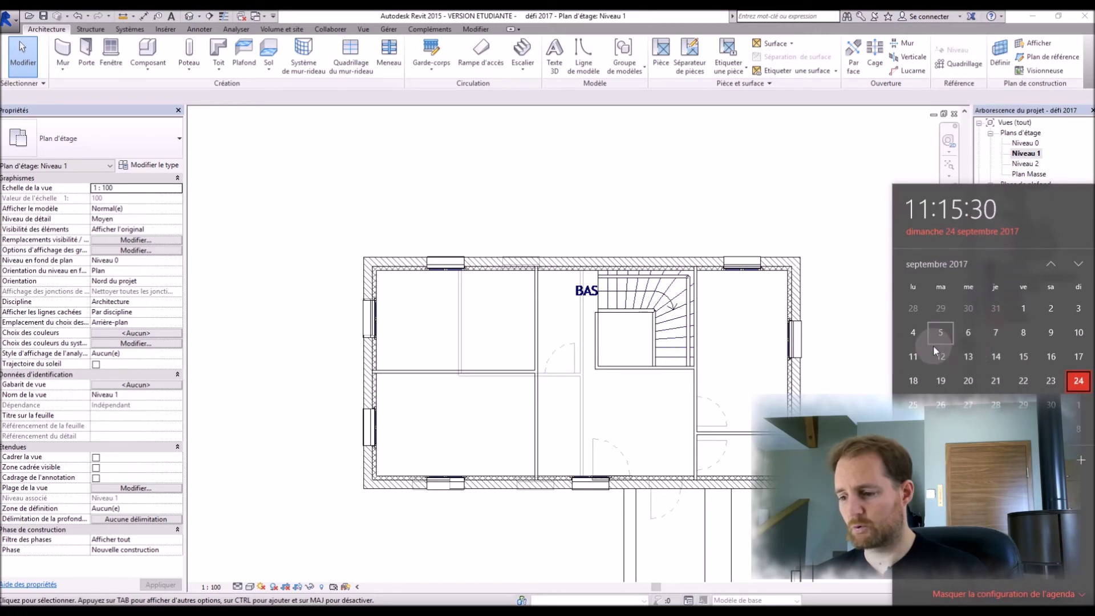
mouse_move(151, 600)
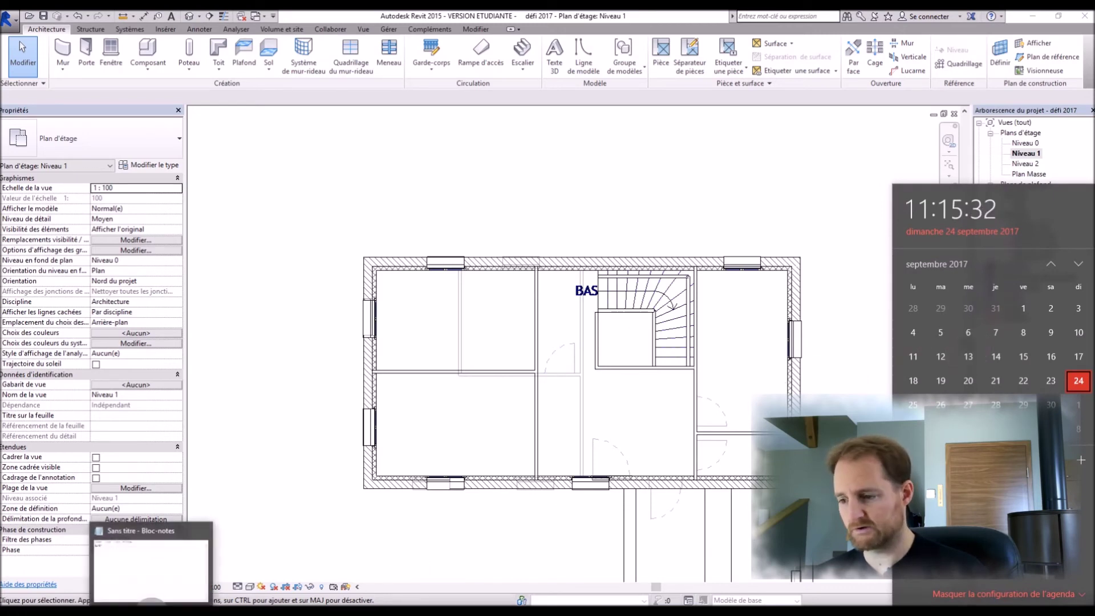
left_click(151, 570)
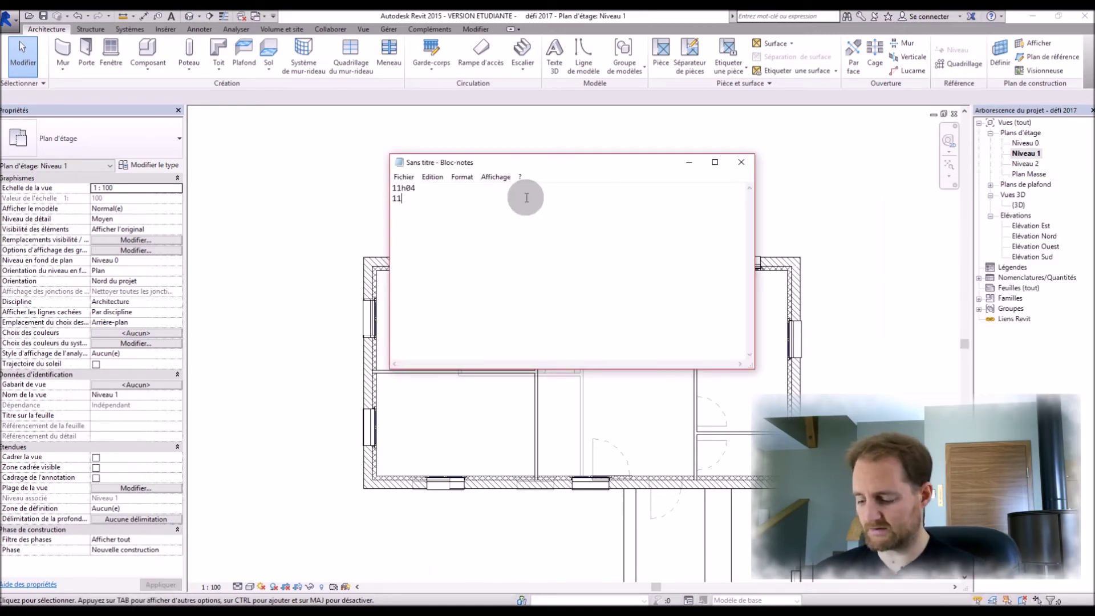